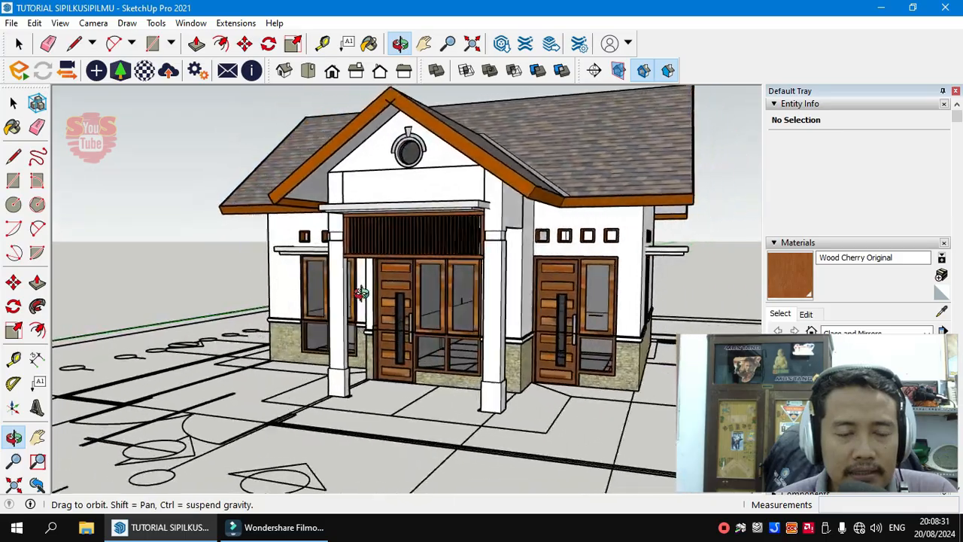
# - Examine the stone-clad wall base and white trim around the front window and house corner
pyautogui.scroll(-3, 348, 355)
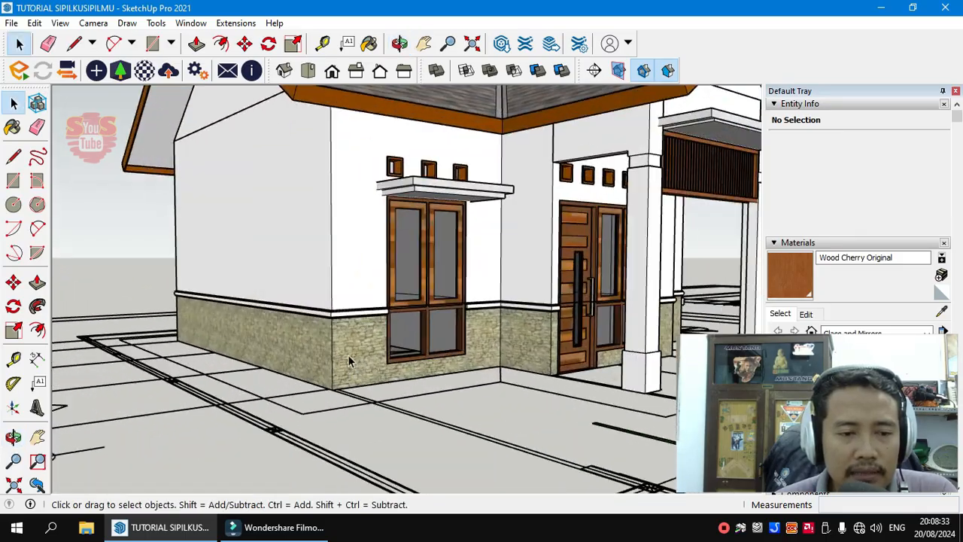
pyautogui.scroll(-2, 216, 314)
pyautogui.scroll(-1, 197, 301)
pyautogui.scroll(3, 197, 301)
pyautogui.moveTo(197, 301); pyautogui.dragTo(378, 301, button='middle')
pyautogui.scroll(-4, 379, 301)
pyautogui.scroll(4, 201, 299)
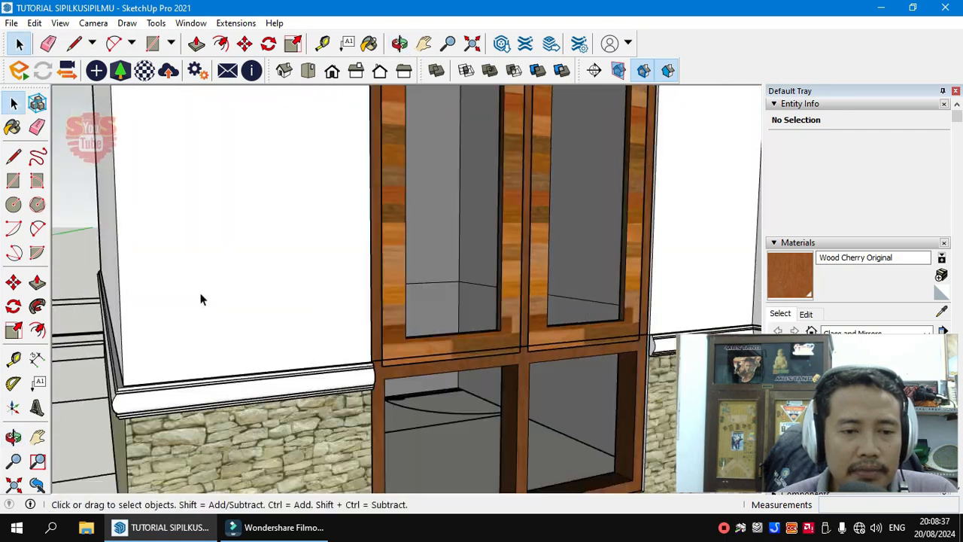
pyautogui.moveTo(200, 299); pyautogui.dragTo(164, 337, button='middle')
pyautogui.scroll(2, 363, 323)
pyautogui.scroll(2, 261, 317)
pyautogui.moveTo(303, 295); pyautogui.dragTo(426, 325, button='middle')
pyautogui.scroll(-2, 308, 286)
pyautogui.moveTo(172, 371); pyautogui.dragTo(331, 347, button='middle')
pyautogui.scroll(1, 254, 293)
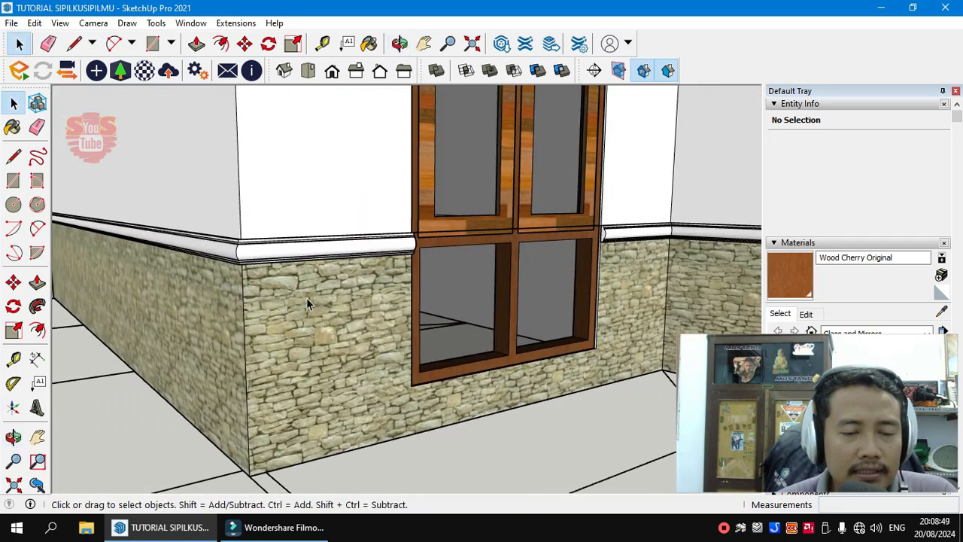
pyautogui.scroll(-3, 307, 296)
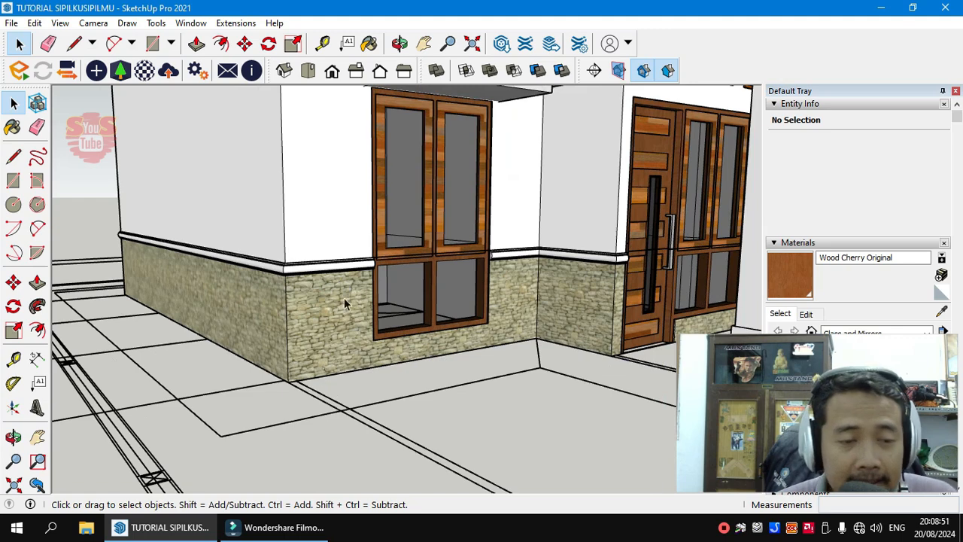
pyautogui.moveTo(347, 325); pyautogui.dragTo(364, 307, button='middle')
pyautogui.scroll(2, 319, 279)
pyautogui.keyDown('shift'); pyautogui.moveTo(318, 278); pyautogui.dragTo(384, 300, button='middle'); pyautogui.keyUp('shift')
pyautogui.scroll(-3, 329, 294)
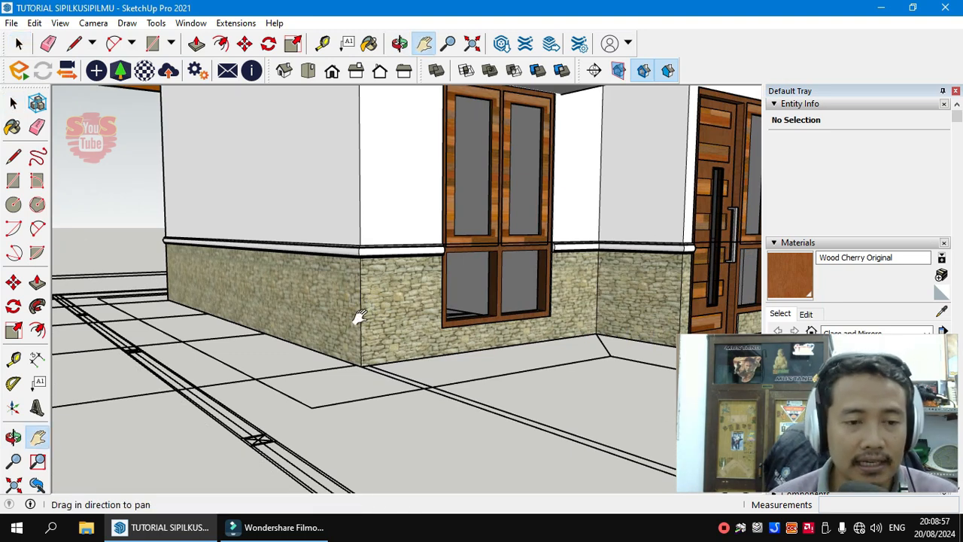
pyautogui.scroll(1, 267, 299)
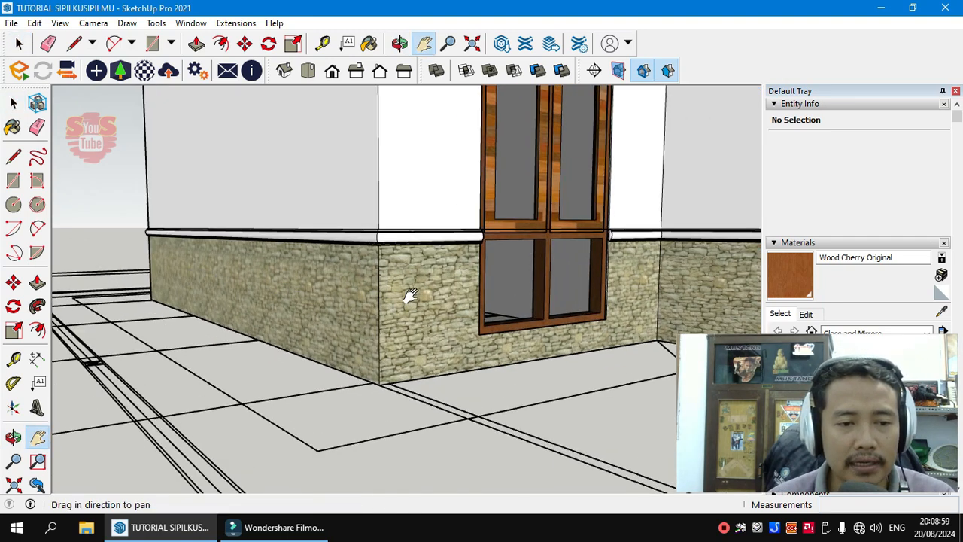
pyautogui.moveTo(445, 295); pyautogui.dragTo(267, 309, button='middle')
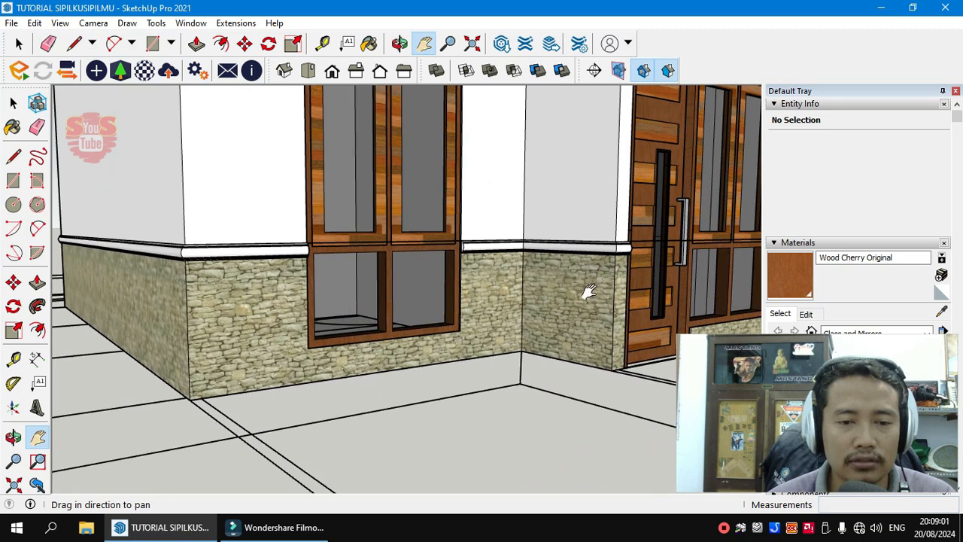
pyautogui.moveTo(589, 292); pyautogui.dragTo(492, 307)
pyautogui.scroll(3, 428, 331)
pyautogui.moveTo(265, 344); pyautogui.dragTo(578, 340, button='middle')
pyautogui.moveTo(360, 335); pyautogui.dragTo(404, 315, button='middle')
pyautogui.press('space')
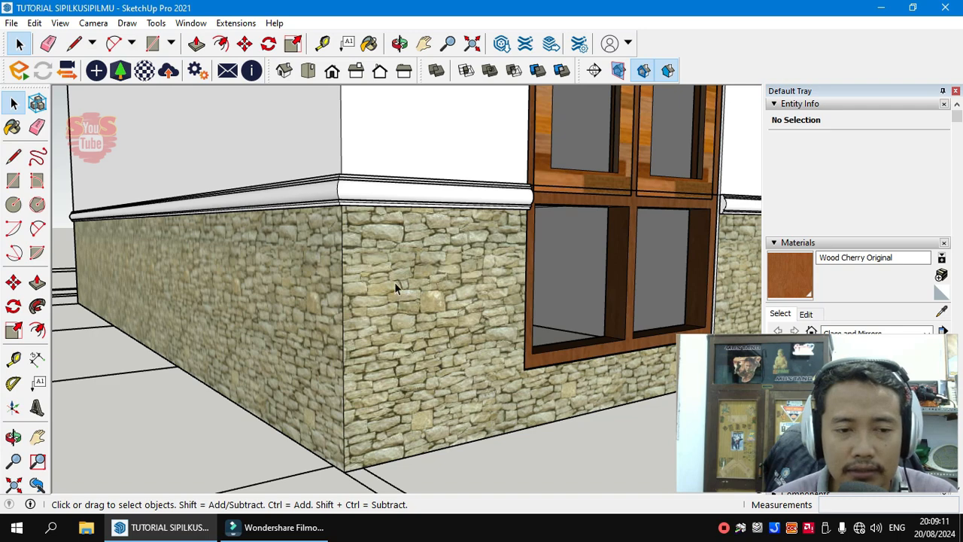
pyautogui.moveTo(385, 299); pyautogui.dragTo(328, 319, button='middle')
pyautogui.scroll(-3, 345, 312)
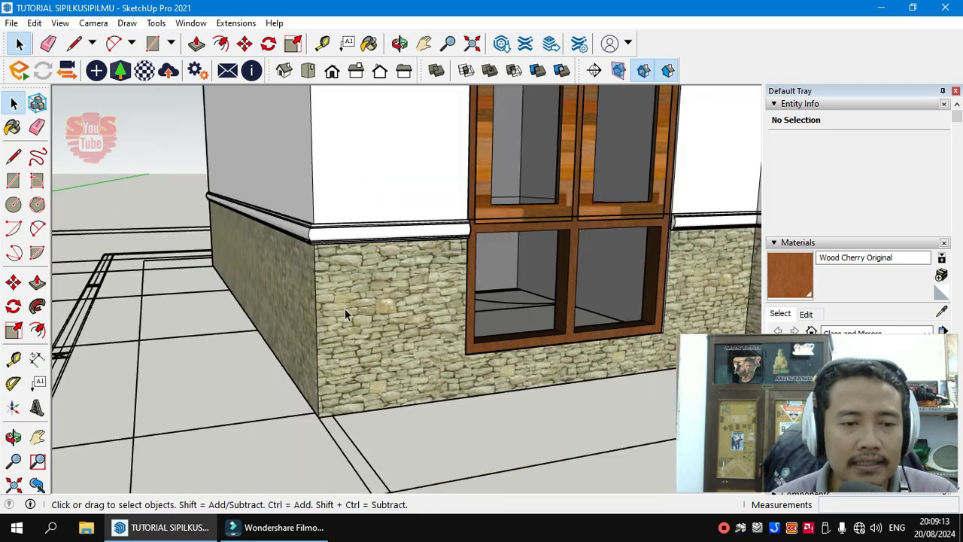
pyautogui.scroll(4, 380, 309)
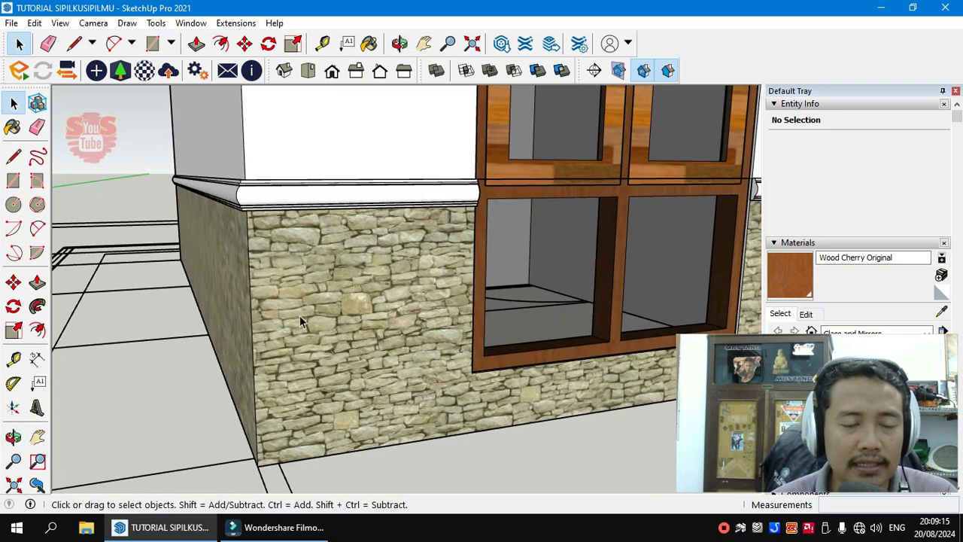
pyautogui.scroll(-4, 295, 316)
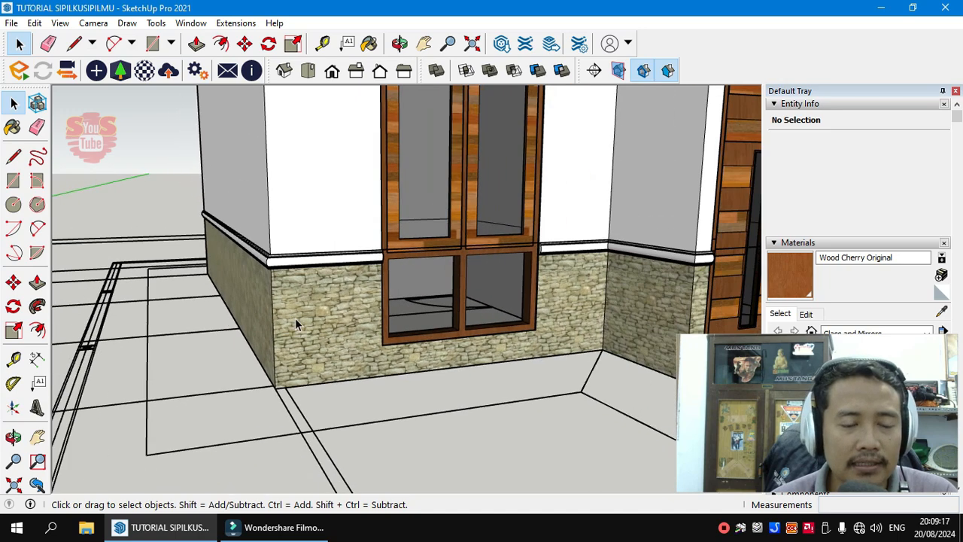
# - Select the house wall group and check its outline around the front and side facades
pyautogui.scroll(-3, 296, 317)
pyautogui.moveTo(296, 317); pyautogui.dragTo(317, 353, button='middle')
pyautogui.click(357, 311)
pyautogui.scroll(-2, 320, 326)
pyautogui.moveTo(420, 346); pyautogui.dragTo(572, 354, button='middle')
pyautogui.scroll(3, 609, 360)
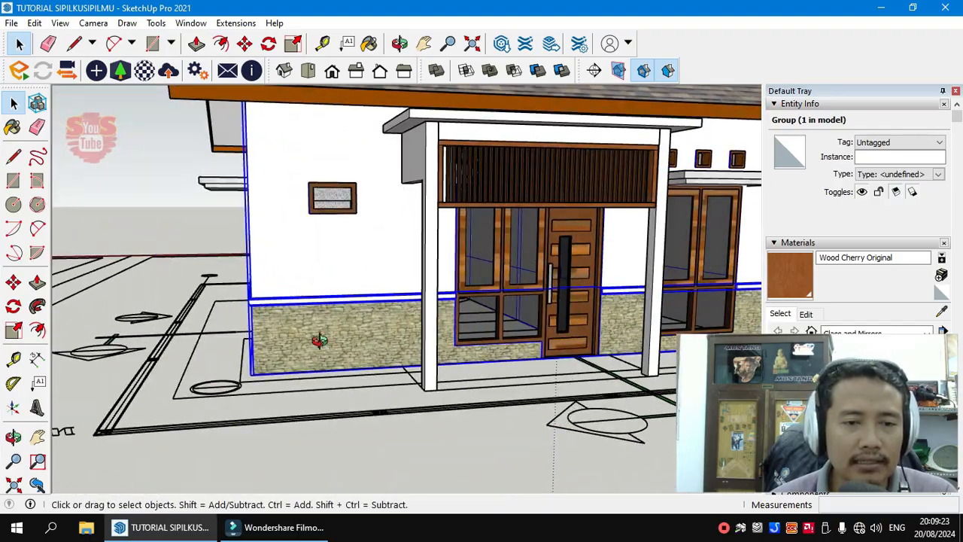
pyautogui.moveTo(320, 341); pyautogui.dragTo(604, 355, button='middle')
pyautogui.moveTo(372, 302); pyautogui.dragTo(564, 309, button='middle')
pyautogui.moveTo(338, 306); pyautogui.dragTo(474, 263, button='middle')
pyautogui.scroll(-3, 474, 259)
pyautogui.scroll(6, 316, 320)
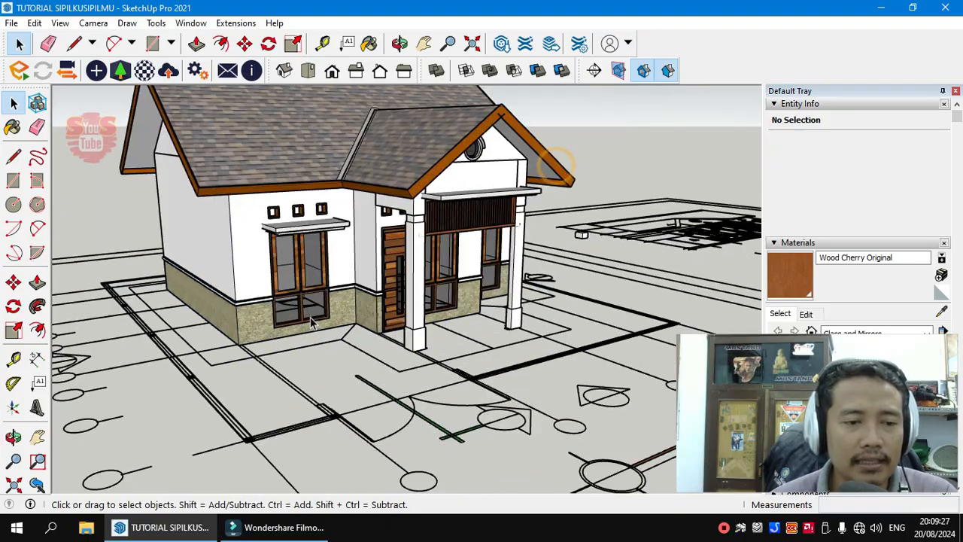
pyautogui.moveTo(271, 328); pyautogui.dragTo(414, 316, button='middle')
# - Draw a floor rectangle at ground level from the house's rear left wall corner to the wall corner beside the second front door
pyautogui.click(356, 295)
pyautogui.scroll(-3, 356, 295)
pyautogui.moveTo(354, 290); pyautogui.dragTo(361, 331, button='middle')
pyautogui.scroll(3, 388, 336)
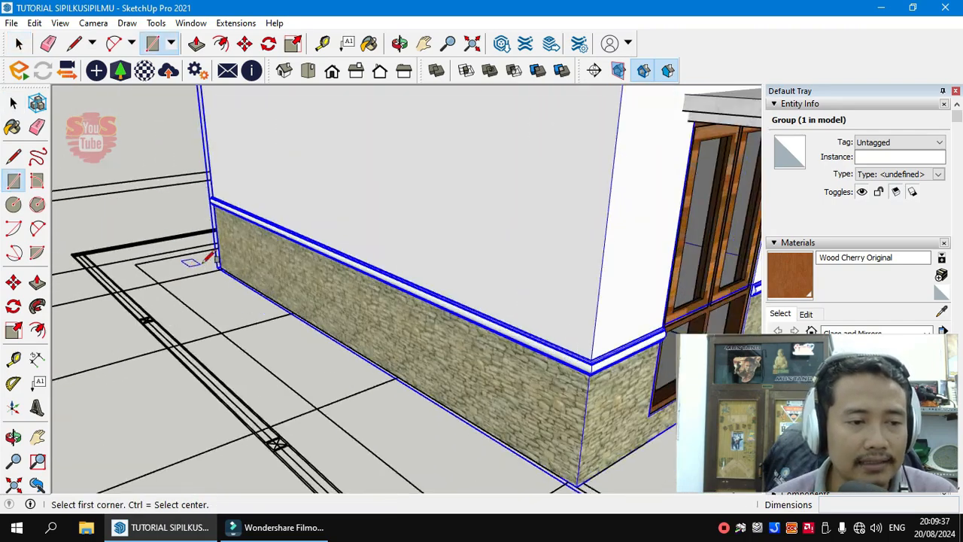
pyautogui.scroll(6, 210, 260)
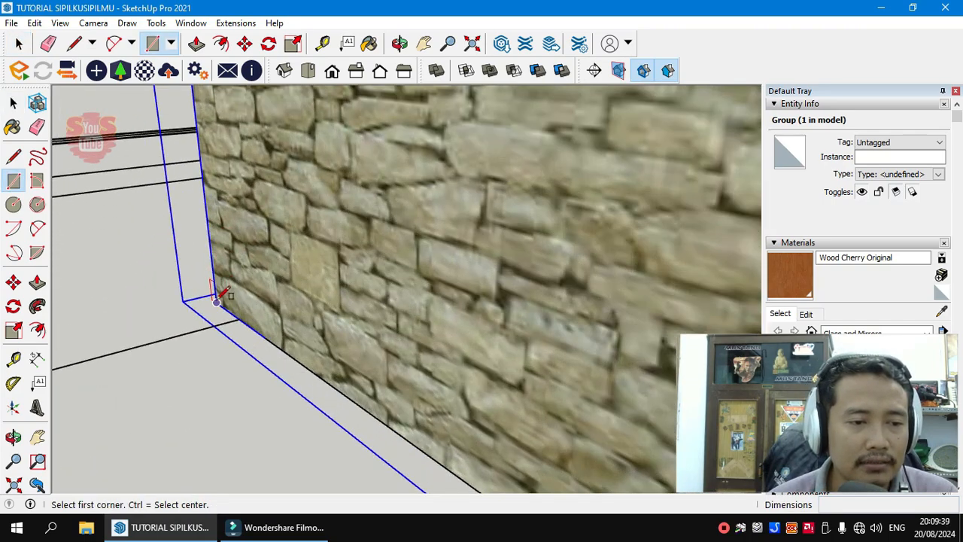
pyautogui.click(216, 301)
pyautogui.scroll(-10, 154, 284)
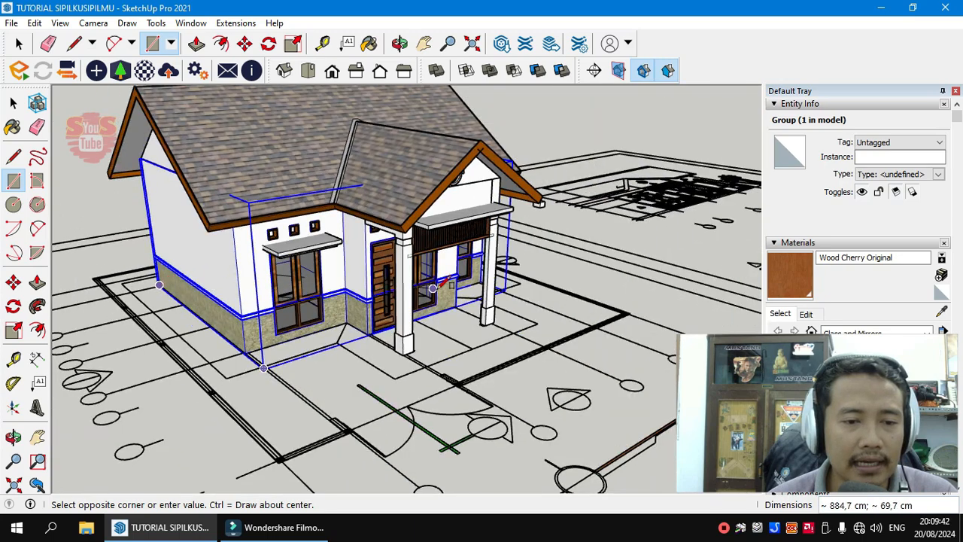
pyautogui.moveTo(443, 285); pyautogui.dragTo(467, 289, button='middle')
pyautogui.scroll(3, 506, 288)
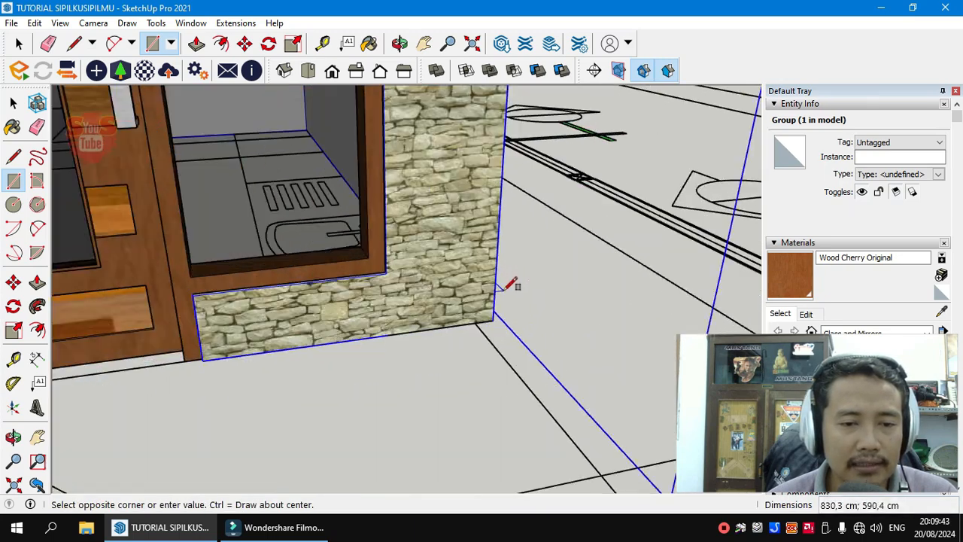
pyautogui.scroll(-10, 497, 312)
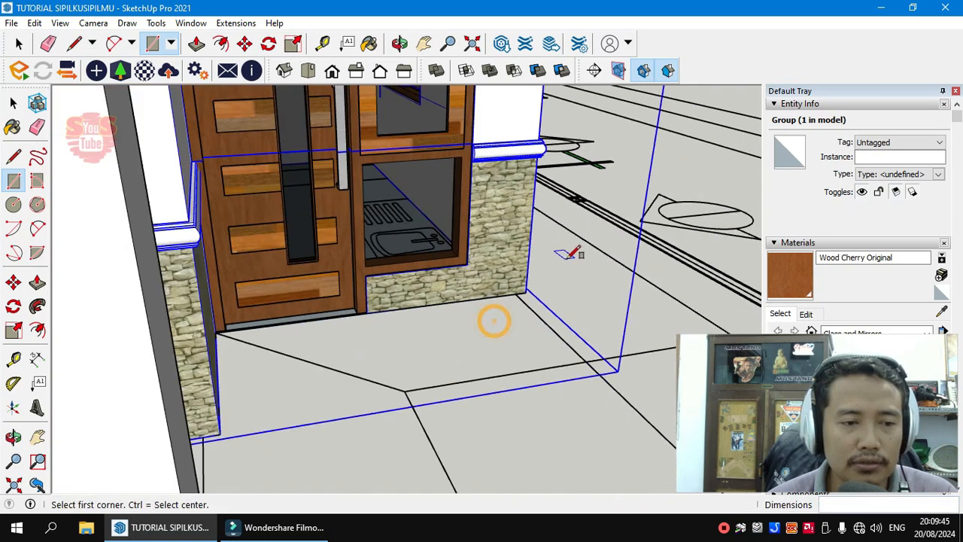
# - Draw a floor rectangle about 313.5 × 101.5 cm from the recessed inner wall corner to the projecting wall's outer front corner
pyautogui.moveTo(336, 322); pyautogui.dragTo(499, 323, button='middle')
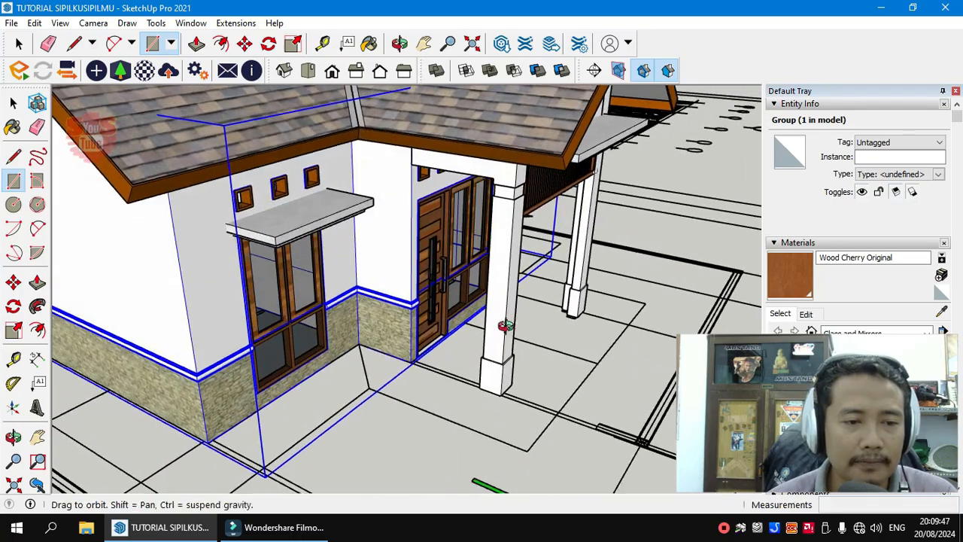
pyautogui.scroll(5, 369, 348)
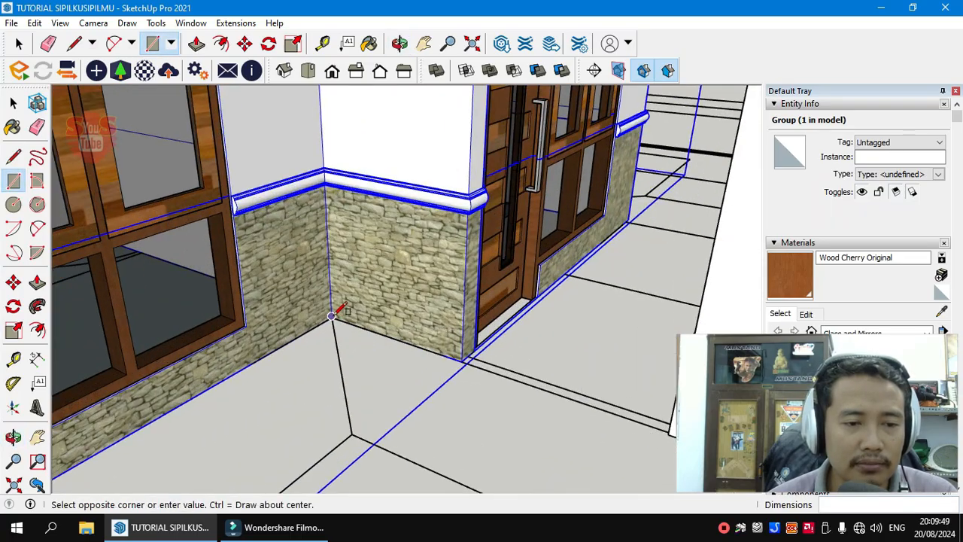
pyautogui.scroll(-4, 333, 315)
pyautogui.moveTo(334, 316)
pyautogui.mouseDown(button='middle')
pyautogui.moveTo(381, 328)
pyautogui.moveTo(259, 331)
pyautogui.moveTo(450, 323)
pyautogui.moveTo(430, 320)
pyautogui.mouseUp(button='middle')
pyautogui.moveTo(602, 310); pyautogui.dragTo(422, 324, button='middle')
pyautogui.scroll(-4, 543, 331)
pyautogui.scroll(7, 544, 343)
pyautogui.scroll(3, 487, 277)
pyautogui.scroll(3, 484, 274)
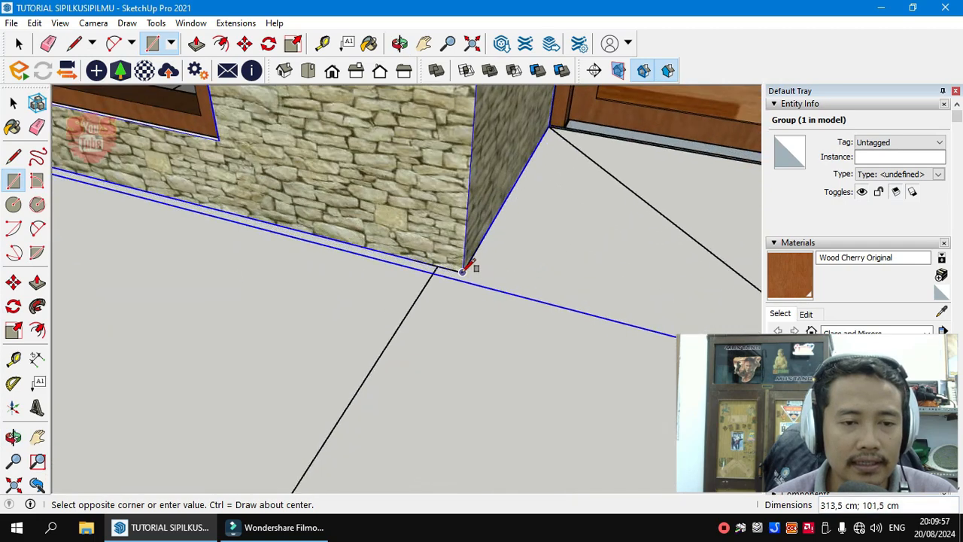
pyautogui.scroll(-5, 451, 285)
pyautogui.press('space')
# - Draw a porch floor rectangle about 317 × 152 cm from the wall corner beside the main door to the opposite column's outer front corner
pyautogui.moveTo(481, 271); pyautogui.dragTo(483, 216, button='middle')
pyautogui.scroll(-5, 531, 221)
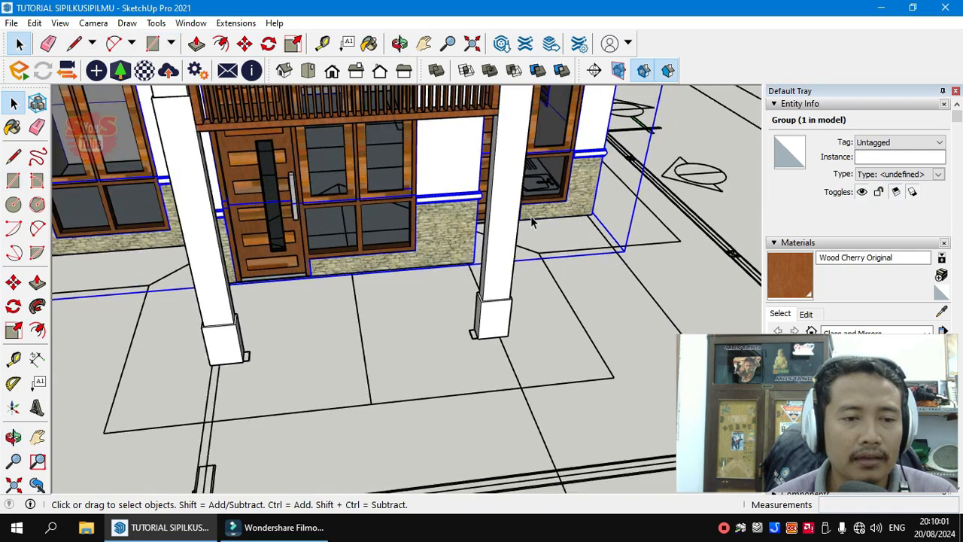
pyautogui.moveTo(458, 271); pyautogui.dragTo(548, 282, button='middle')
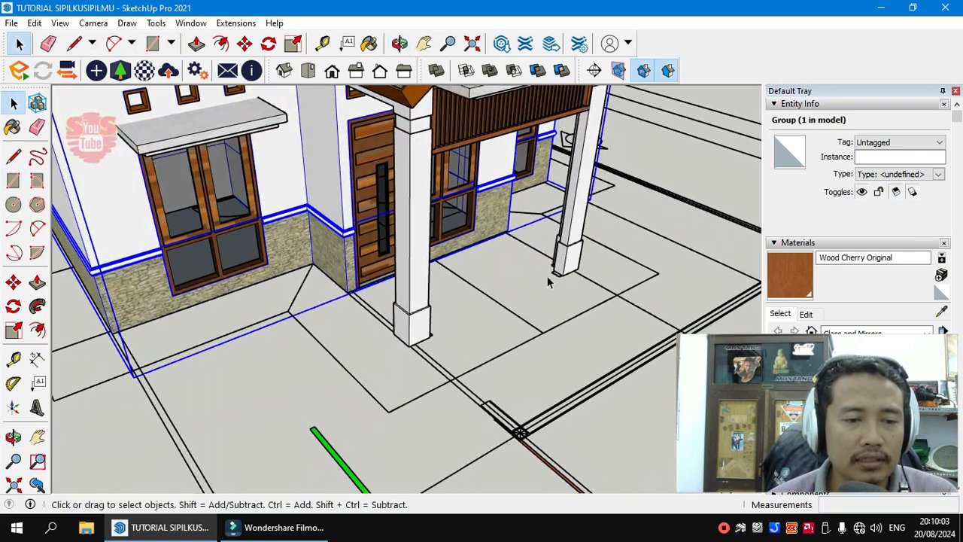
pyautogui.scroll(5, 435, 369)
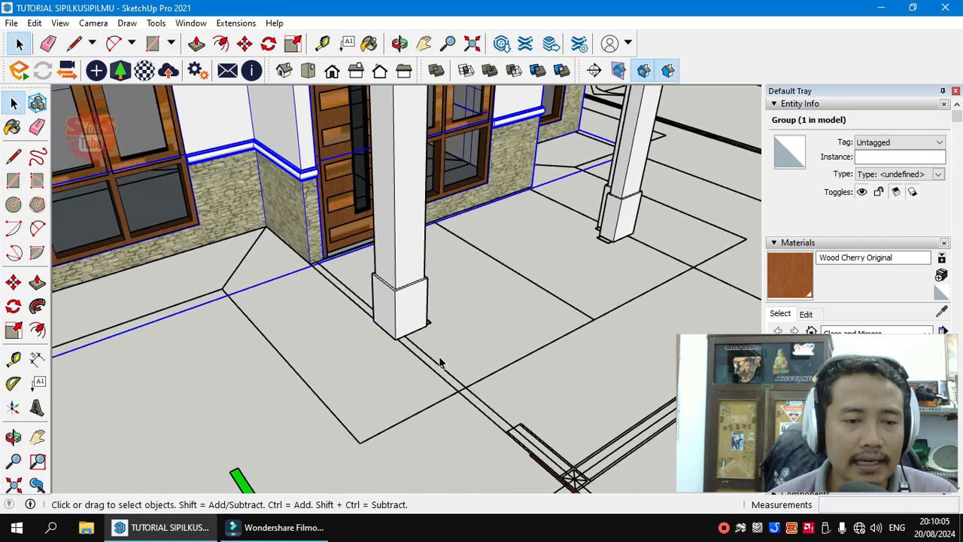
pyautogui.scroll(4, 319, 288)
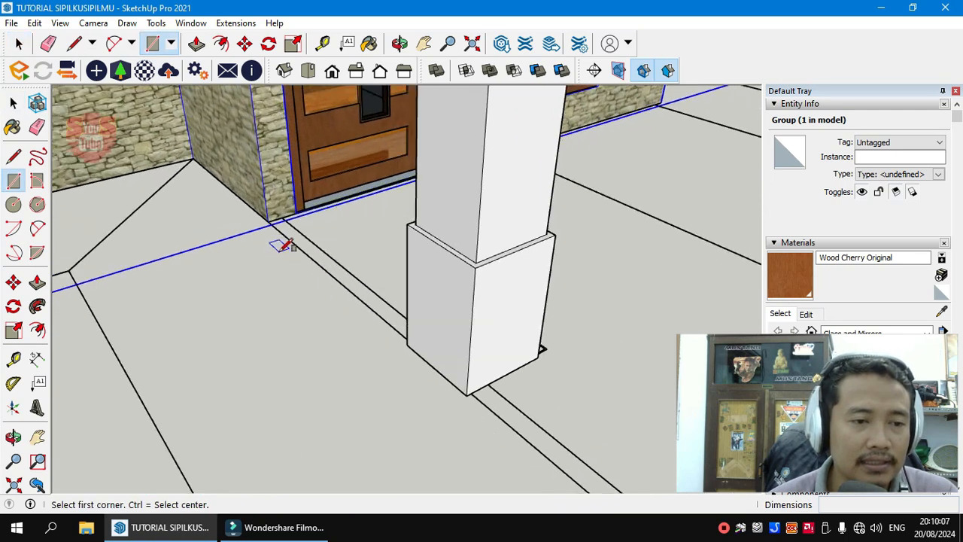
pyautogui.scroll(4, 269, 211)
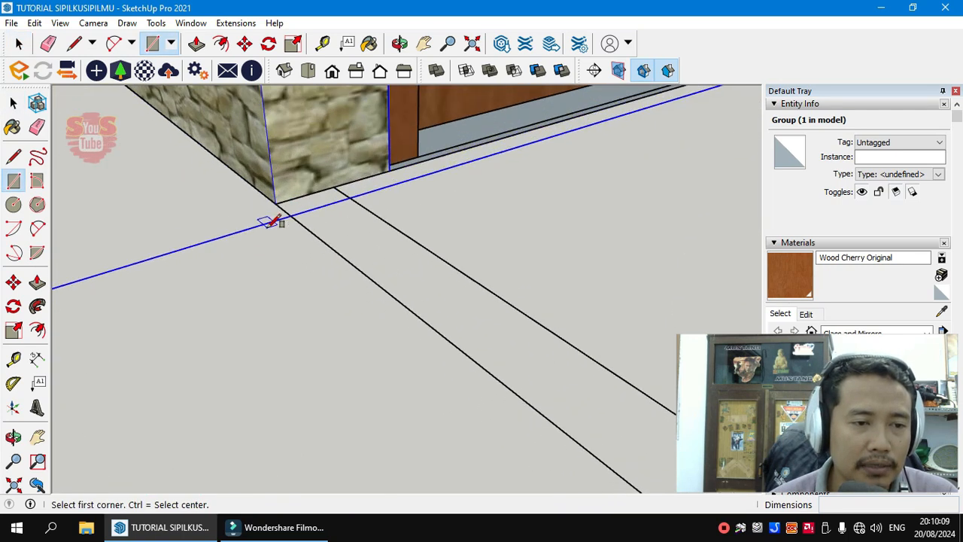
pyautogui.scroll(-5, 263, 208)
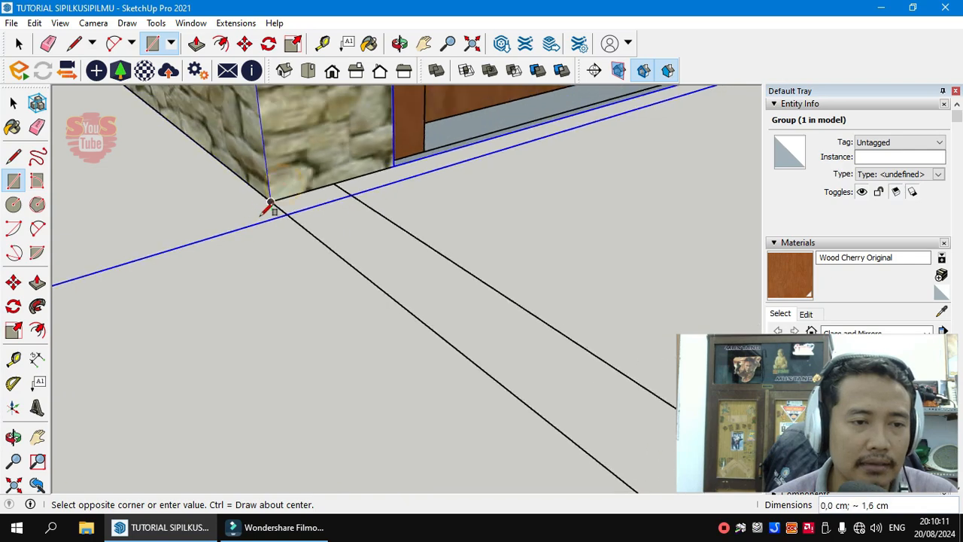
pyautogui.scroll(-1, 260, 231)
pyautogui.moveTo(524, 202); pyautogui.dragTo(395, 266, button='middle')
pyautogui.scroll(2, 558, 295)
pyautogui.moveTo(564, 299); pyautogui.dragTo(438, 293, button='middle')
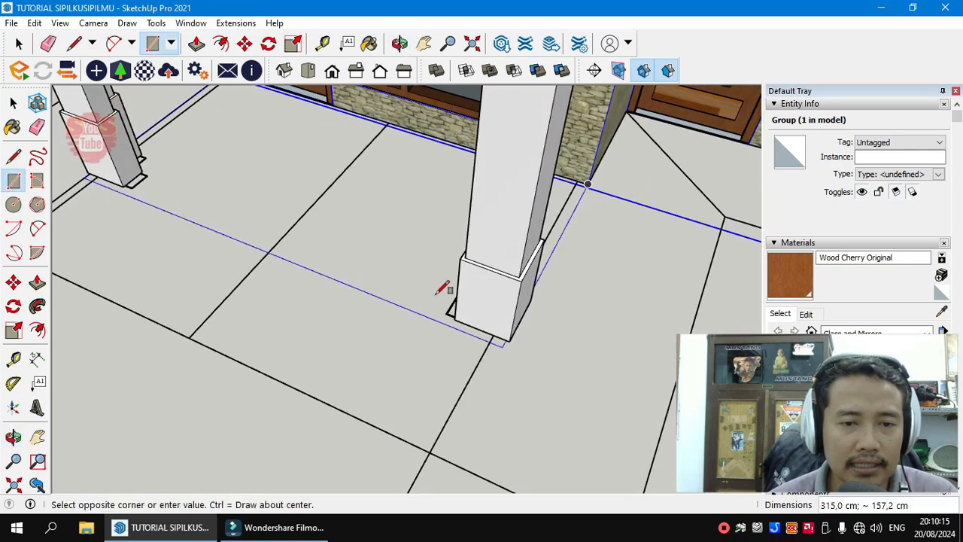
pyautogui.scroll(2, 505, 319)
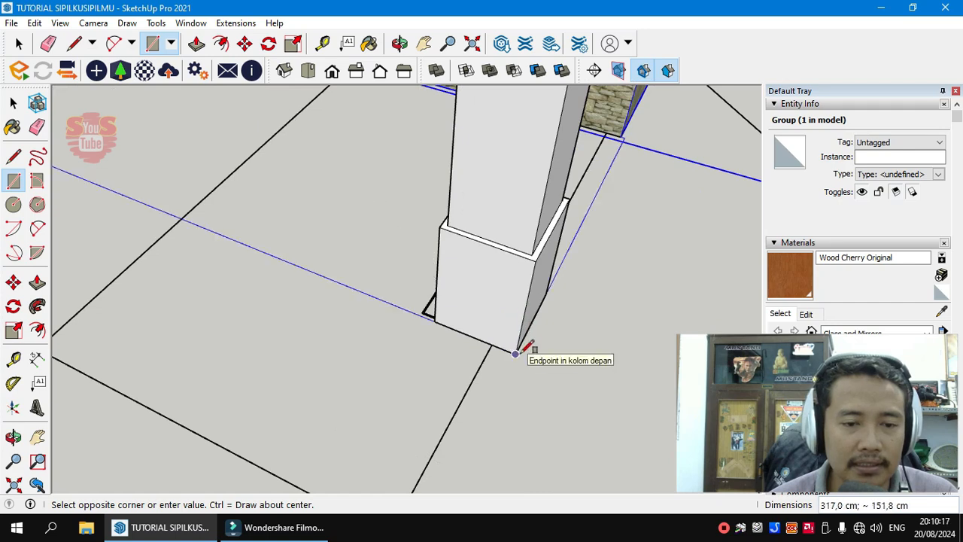
pyautogui.click(516, 354)
pyautogui.scroll(-4, 622, 316)
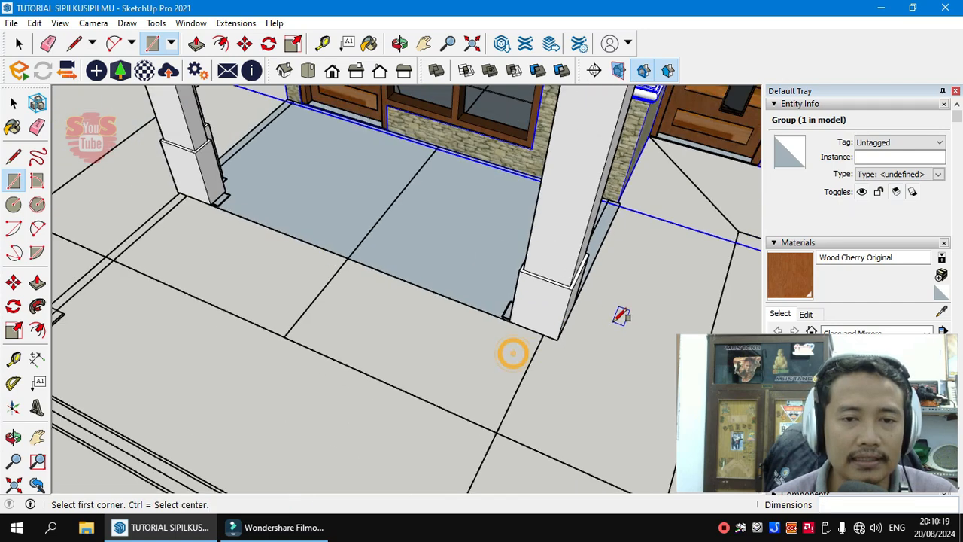
pyautogui.press('space')
# - Inspect how the porch floor rectangle's edges meet the column bases and both stone wall corners
pyautogui.moveTo(432, 308); pyautogui.dragTo(742, 289, button='middle')
pyautogui.scroll(7, 245, 223)
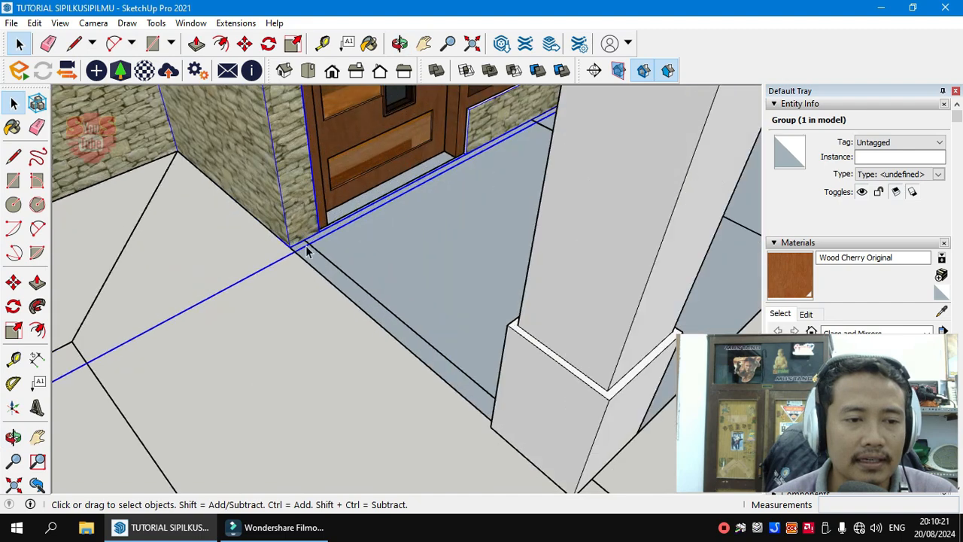
pyautogui.scroll(-4, 303, 251)
pyautogui.scroll(4, 456, 393)
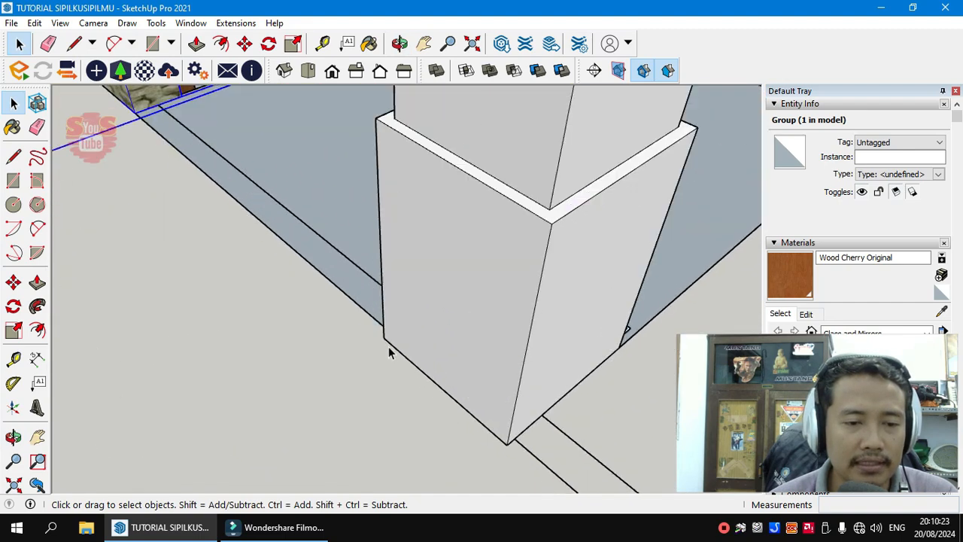
pyautogui.moveTo(389, 348); pyautogui.dragTo(666, 335, button='middle')
pyautogui.scroll(-6, 514, 323)
pyautogui.moveTo(574, 331); pyautogui.dragTo(84, 295, button='middle')
pyautogui.moveTo(711, 202); pyautogui.dragTo(456, 275, button='middle')
pyautogui.scroll(-2, 456, 276)
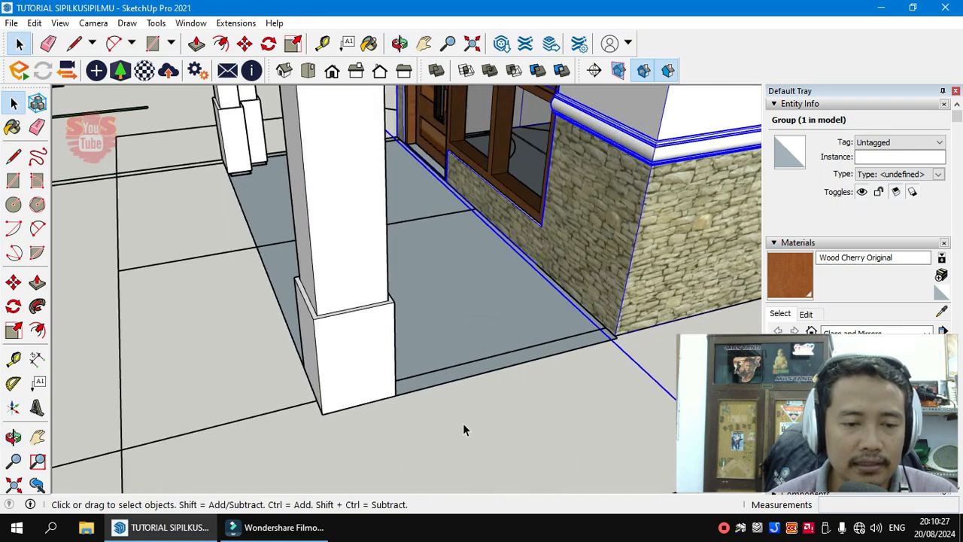
pyautogui.scroll(4, 462, 420)
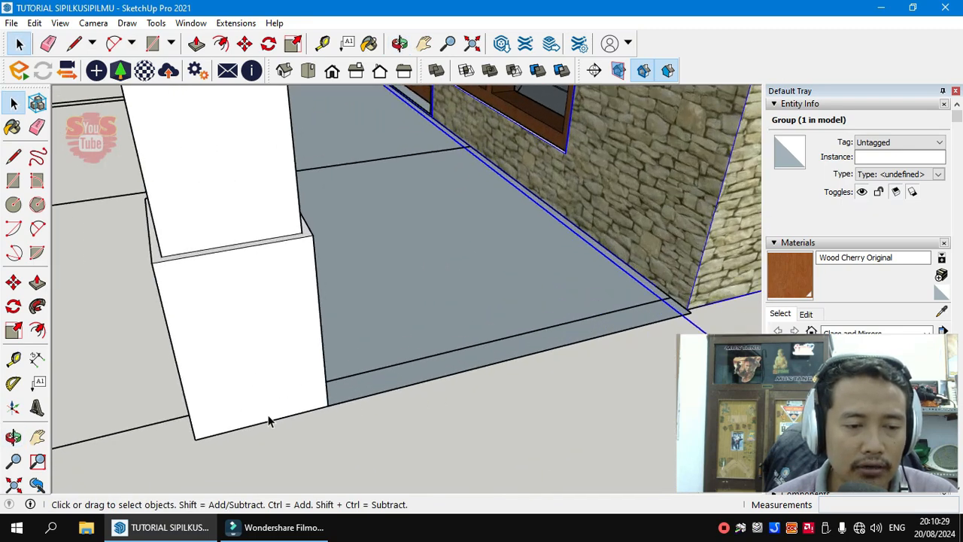
pyautogui.moveTo(268, 421); pyautogui.dragTo(529, 384, button='middle')
pyautogui.scroll(5, 536, 375)
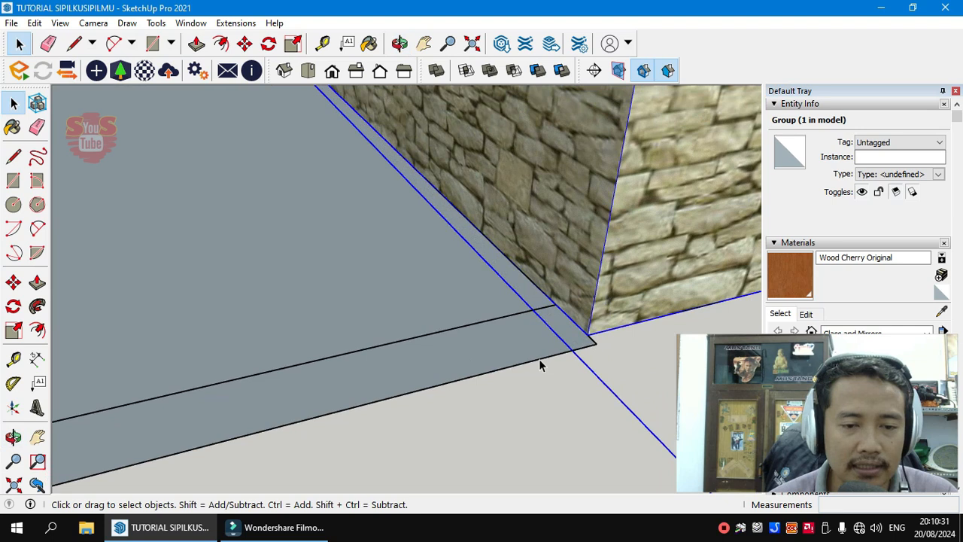
# - Move the porch floor's outer end edge so its corner meets the stone wall's bottom corner
pyautogui.press('m')
pyautogui.scroll(2, 580, 347)
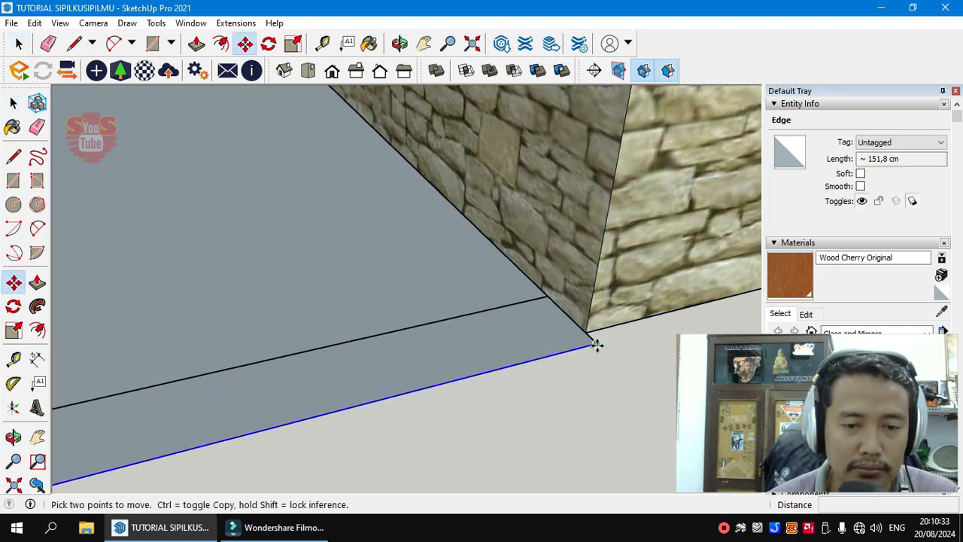
pyautogui.click(586, 332)
pyautogui.scroll(-7, 594, 332)
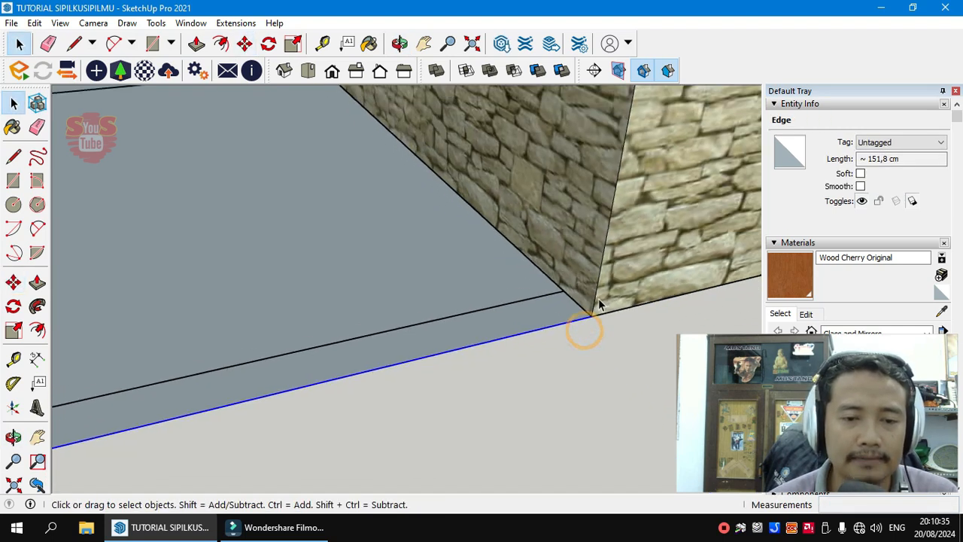
pyautogui.click(586, 322)
# - Hide the imported 2D floor plan component around the house
pyautogui.scroll(-3, 491, 350)
pyautogui.moveTo(433, 356); pyautogui.dragTo(496, 357, button='middle')
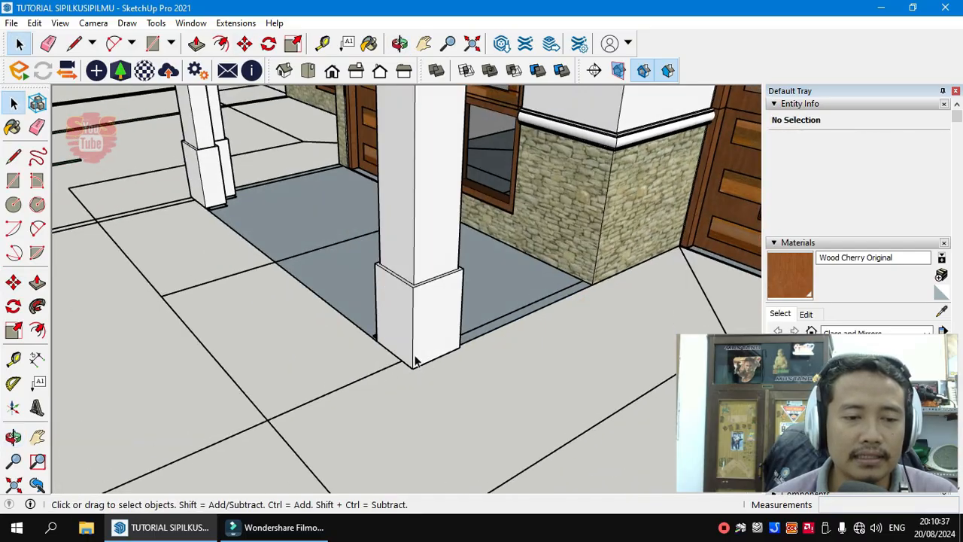
pyautogui.moveTo(415, 360); pyautogui.dragTo(587, 333, button='middle')
pyautogui.scroll(-3, 445, 349)
pyautogui.moveTo(446, 350); pyautogui.dragTo(416, 396, button='middle')
pyautogui.scroll(-5, 447, 256)
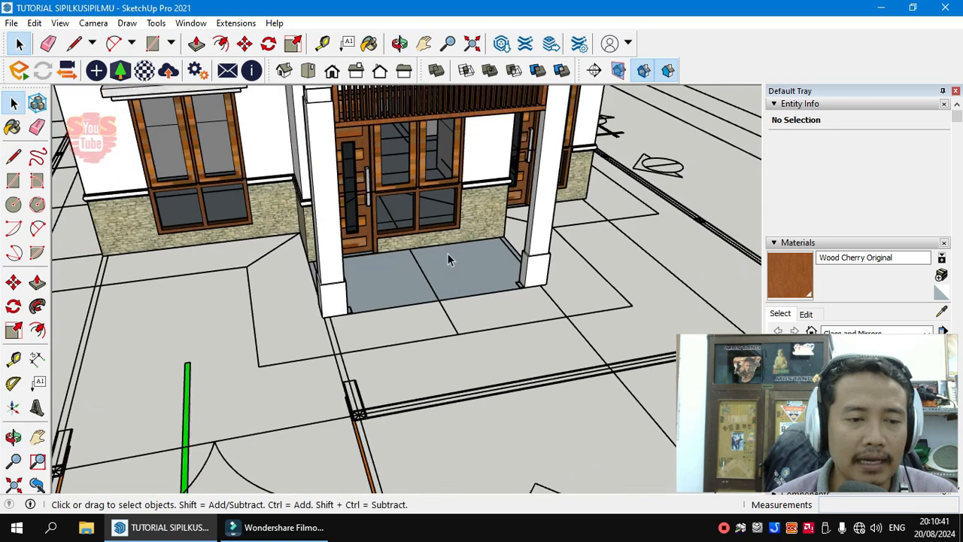
pyautogui.click(407, 367)
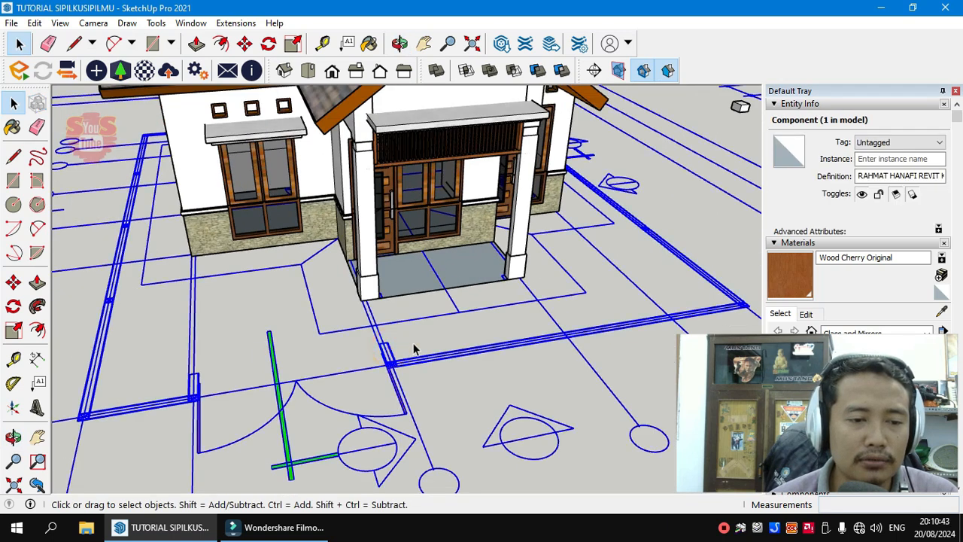
pyautogui.click(433, 331)
pyautogui.rightClick(387, 352)
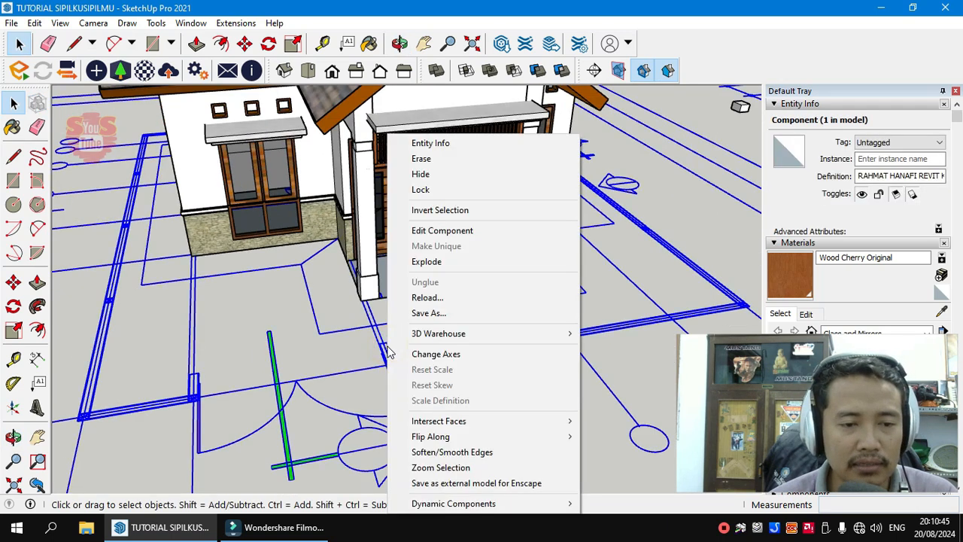
pyautogui.click(420, 173)
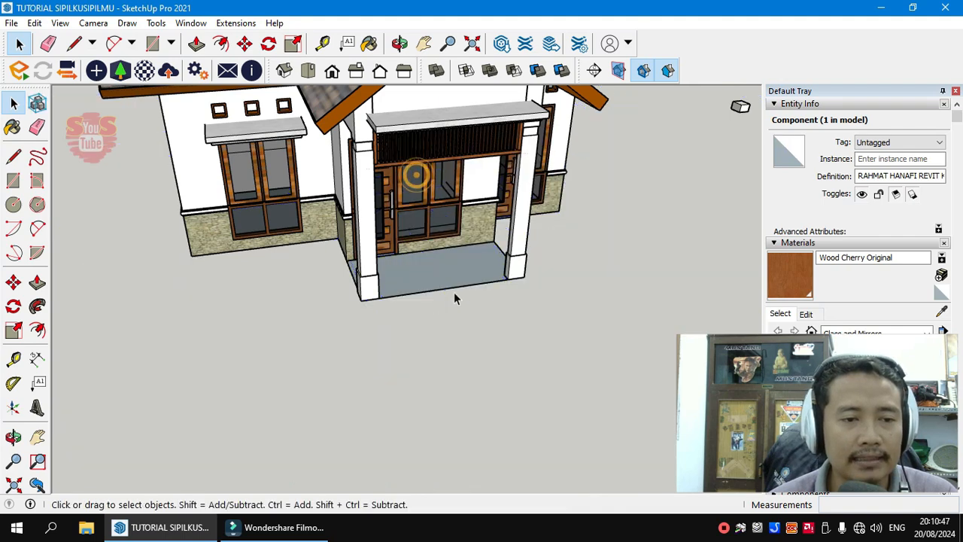
# - Examine from below how the house and porch floor faces are divided
pyautogui.moveTo(420, 361); pyautogui.dragTo(438, 113, button='middle')
pyautogui.scroll(3, 399, 277)
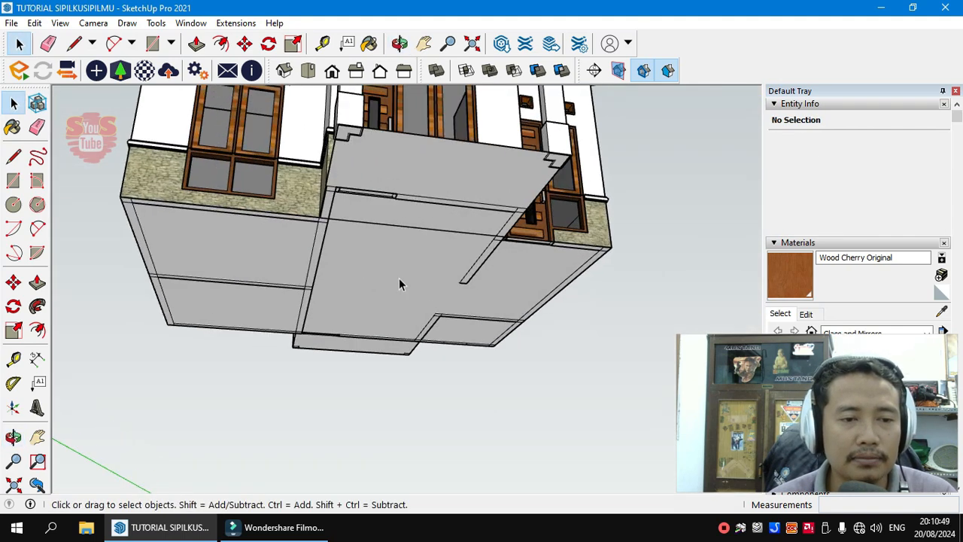
pyautogui.moveTo(399, 278); pyautogui.dragTo(421, 203, button='middle')
pyautogui.click(408, 191)
pyautogui.scroll(-2, 407, 192)
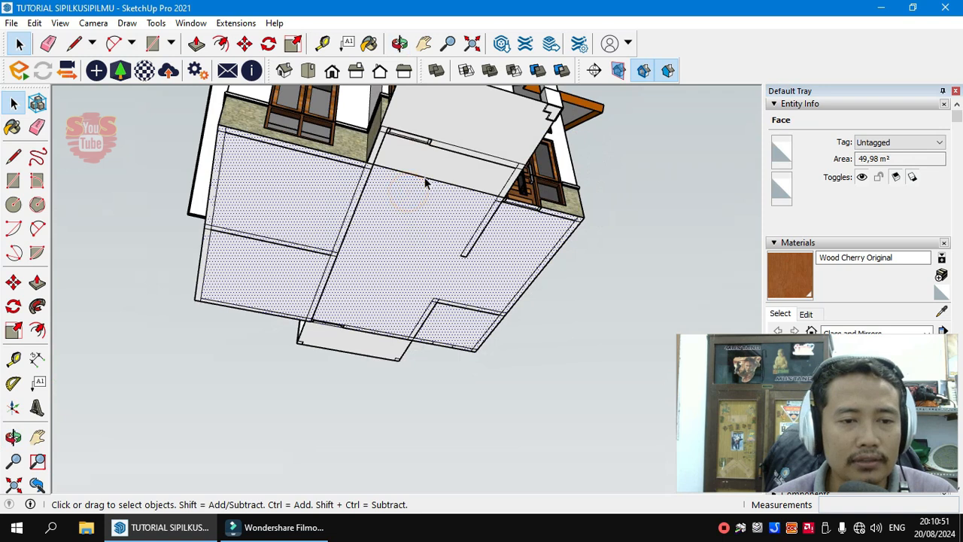
pyautogui.moveTo(422, 226); pyautogui.dragTo(380, 299, button='middle')
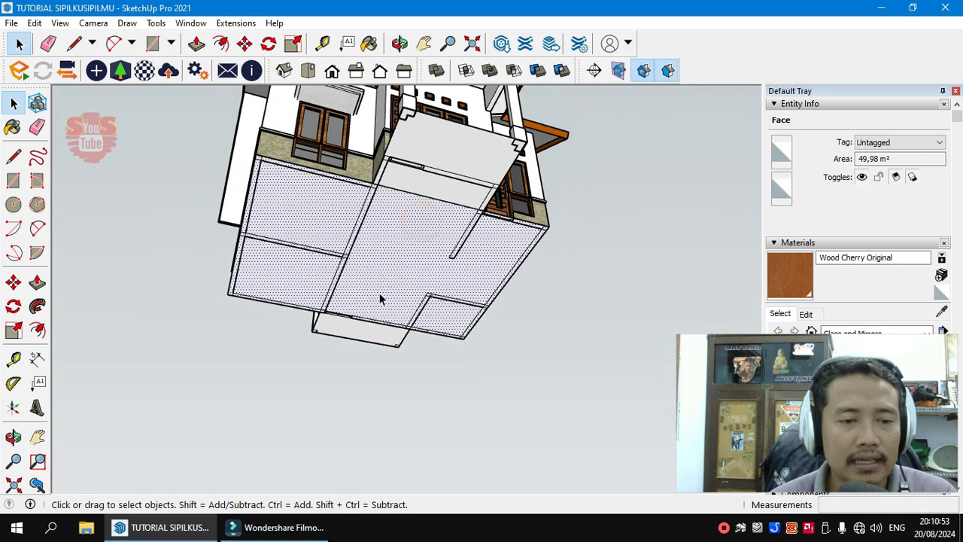
pyautogui.click(348, 335)
pyautogui.click(359, 277)
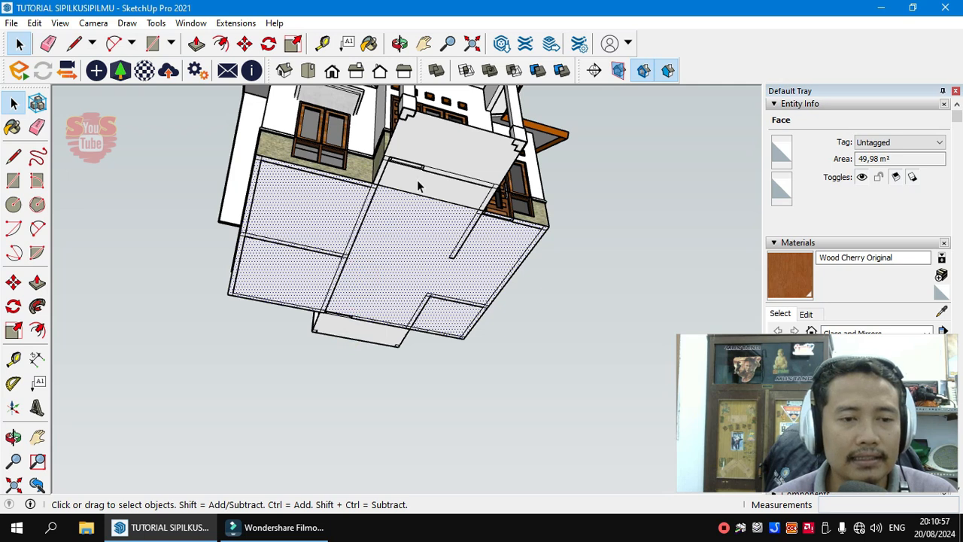
# - Try to merge the main, recessed and front porch floor faces by erasing their dividing edges
pyautogui.click(429, 155)
pyautogui.click(419, 196)
pyautogui.click(428, 185)
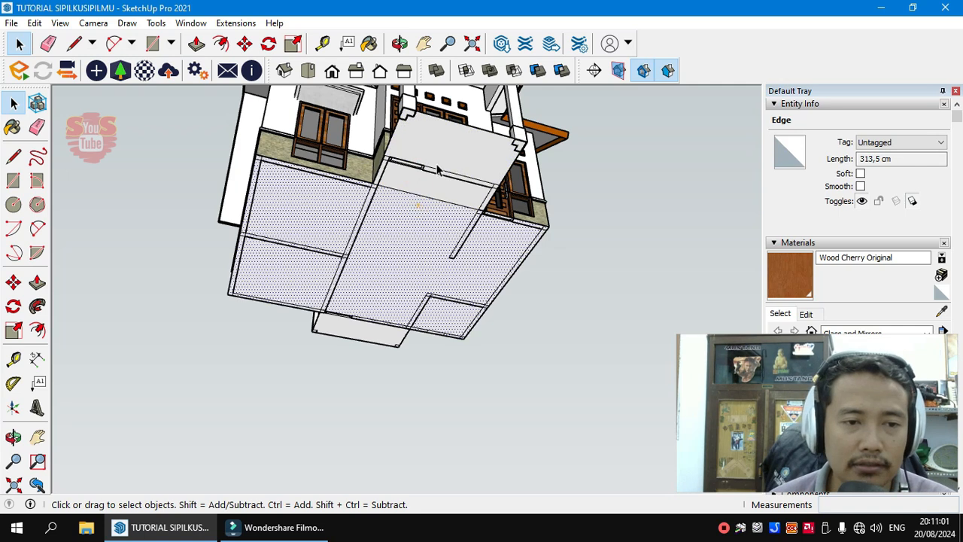
pyautogui.click(426, 197)
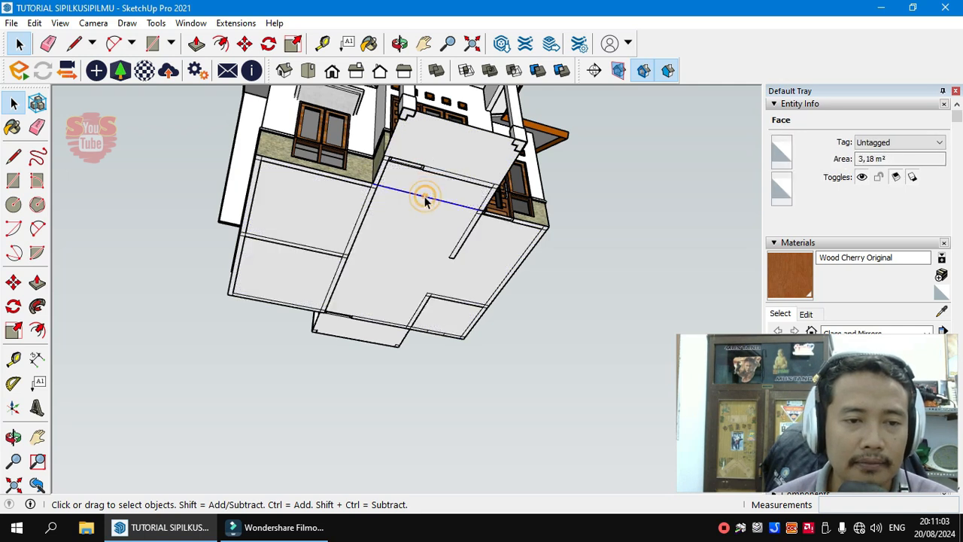
pyautogui.click(425, 216)
pyautogui.click(435, 148)
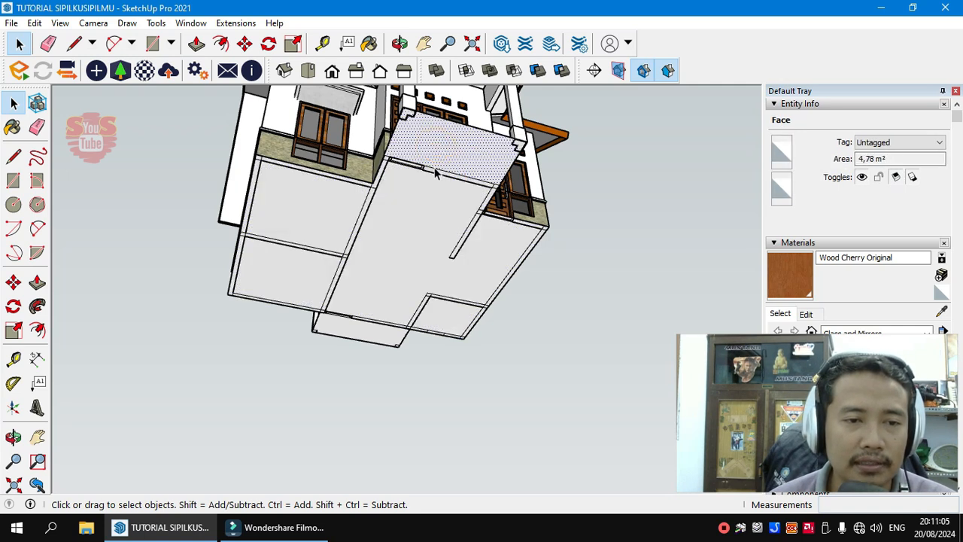
pyautogui.click(437, 204)
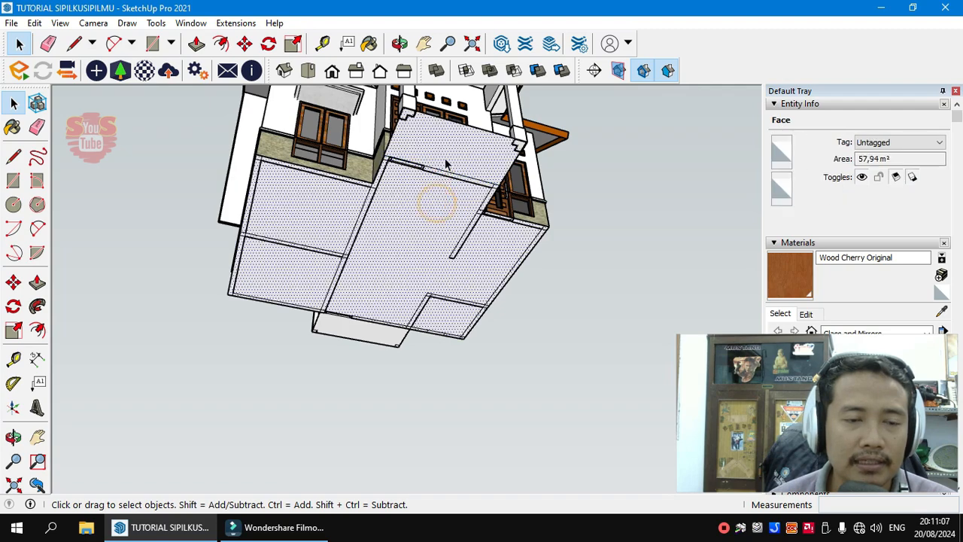
pyautogui.moveTo(425, 219); pyautogui.dragTo(378, 316, button='middle')
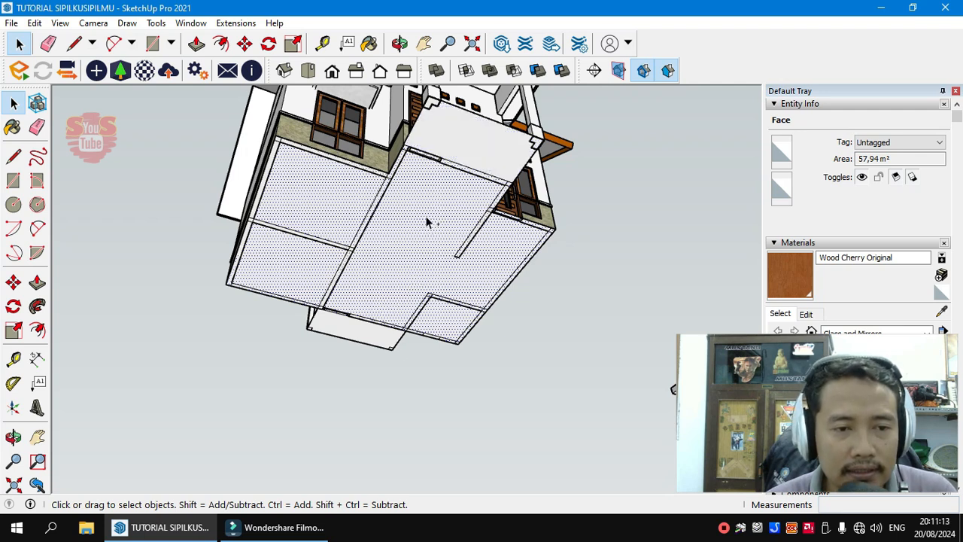
pyautogui.click(440, 190)
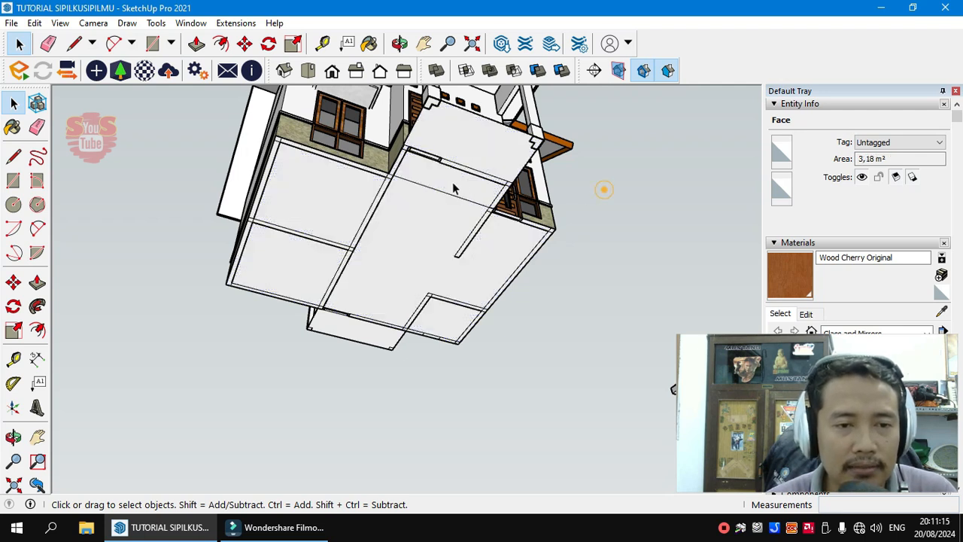
# - Erase the 313.5 cm edge between the recessed front floor and the main floor, merging them into one face
pyautogui.scroll(2, 448, 185)
pyautogui.click(419, 221)
pyautogui.moveTo(419, 220); pyautogui.dragTo(395, 199, button='middle')
pyautogui.click(451, 197)
pyautogui.click(449, 198)
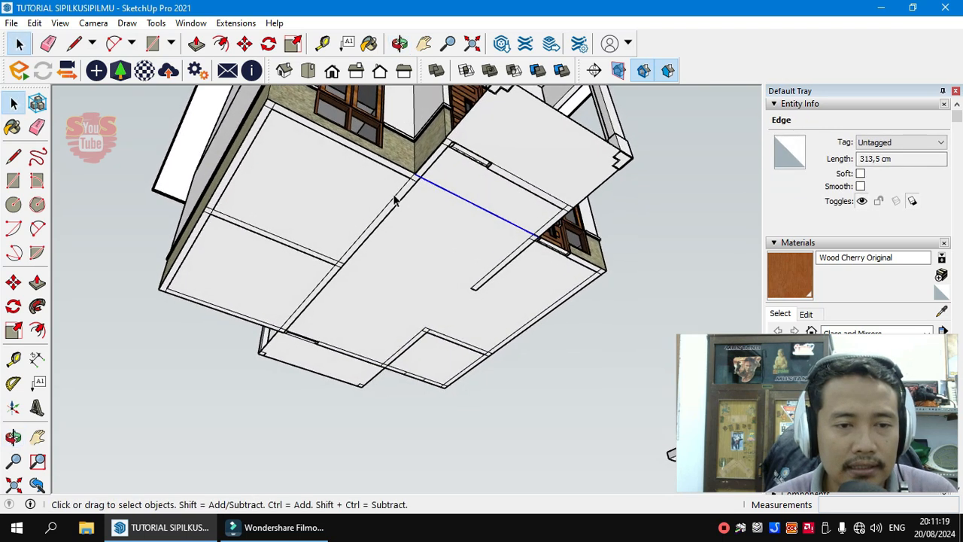
pyautogui.click(456, 175)
pyautogui.moveTo(455, 174); pyautogui.dragTo(457, 211, button='middle')
pyautogui.doubleClick(457, 208)
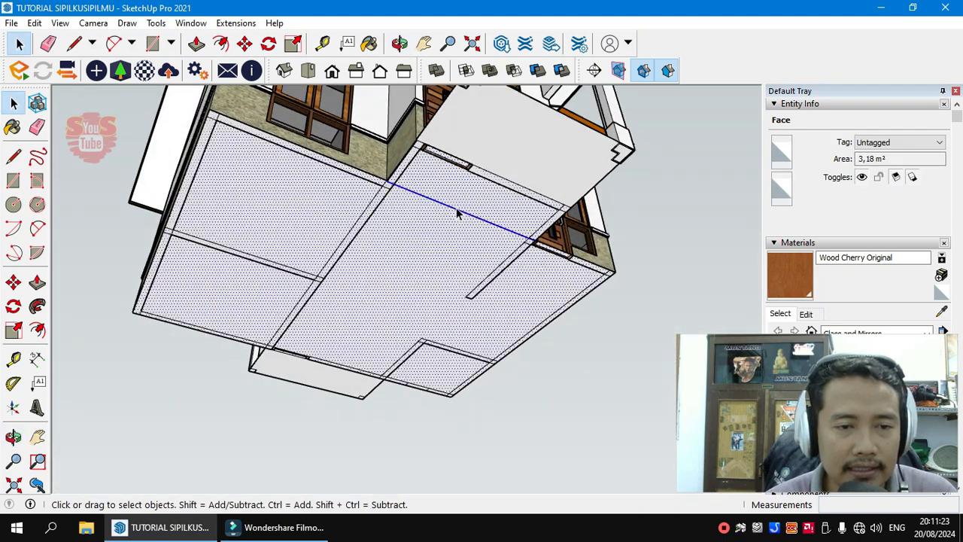
pyautogui.click(453, 208)
pyautogui.doubleClick(454, 210)
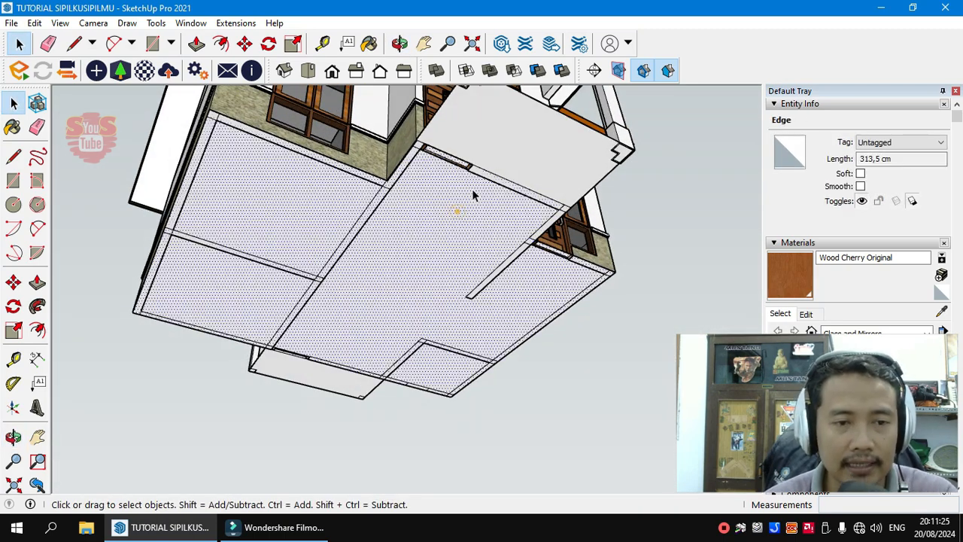
# - Check the main floor face and the porch faces separately, from below and from the front of the house
pyautogui.moveTo(453, 210); pyautogui.dragTo(539, 204, button='middle')
pyautogui.click(539, 203)
pyautogui.moveTo(530, 269); pyautogui.dragTo(443, 211, button='middle')
pyautogui.click(456, 258)
pyautogui.moveTo(338, 301); pyautogui.dragTo(297, 279, button='middle')
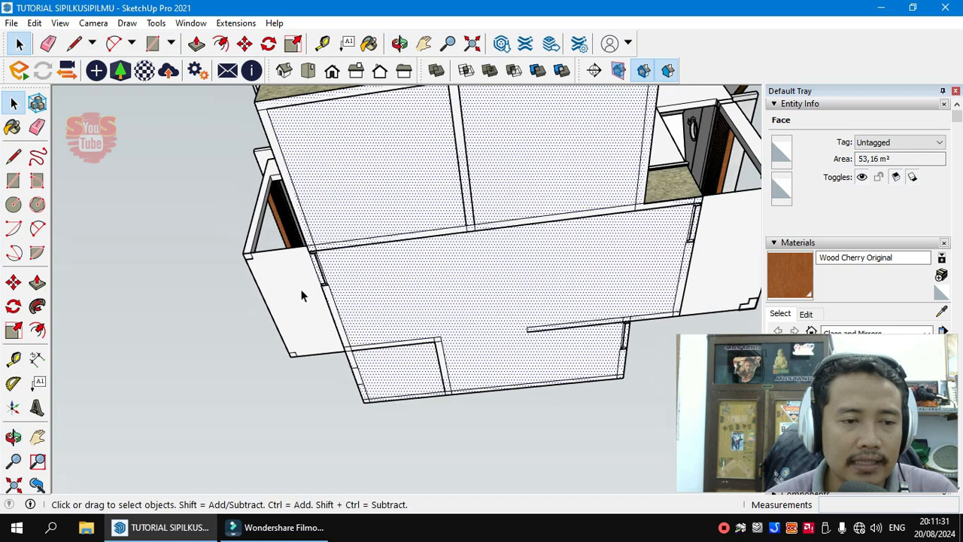
pyautogui.click(296, 280)
pyautogui.scroll(-2, 283, 287)
pyautogui.moveTo(623, 258); pyautogui.dragTo(450, 426, button='middle')
pyautogui.scroll(-2, 465, 233)
pyautogui.moveTo(483, 235); pyautogui.dragTo(405, 416, button='middle')
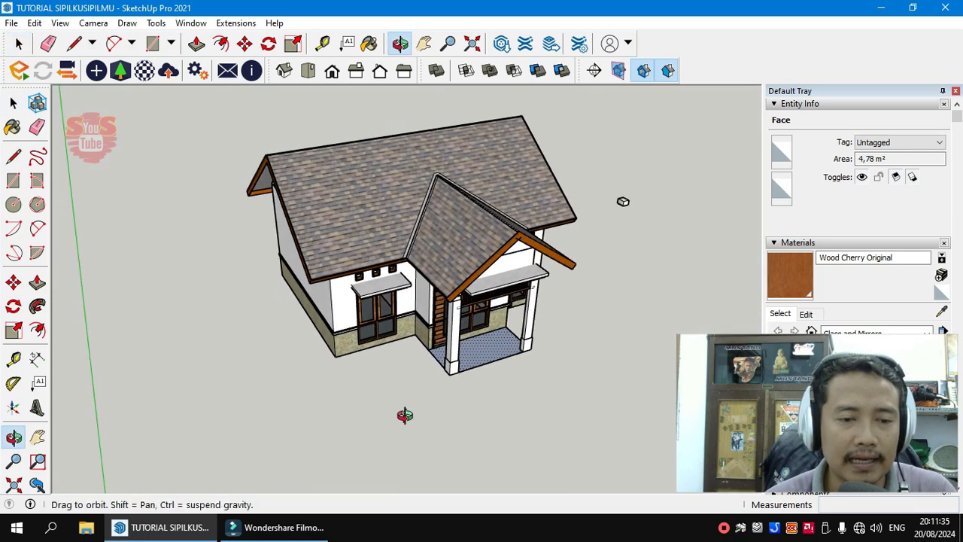
pyautogui.scroll(5, 453, 352)
pyautogui.moveTo(452, 350); pyautogui.dragTo(506, 121, button='middle')
pyautogui.moveTo(466, 388); pyautogui.dragTo(429, 282, button='middle')
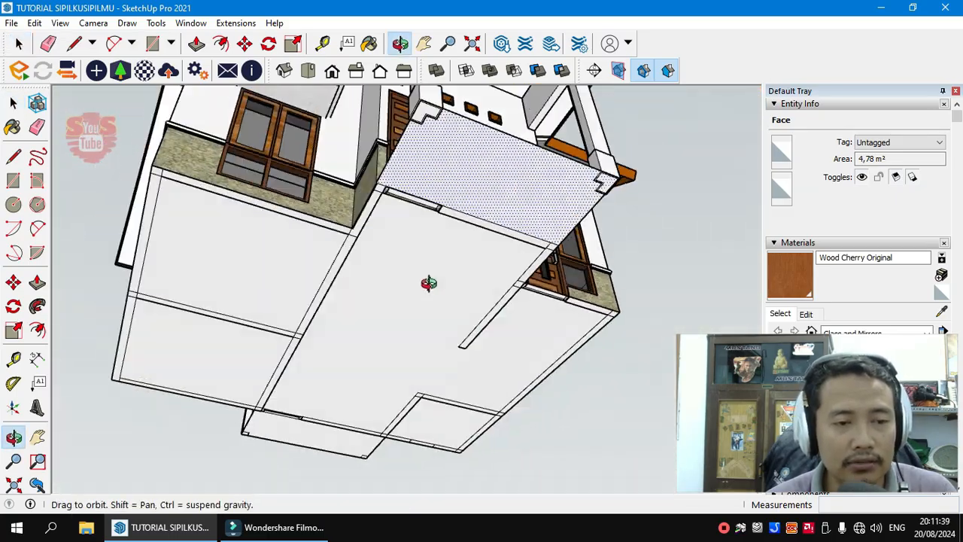
# - Inspect the merged main floor face along the walls and where it meets the front porch at the main door
pyautogui.scroll(4, 450, 316)
pyautogui.click(426, 248)
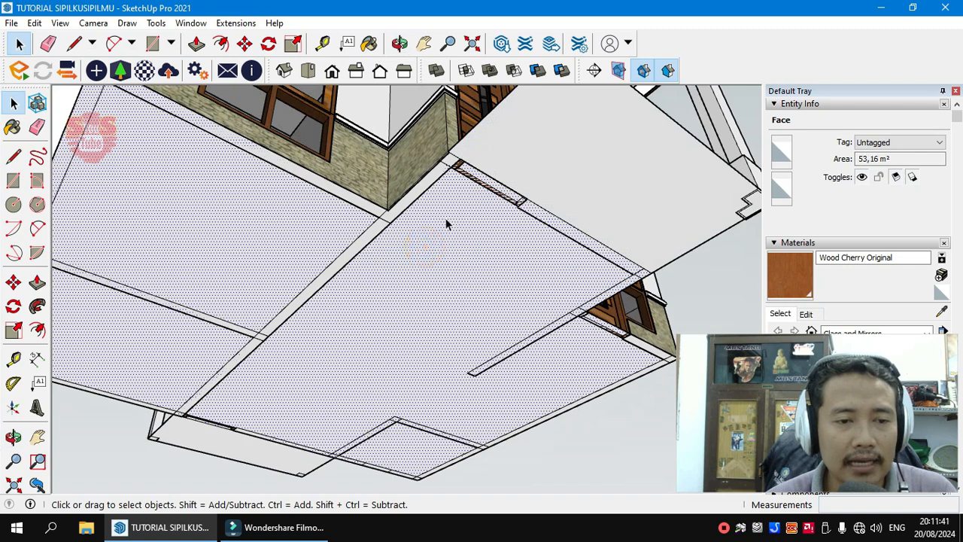
pyautogui.scroll(-3, 379, 232)
pyautogui.click(441, 283)
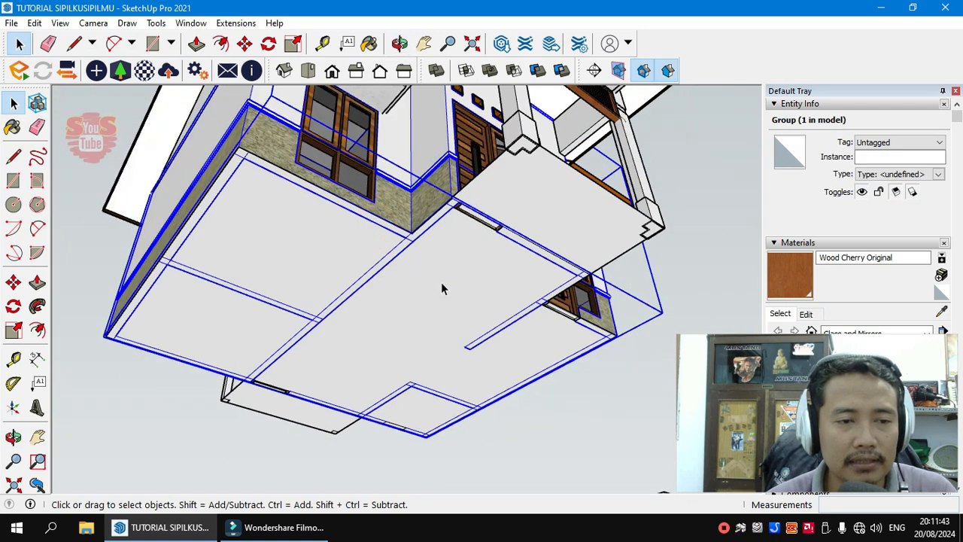
pyautogui.moveTo(390, 307); pyautogui.dragTo(460, 313, button='middle')
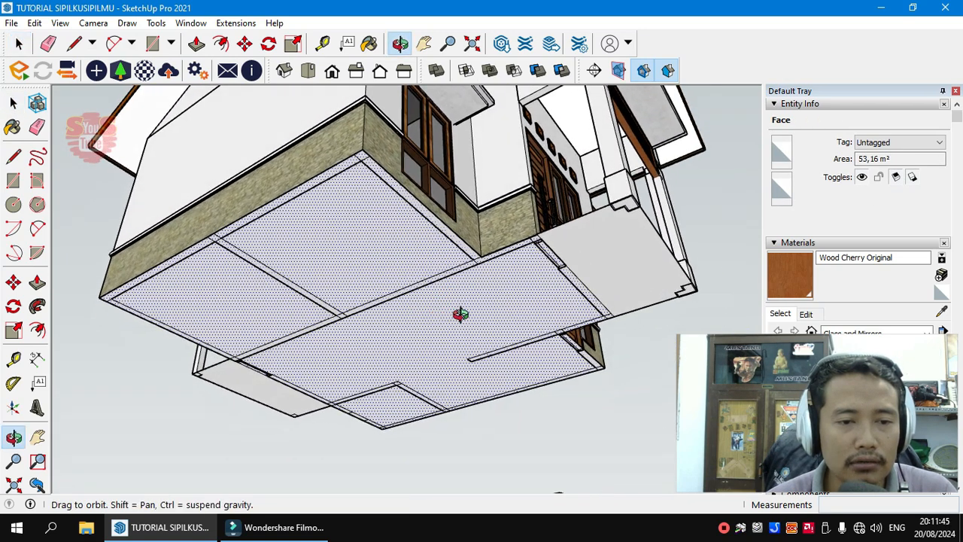
pyautogui.moveTo(412, 272); pyautogui.dragTo(405, 398, button='middle')
pyautogui.scroll(3, 406, 399)
pyautogui.scroll(-5, 434, 333)
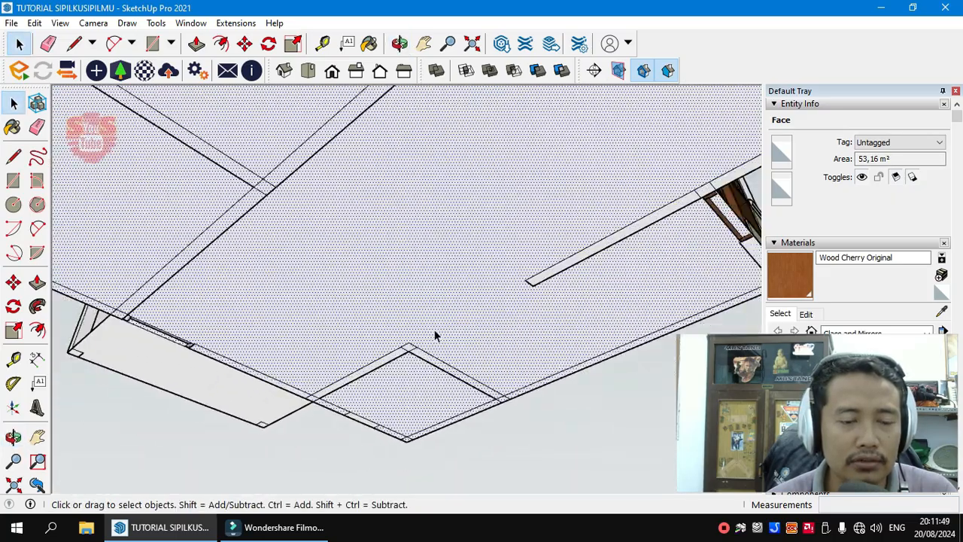
pyautogui.moveTo(447, 331); pyautogui.dragTo(452, 456, button='middle')
pyautogui.moveTo(517, 325); pyautogui.dragTo(475, 342, button='middle')
pyautogui.scroll(4, 502, 408)
pyautogui.scroll(2, 476, 342)
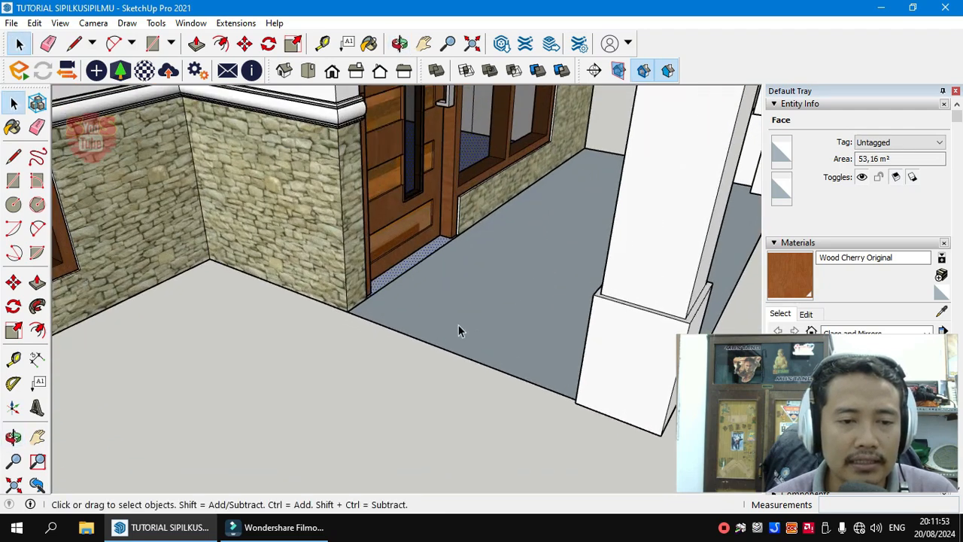
pyautogui.scroll(-3, 546, 291)
pyautogui.moveTo(551, 296); pyautogui.dragTo(482, 385, button='middle')
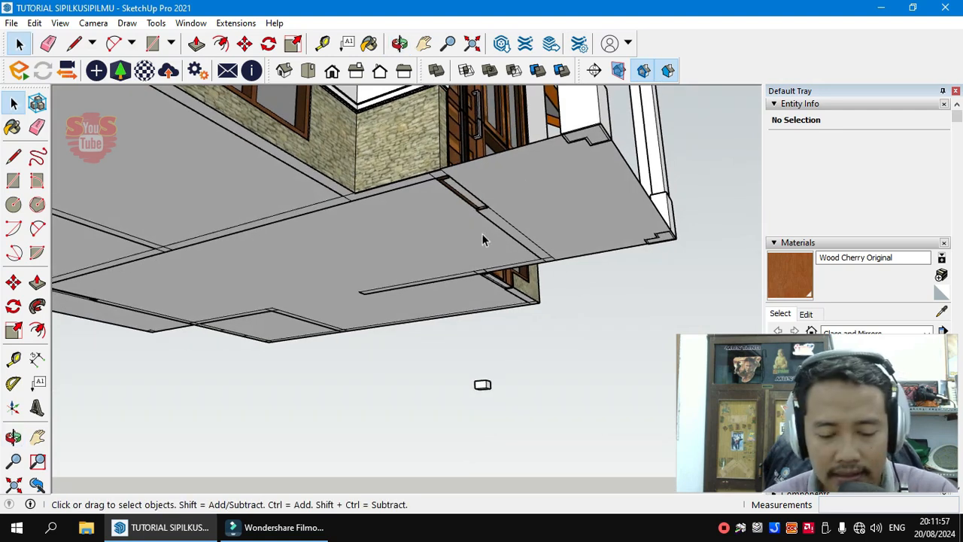
# - Push/Pull the merged main floor face 20 cm downward to form a slab
pyautogui.press('p')
pyautogui.moveTo(436, 243); pyautogui.dragTo(512, 245, button='middle')
pyautogui.click(442, 242)
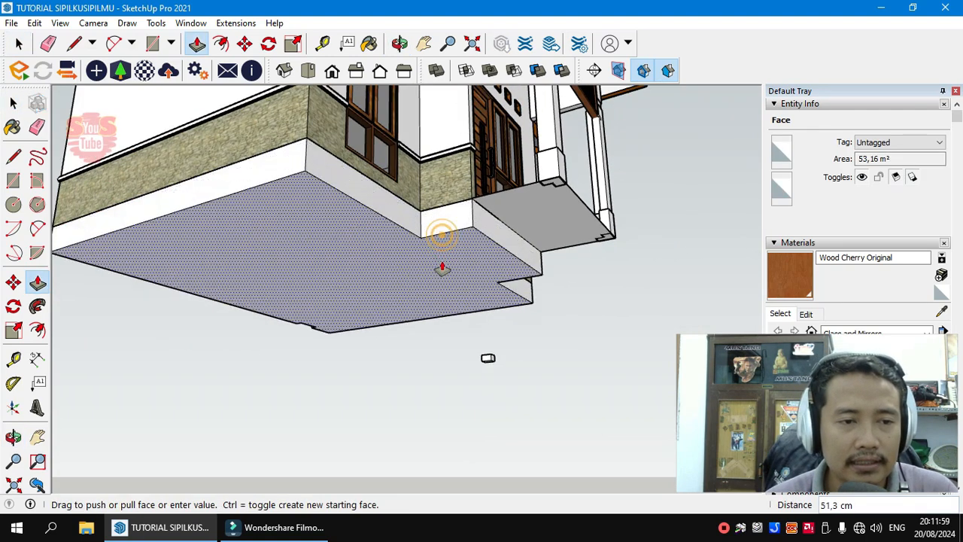
pyautogui.moveTo(437, 261); pyautogui.dragTo(432, 301, button='middle')
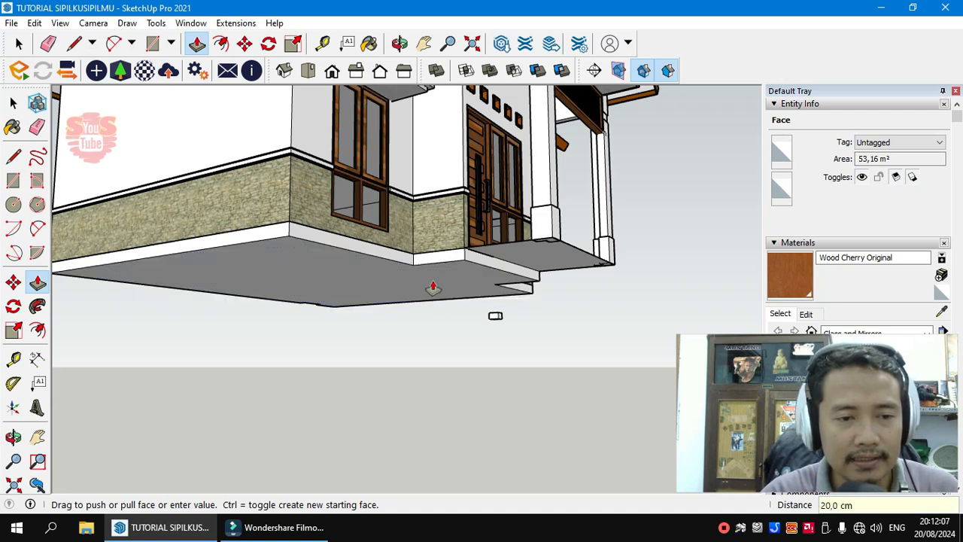
# - Push/Pull the front porch floor face downward to form the porch slab
pyautogui.moveTo(435, 280); pyautogui.dragTo(500, 238, button='middle')
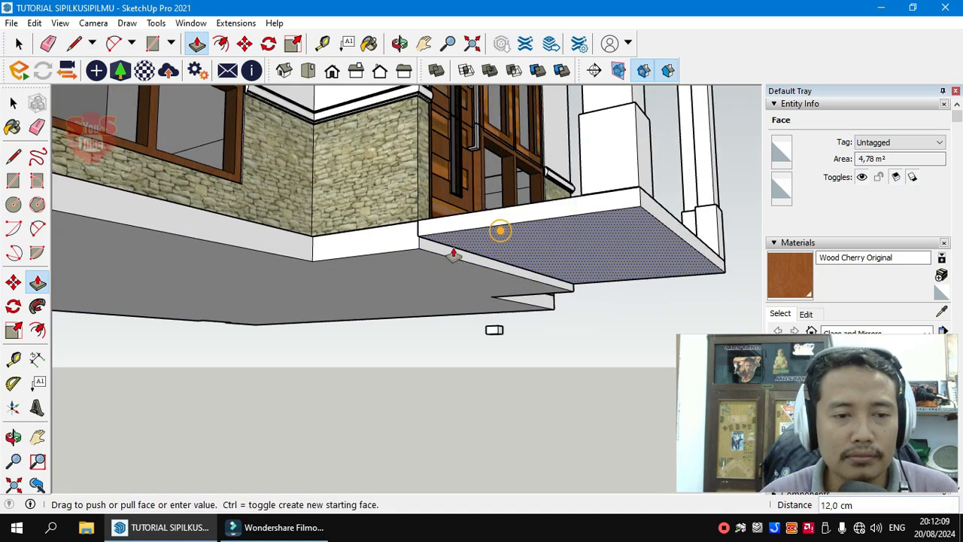
pyautogui.scroll(-2, 662, 234)
pyautogui.moveTo(640, 253); pyautogui.dragTo(534, 328, button='middle')
pyautogui.scroll(1, 355, 242)
# - Pull the recessed notch in the main slab's side flush with the stone wall and erase the leftover edges
pyautogui.click(337, 233)
pyautogui.scroll(5, 492, 319)
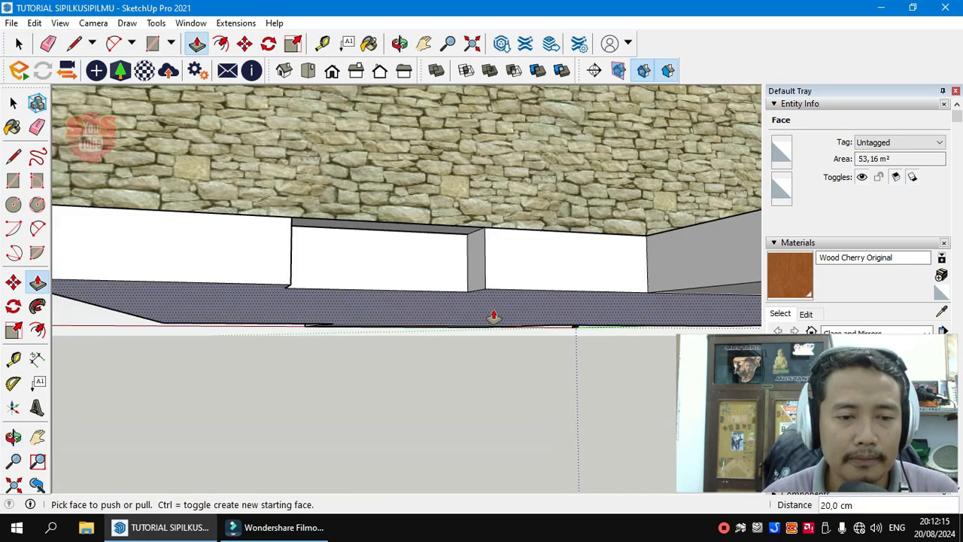
pyautogui.moveTo(338, 198)
pyautogui.mouseDown(button='middle')
pyautogui.moveTo(383, 226)
pyautogui.moveTo(369, 245)
pyautogui.moveTo(345, 221)
pyautogui.mouseUp(button='middle')
pyautogui.press('e')
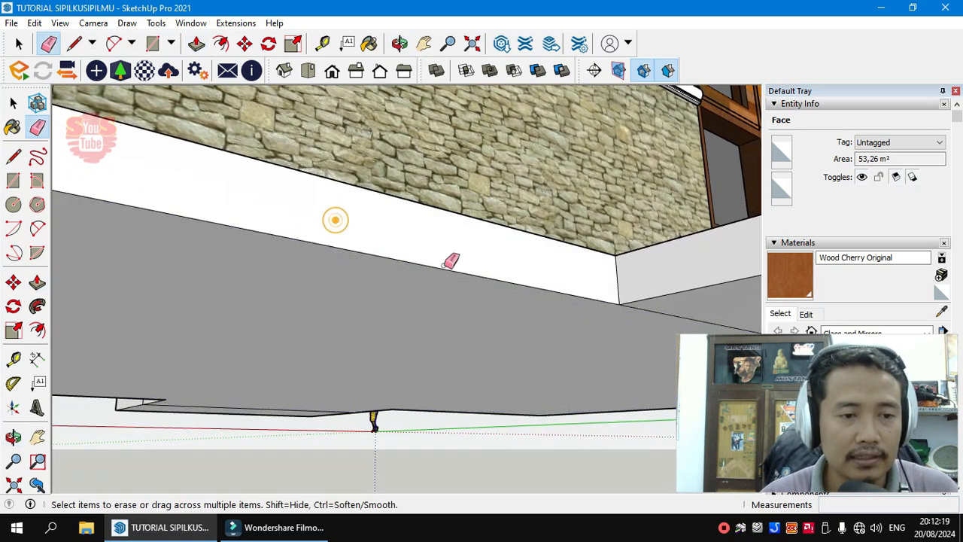
pyautogui.scroll(-3, 474, 265)
pyautogui.moveTo(501, 271)
pyautogui.mouseDown(button='middle')
pyautogui.moveTo(604, 254)
pyautogui.moveTo(263, 312)
pyautogui.moveTo(457, 306)
pyautogui.moveTo(413, 308)
pyautogui.moveTo(554, 387)
pyautogui.mouseUp(button='middle')
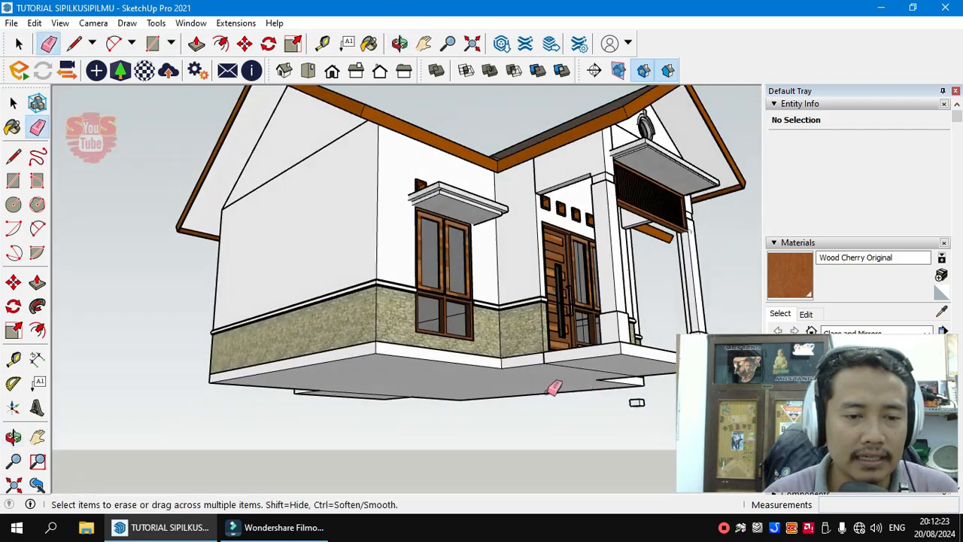
# - Push/Pull the main slab's side face below the stone wall 1.5 cm, flush with the adjoining porch slab's side
pyautogui.press('space')
pyautogui.scroll(4, 462, 397)
pyautogui.moveTo(462, 398)
pyautogui.mouseDown(button='middle')
pyautogui.moveTo(544, 226)
pyautogui.moveTo(634, 327)
pyautogui.moveTo(349, 374)
pyautogui.moveTo(499, 387)
pyautogui.mouseUp(button='middle')
pyautogui.scroll(-4, 349, 374)
pyautogui.scroll(8, 499, 386)
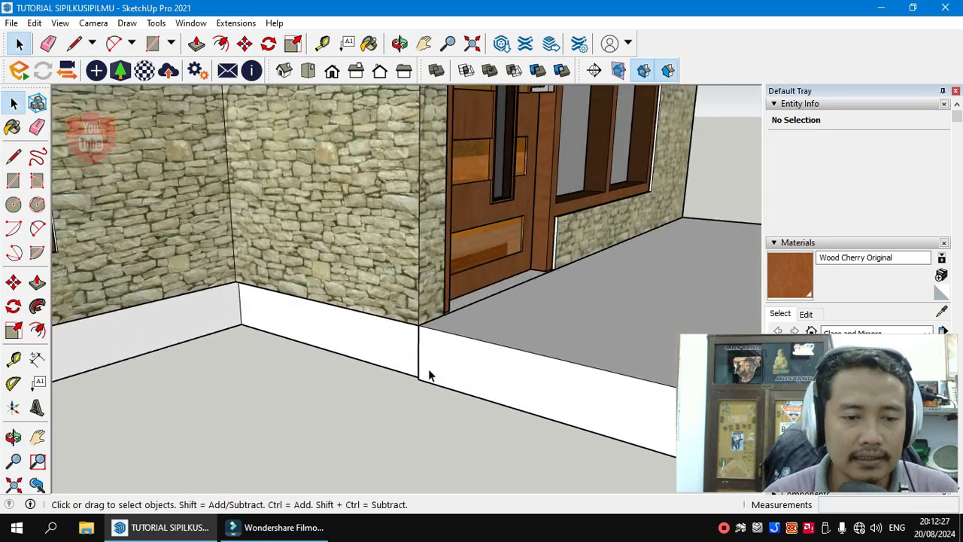
pyautogui.scroll(3, 429, 374)
pyautogui.moveTo(406, 340); pyautogui.dragTo(694, 301, button='middle')
pyautogui.moveTo(529, 365); pyautogui.dragTo(570, 294, button='middle')
pyautogui.press('p')
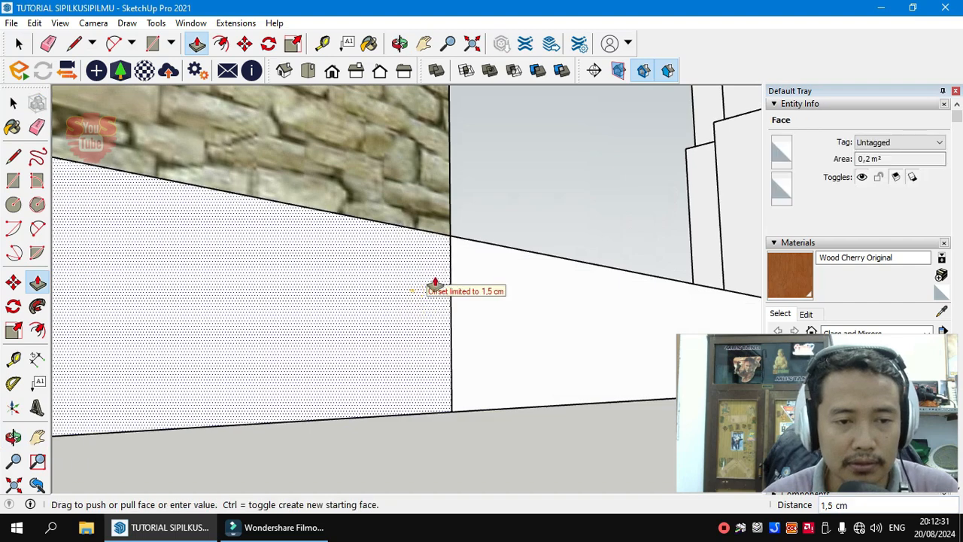
pyautogui.click(450, 247)
# - Push/Pull the porch slab's side face 2 cm outward near the second door and bring the adjoining main slab face flush with it
pyautogui.moveTo(561, 332); pyautogui.dragTo(494, 232, button='middle')
pyautogui.scroll(-5, 379, 305)
pyautogui.scroll(-2, 357, 323)
pyautogui.scroll(5, 497, 261)
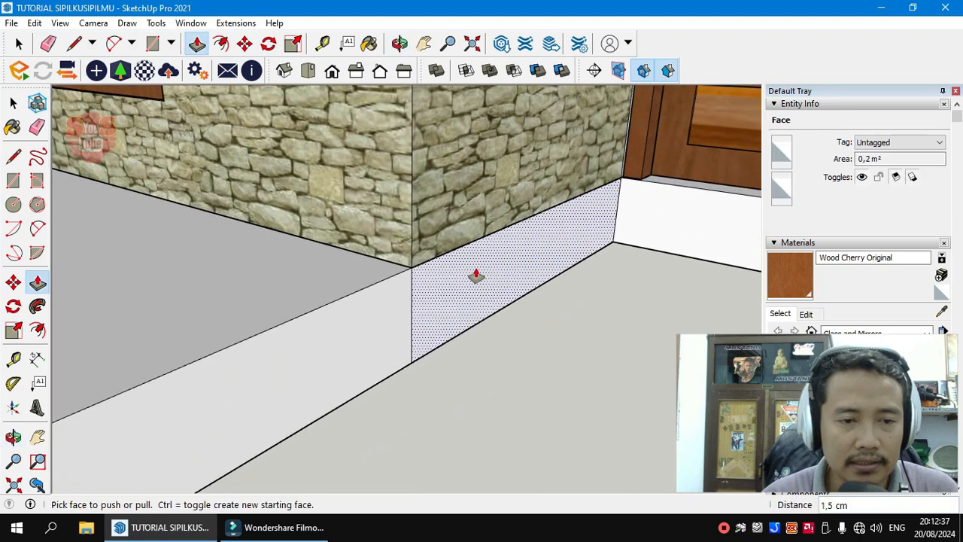
pyautogui.moveTo(477, 277); pyautogui.dragTo(515, 235, button='middle')
pyautogui.scroll(-6, 550, 232)
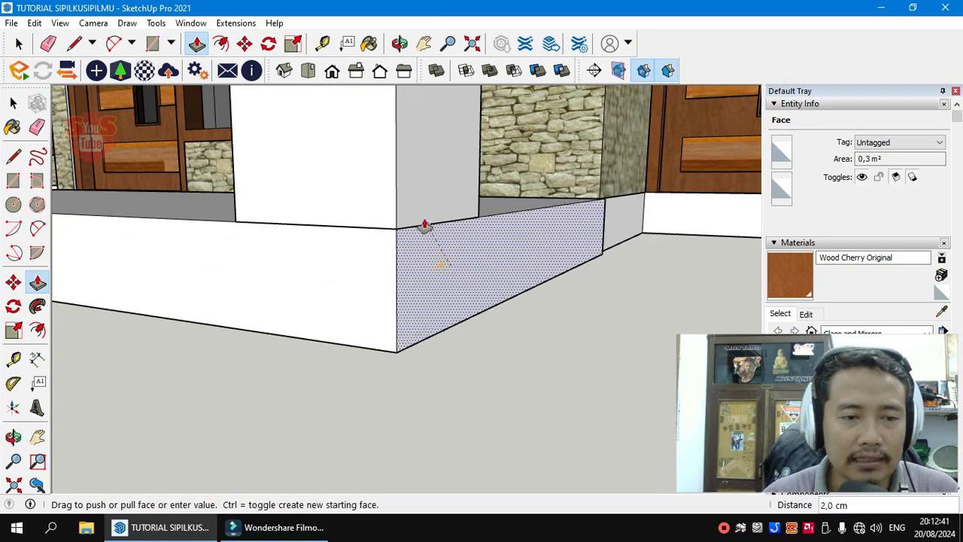
pyautogui.moveTo(405, 191); pyautogui.dragTo(610, 295, button='middle')
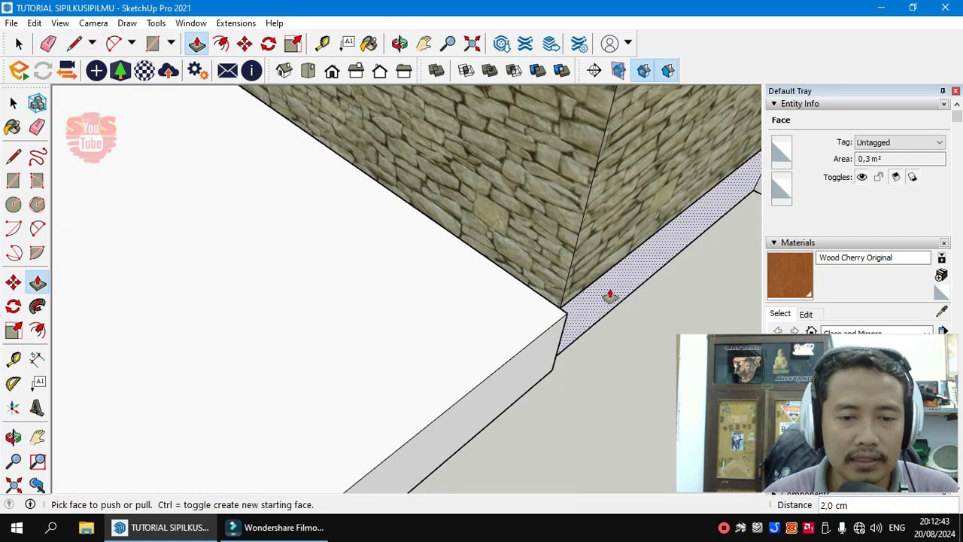
pyautogui.scroll(-4, 566, 323)
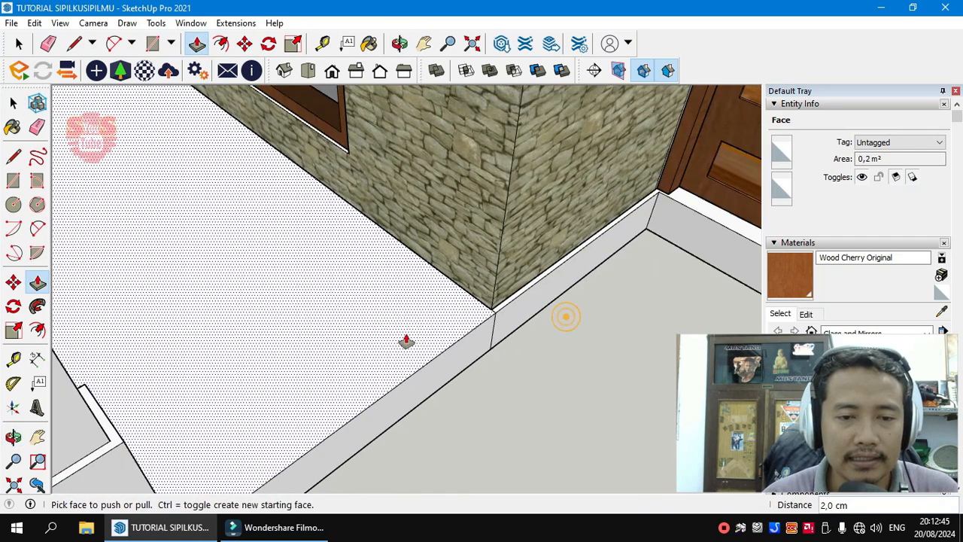
pyautogui.scroll(-6, 642, 232)
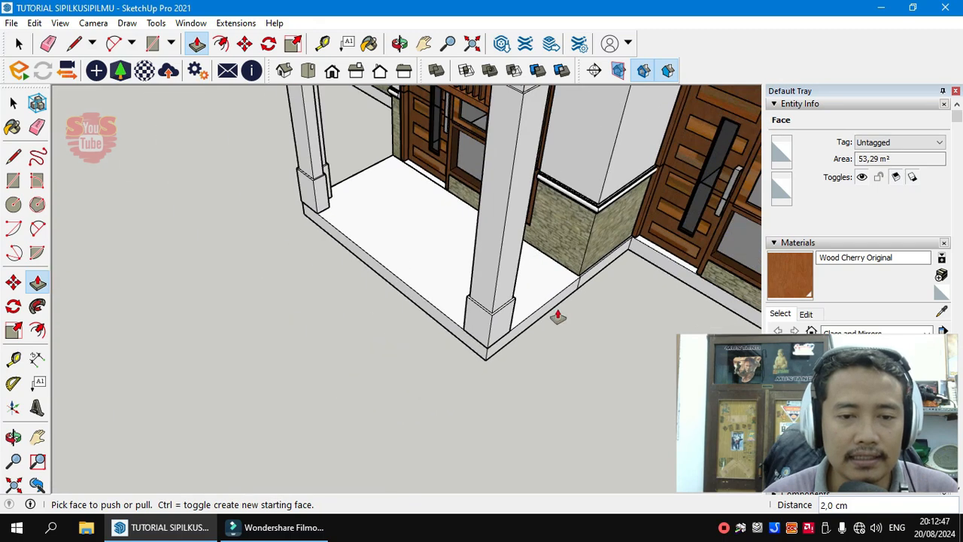
# - Push/Pull the porch slab's opposite side face 2 cm outward and bring the main slab face beside it flush
pyautogui.moveTo(556, 316); pyautogui.dragTo(715, 297, button='middle')
pyautogui.moveTo(305, 293); pyautogui.dragTo(391, 288, button='middle')
pyautogui.scroll(4, 391, 288)
pyautogui.scroll(1, 386, 337)
pyautogui.doubleClick(386, 336)
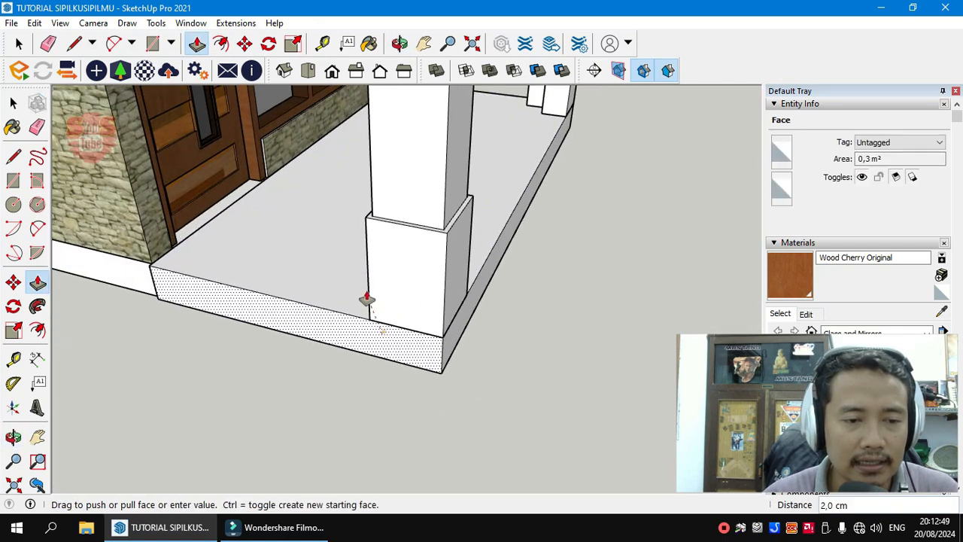
pyautogui.moveTo(226, 292); pyautogui.dragTo(366, 274, button='middle')
pyautogui.scroll(4, 554, 290)
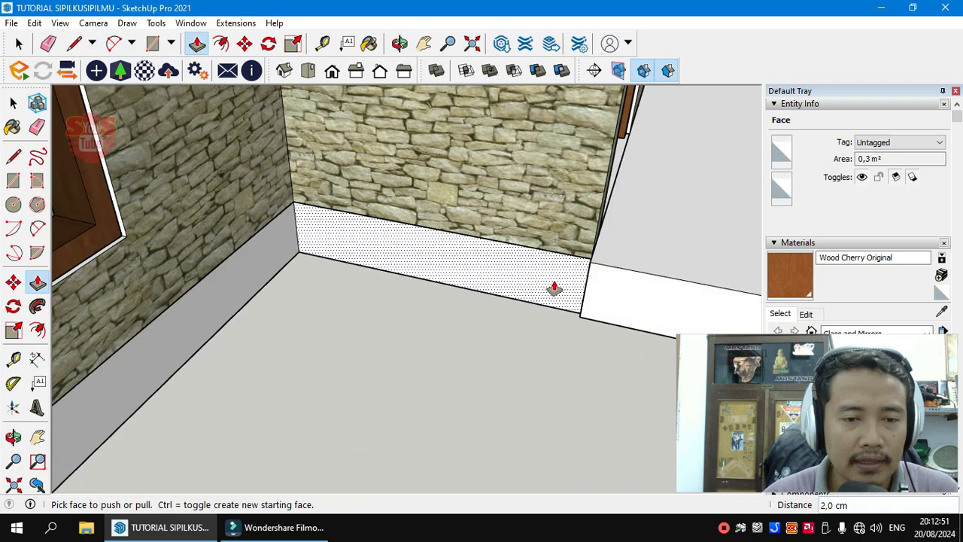
pyautogui.click(615, 267)
# - Push/Pull the front porch floor face downward to form a step below the main floor
pyautogui.scroll(-6, 389, 293)
pyautogui.moveTo(516, 321); pyautogui.dragTo(384, 333, button='middle')
pyautogui.moveTo(680, 248); pyautogui.dragTo(640, 340, button='middle')
pyautogui.scroll(4, 499, 308)
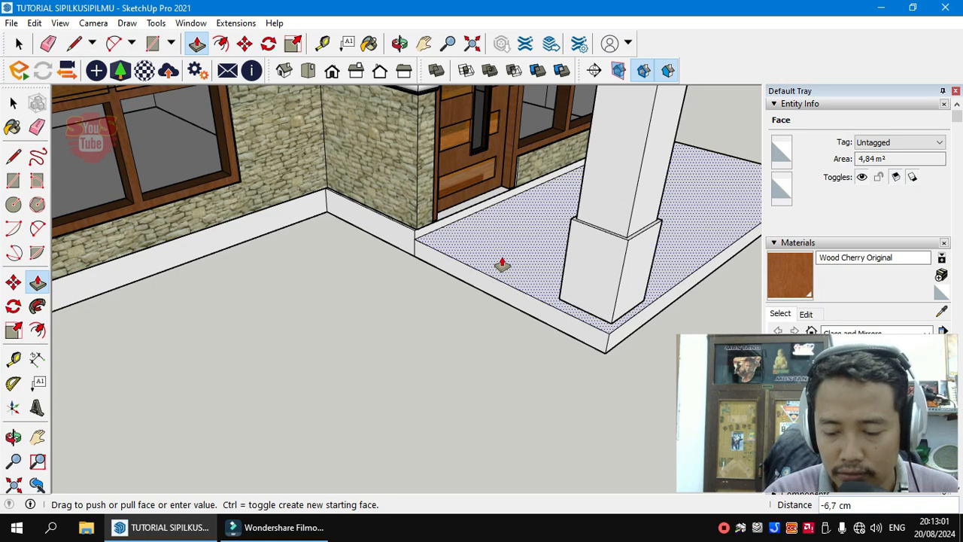
pyautogui.press('space')
# - Examine the step between the lowered porch floor and the main floor at the door, and the column bases
pyautogui.scroll(7, 497, 189)
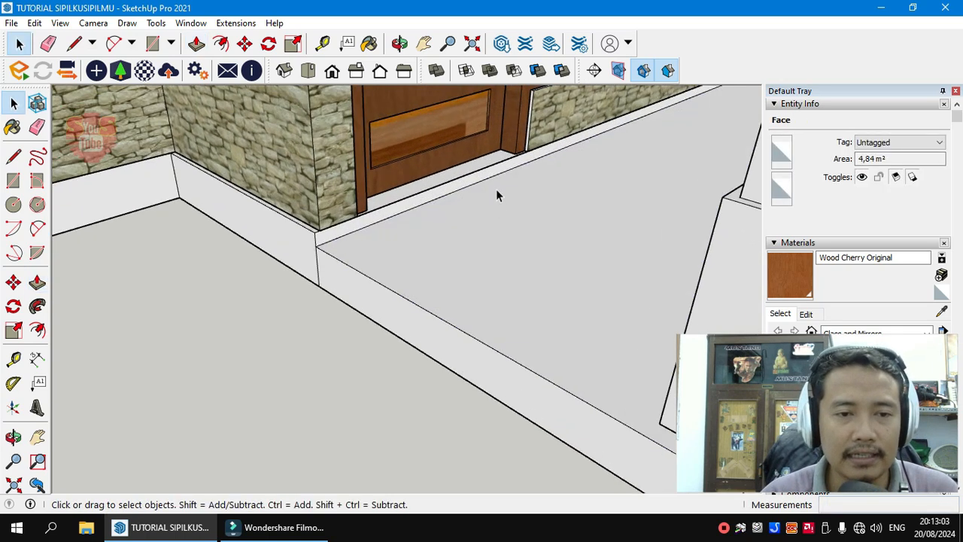
pyautogui.moveTo(493, 170); pyautogui.dragTo(299, 211, button='middle')
pyautogui.scroll(4, 374, 185)
pyautogui.scroll(3, 301, 211)
pyautogui.click(339, 193)
pyautogui.scroll(-3, 357, 233)
pyautogui.moveTo(415, 247); pyautogui.dragTo(386, 209, button='middle')
pyautogui.scroll(-4, 385, 208)
pyautogui.scroll(-4, 292, 199)
pyautogui.moveTo(369, 251); pyautogui.dragTo(464, 277, button='middle')
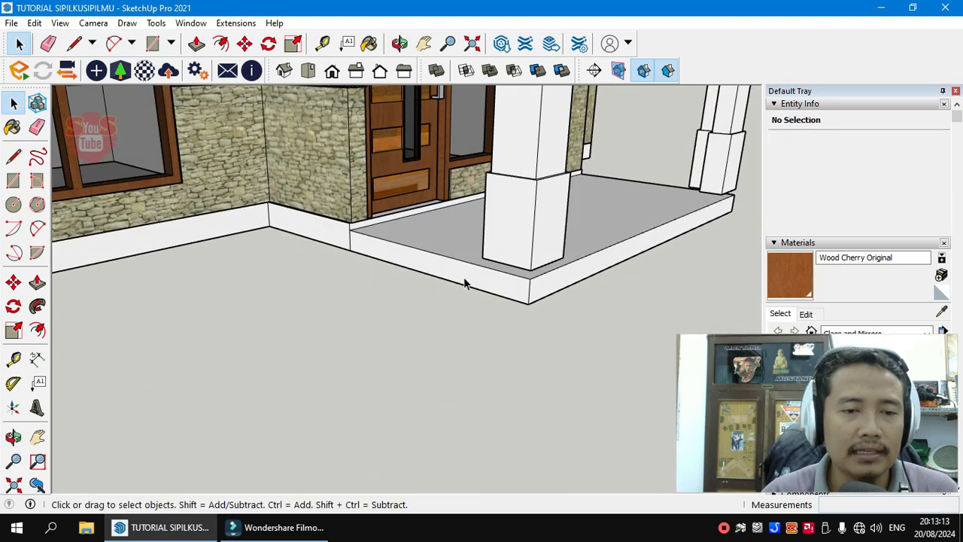
# - Push/Pull the porch column's underside 5 cm down inside its group to meet the lowered porch floor
pyautogui.scroll(4, 411, 304)
pyautogui.moveTo(411, 304)
pyautogui.mouseDown(button='middle')
pyautogui.moveTo(599, 261)
pyautogui.moveTo(501, 266)
pyautogui.moveTo(562, 198)
pyautogui.moveTo(577, 208)
pyautogui.moveTo(577, 175)
pyautogui.mouseUp(button='middle')
pyautogui.scroll(1, 579, 204)
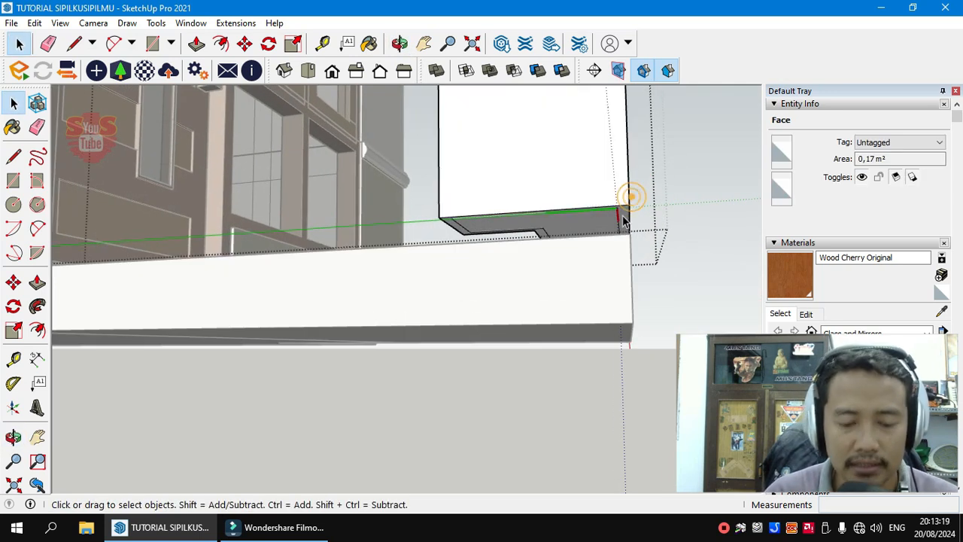
pyautogui.scroll(2, 603, 229)
pyautogui.press('p')
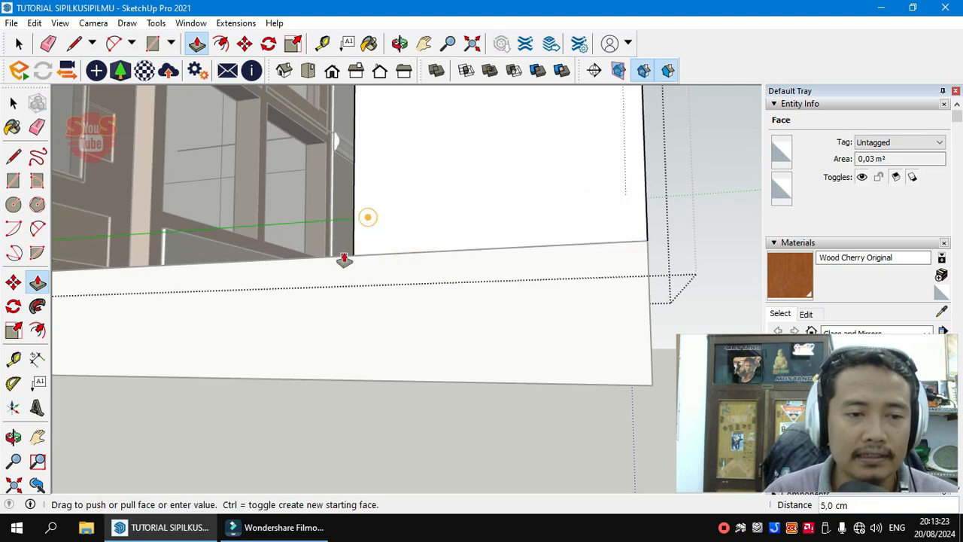
pyautogui.scroll(-2, 384, 294)
pyautogui.press('space')
pyautogui.moveTo(501, 299); pyautogui.dragTo(463, 354, button='middle')
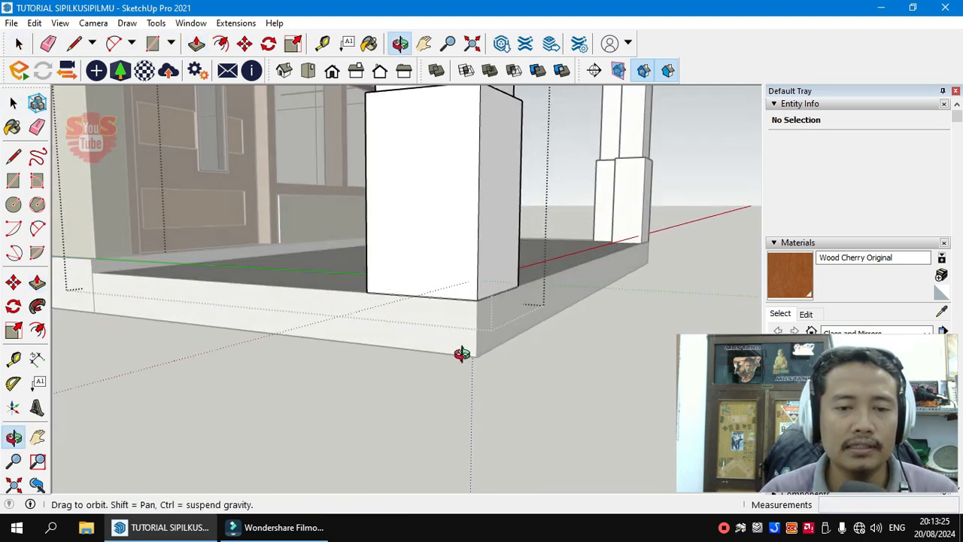
pyautogui.scroll(-1, 472, 354)
pyautogui.click(651, 219)
# - Select the stray small block standing apart from the house and delete it
pyautogui.scroll(4, 595, 272)
pyautogui.moveTo(660, 229); pyautogui.dragTo(486, 323, button='middle')
pyautogui.scroll(3, 486, 323)
pyautogui.scroll(-4, 529, 308)
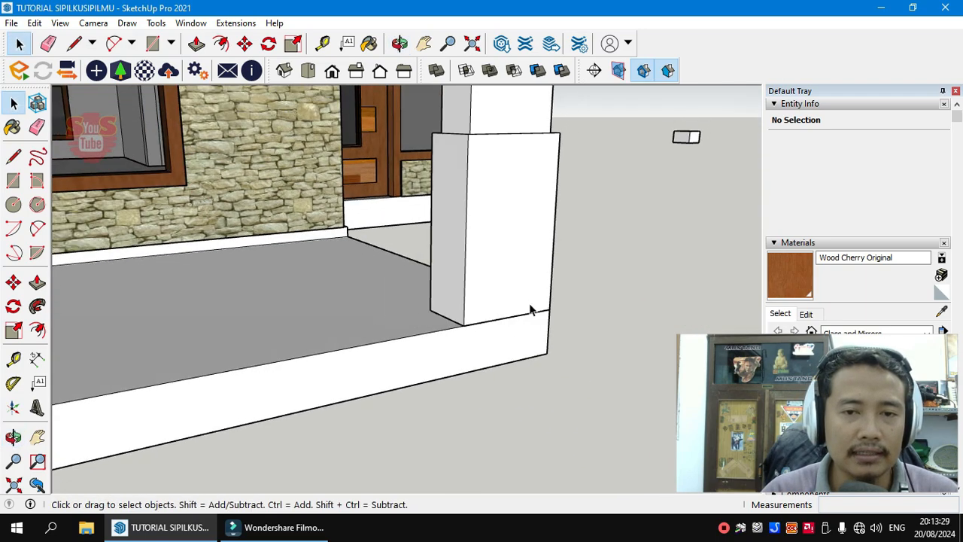
pyautogui.scroll(-6, 495, 309)
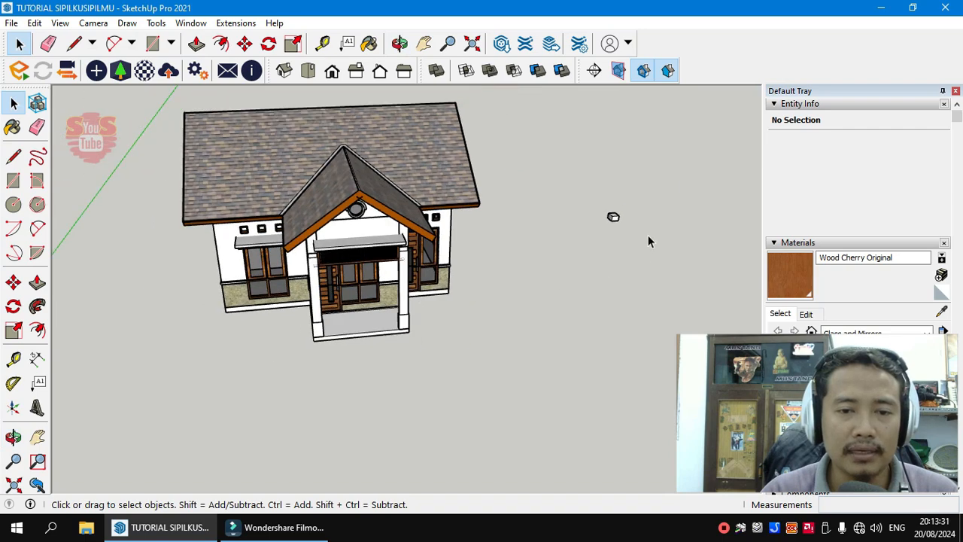
pyautogui.scroll(5, 602, 219)
pyautogui.scroll(1, 597, 211)
pyautogui.moveTo(570, 160); pyautogui.dragTo(716, 305)
pyautogui.press('Delete')
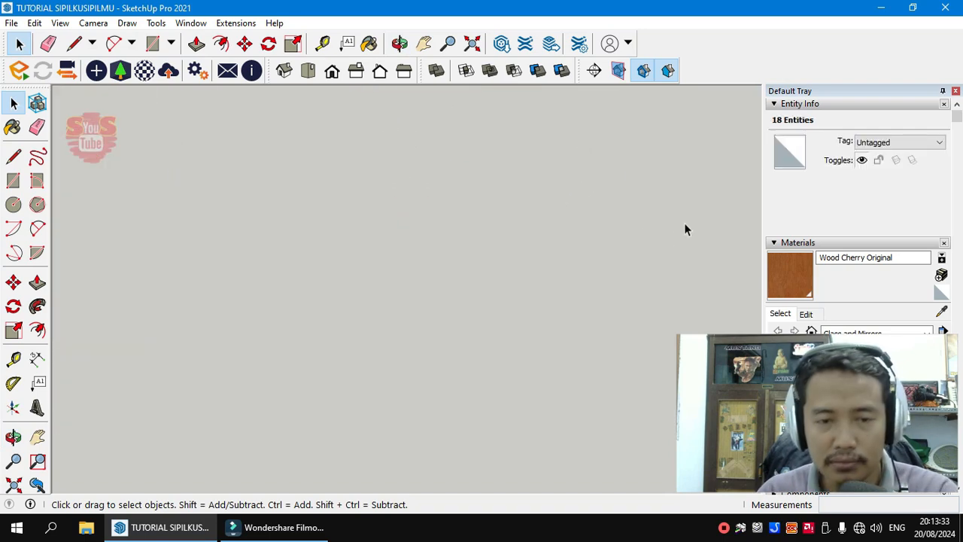
# - Erase the vertical edges dividing the main slab and porch slab side faces on both sides of the porch
pyautogui.scroll(-7, 677, 229)
pyautogui.moveTo(407, 316); pyautogui.dragTo(468, 244, button='middle')
pyautogui.scroll(4, 320, 406)
pyautogui.moveTo(321, 409); pyautogui.dragTo(311, 393, button='middle')
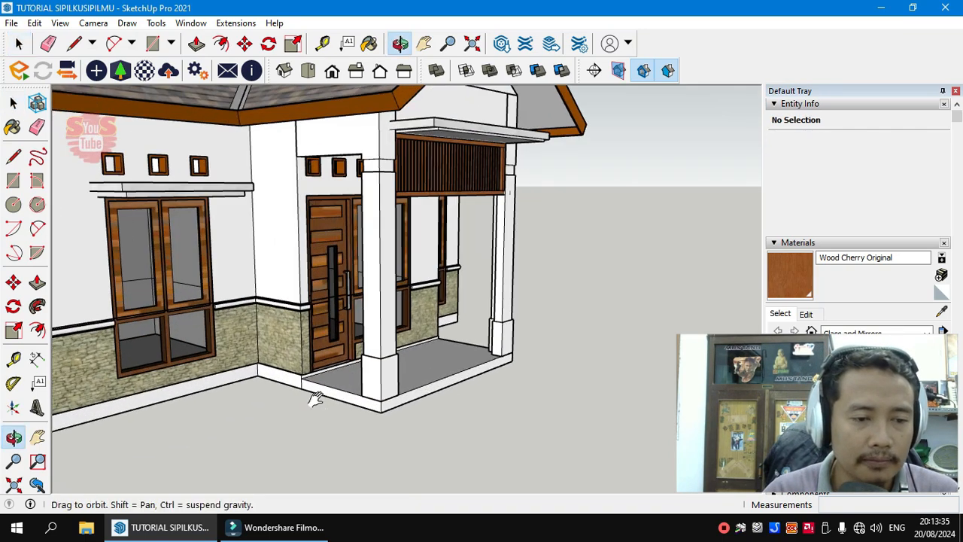
pyautogui.scroll(5, 518, 331)
pyautogui.moveTo(482, 330); pyautogui.dragTo(514, 340, button='middle')
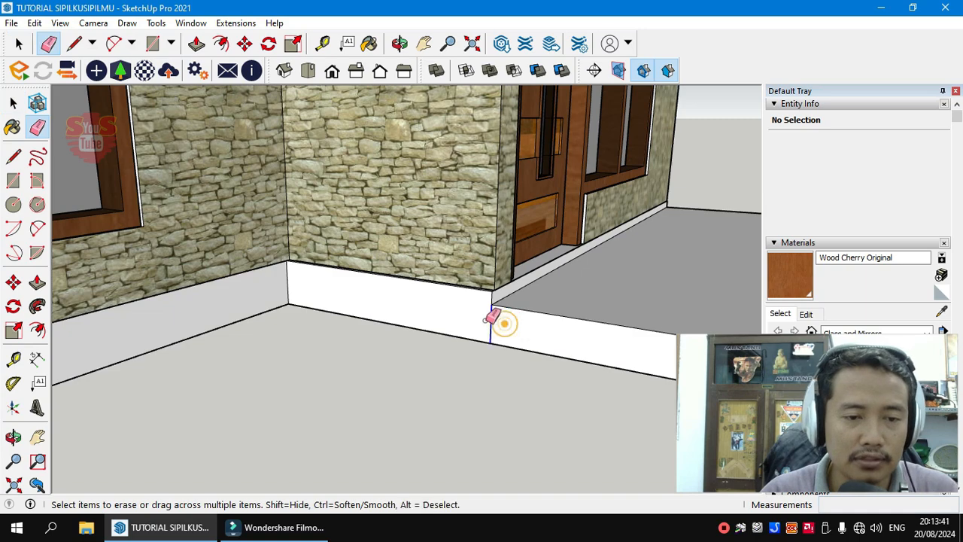
pyautogui.scroll(-5, 380, 310)
pyautogui.moveTo(555, 311); pyautogui.dragTo(323, 329, button='middle')
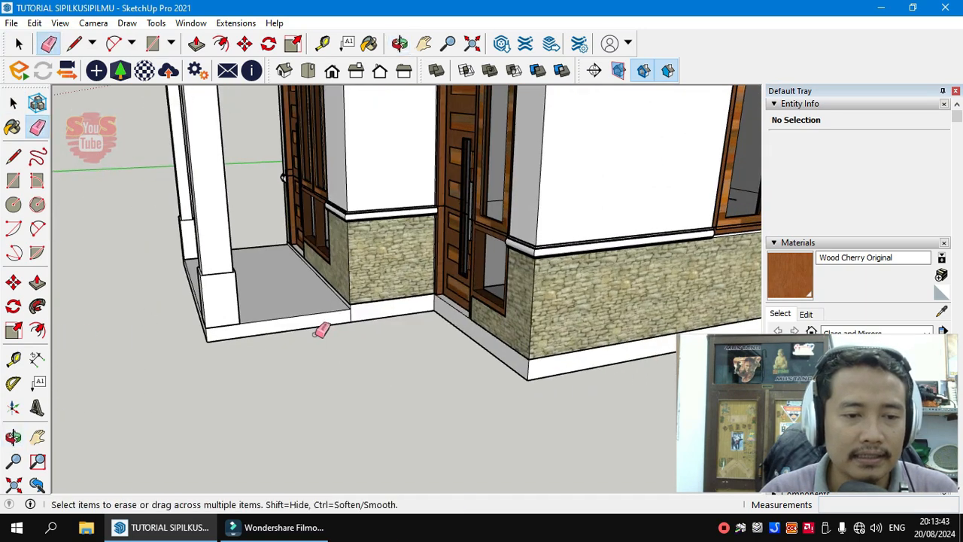
pyautogui.scroll(5, 358, 310)
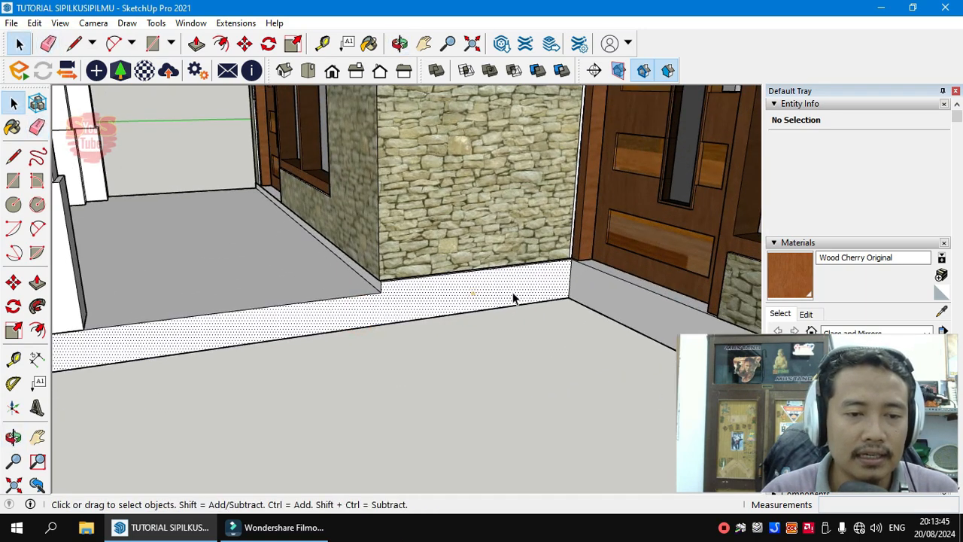
# - Push/Pull the merged side face of the porch and main slab outward 3 cm beyond the column base
pyautogui.scroll(-5, 579, 344)
pyautogui.moveTo(576, 344); pyautogui.dragTo(411, 351, button='middle')
pyautogui.scroll(5, 411, 351)
pyautogui.moveTo(344, 361); pyautogui.dragTo(438, 399, button='middle')
pyautogui.scroll(3, 438, 399)
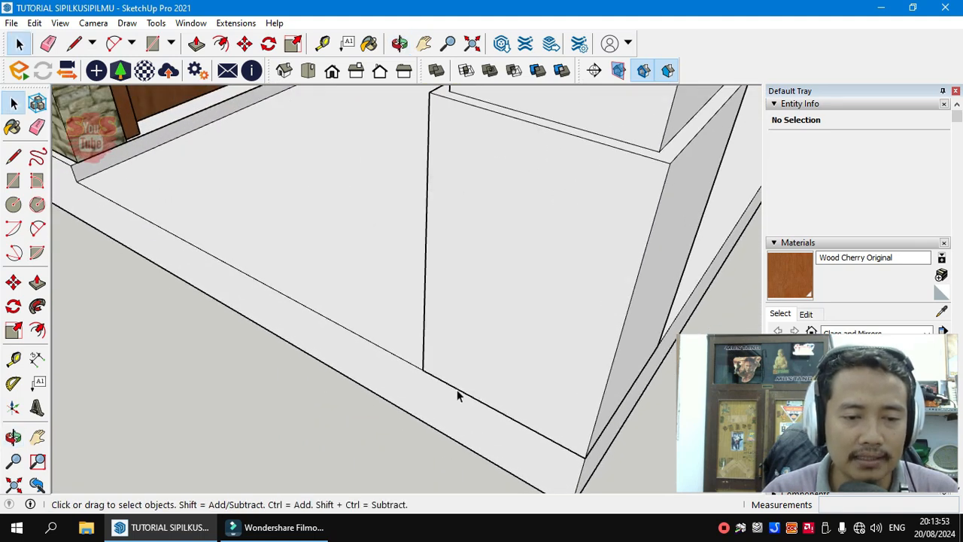
pyautogui.press('p')
pyautogui.scroll(2, 479, 423)
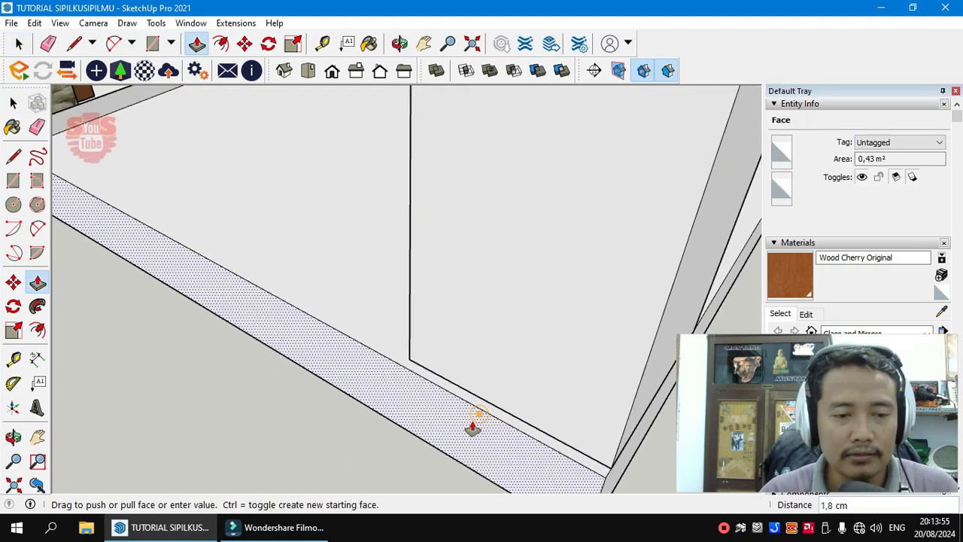
pyautogui.press('Return')
pyautogui.scroll(-3, 351, 355)
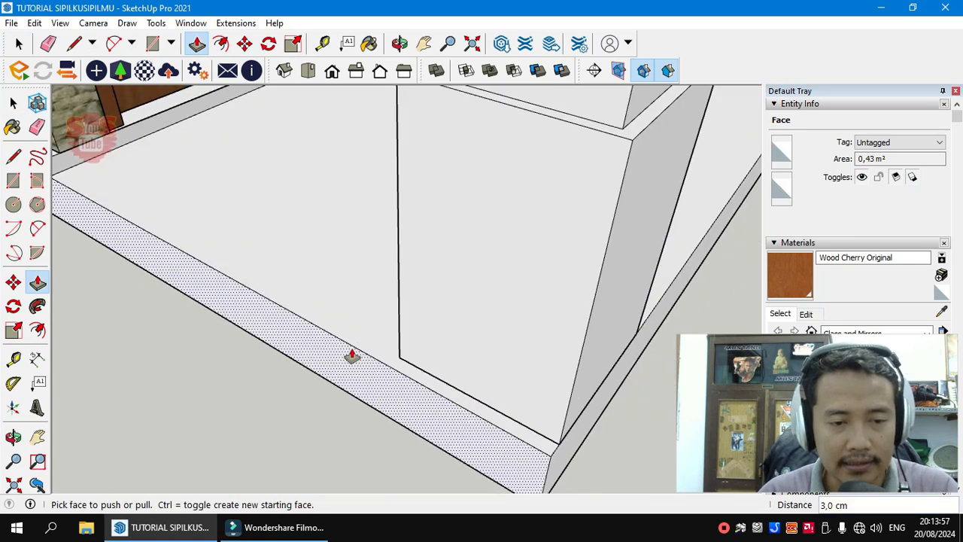
# - Push/Pull the porch slab's front face outward 3 cm and extend its opposite side face to match
pyautogui.moveTo(350, 355); pyautogui.dragTo(530, 408, button='middle')
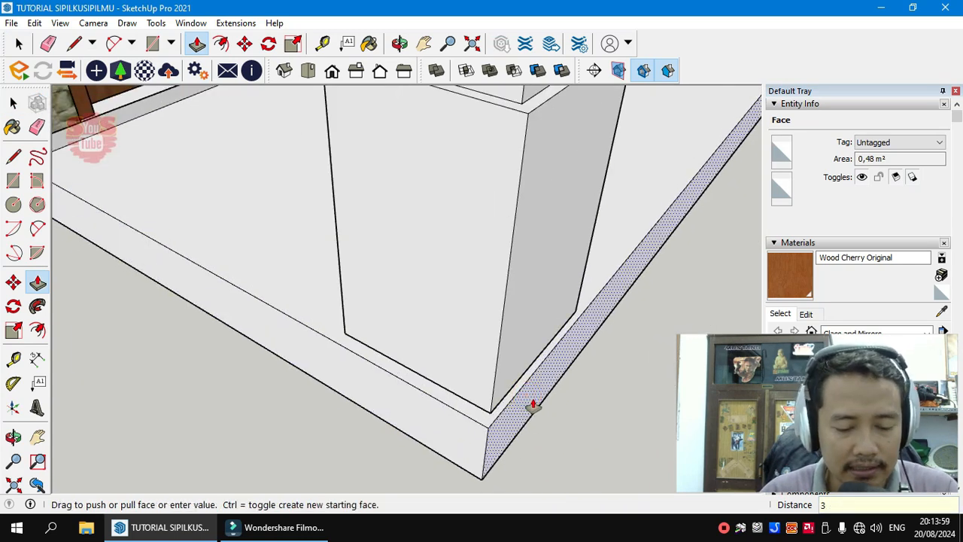
pyautogui.scroll(-4, 346, 392)
pyautogui.moveTo(602, 219); pyautogui.dragTo(452, 360, button='middle')
pyautogui.scroll(4, 447, 356)
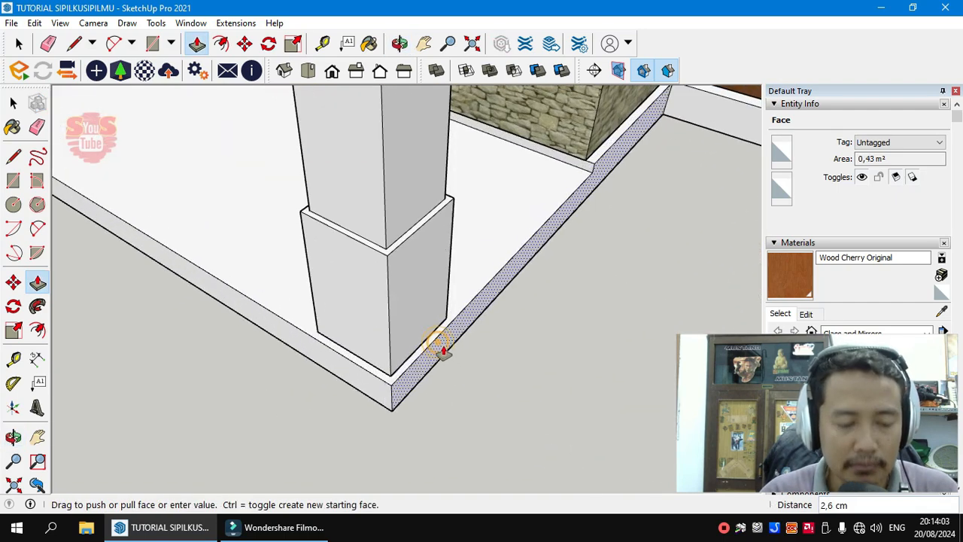
pyautogui.press('Return')
# - Inspect the widened slab edge around the porch and along the stone wall below the front window
pyautogui.moveTo(394, 350); pyautogui.dragTo(574, 286, button='middle')
pyautogui.scroll(5, 547, 201)
pyautogui.scroll(-5, 491, 245)
pyautogui.press('space')
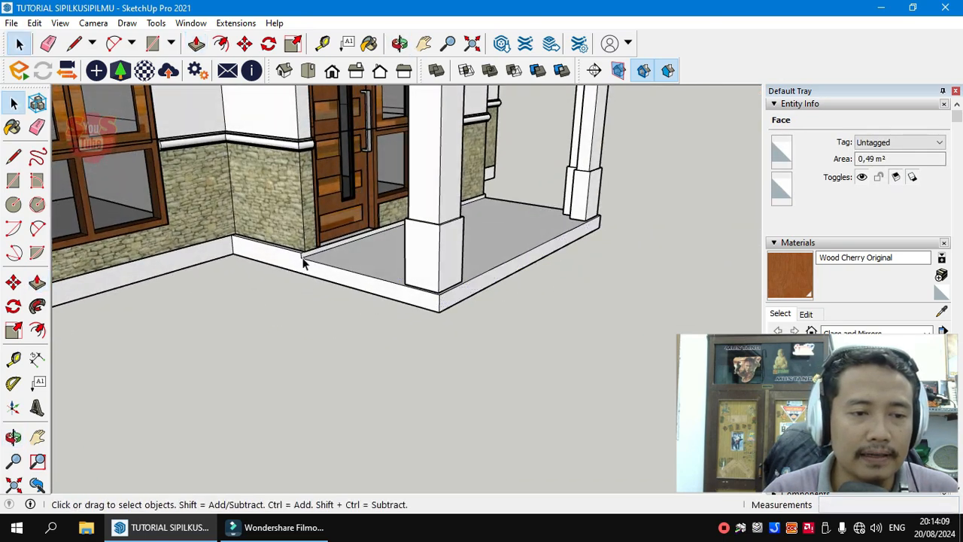
pyautogui.scroll(5, 312, 273)
pyautogui.scroll(-2, 538, 246)
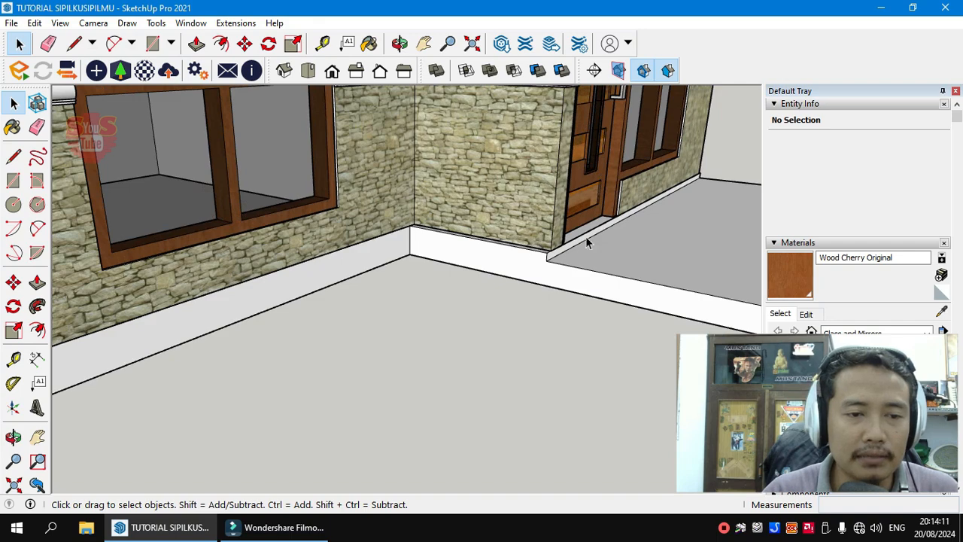
pyautogui.scroll(-3, 588, 242)
pyautogui.scroll(3, 244, 336)
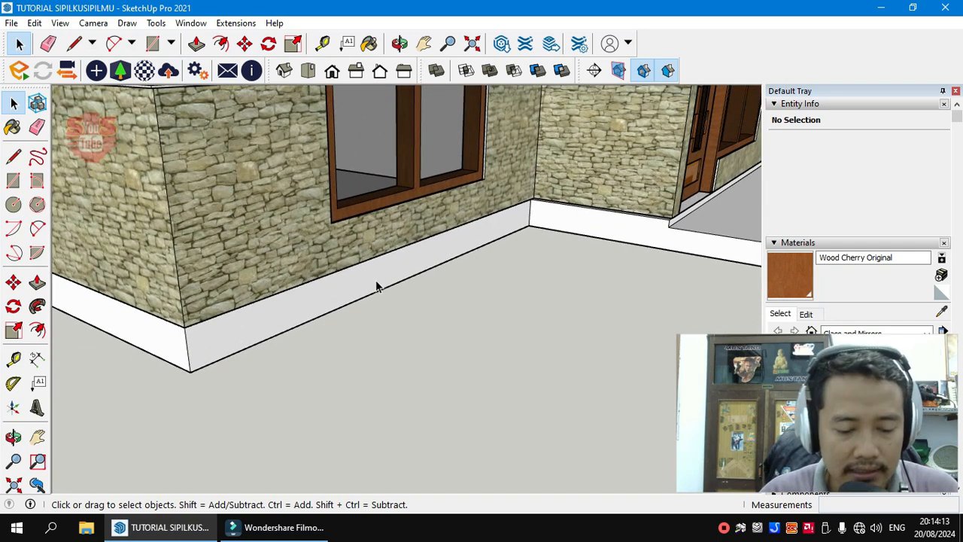
# - Measure the width of the slab ledge projecting from the stone wall at the inner corner
pyautogui.scroll(3, 489, 229)
pyautogui.click(504, 220)
pyautogui.press('space')
pyautogui.moveTo(534, 219); pyautogui.dragTo(510, 290, button='middle')
pyautogui.scroll(3, 585, 305)
pyautogui.keyDown('shift'); pyautogui.moveTo(585, 305); pyautogui.dragTo(517, 280, button='middle'); pyautogui.keyUp('shift')
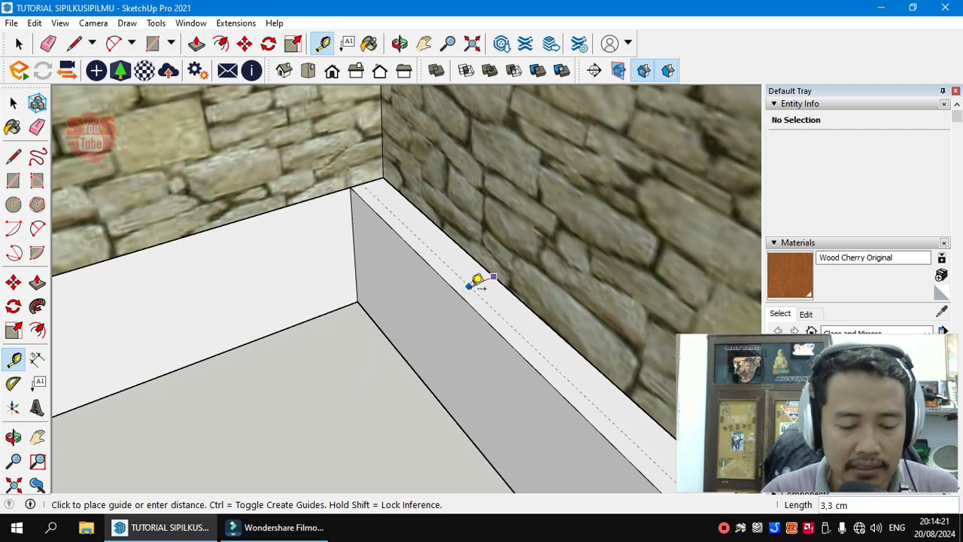
# - Push/Pull the main slab's face below the front window outward and extend the adjoining long side face to match
pyautogui.press('p')
pyautogui.moveTo(478, 280); pyautogui.dragTo(460, 299, button='middle')
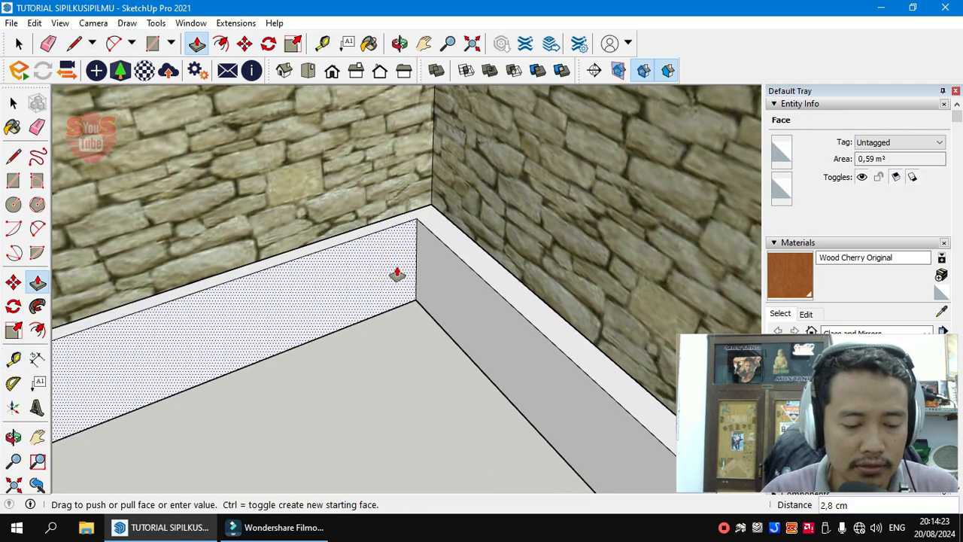
pyautogui.scroll(-6, 541, 245)
pyautogui.moveTo(396, 334); pyautogui.dragTo(546, 309, button='middle')
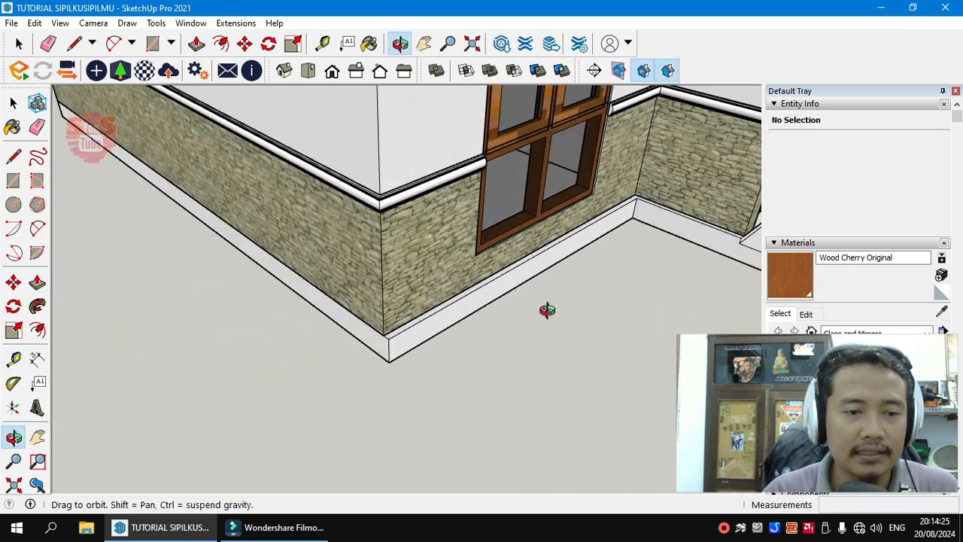
pyautogui.scroll(2, 358, 332)
pyautogui.doubleClick(371, 321)
pyautogui.scroll(-5, 587, 339)
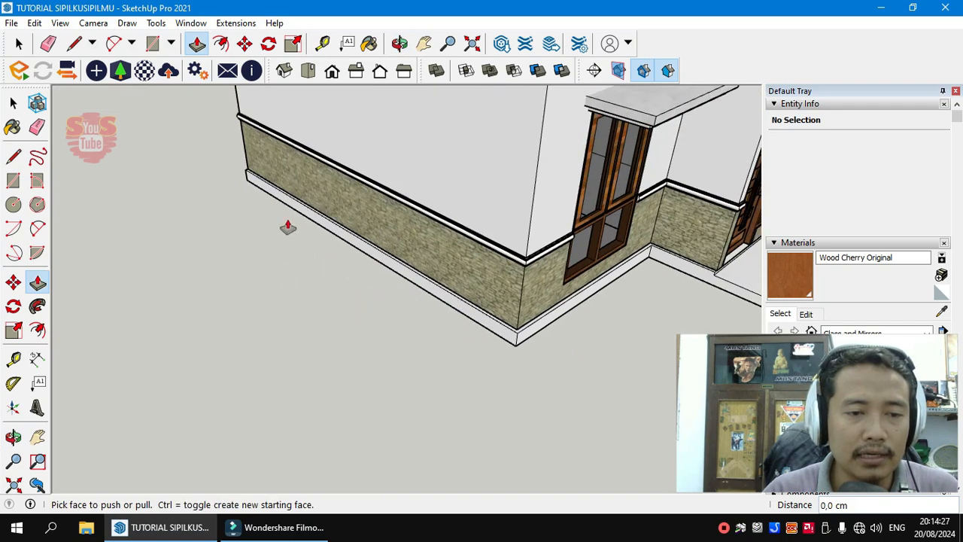
# - Push/Pull the main slab's front face and adjoining long side face outward at the opposite end of the house to match
pyautogui.moveTo(288, 226); pyautogui.dragTo(613, 260, button='middle')
pyautogui.scroll(2, 165, 328)
pyautogui.scroll(-5, 319, 303)
pyautogui.moveTo(481, 312); pyautogui.dragTo(519, 313, button='middle')
pyautogui.scroll(3, 519, 313)
pyautogui.scroll(-4, 279, 419)
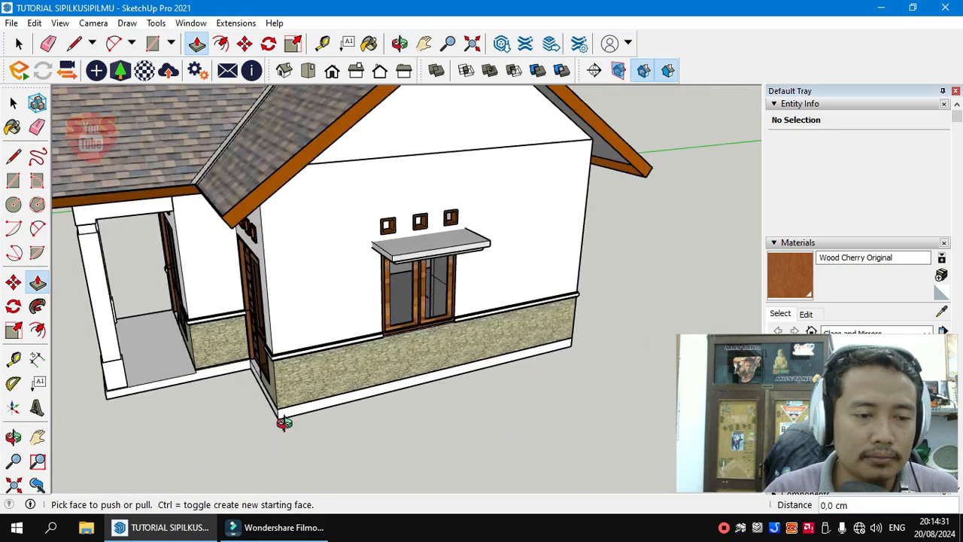
pyautogui.scroll(6, 318, 413)
pyautogui.scroll(1, 330, 422)
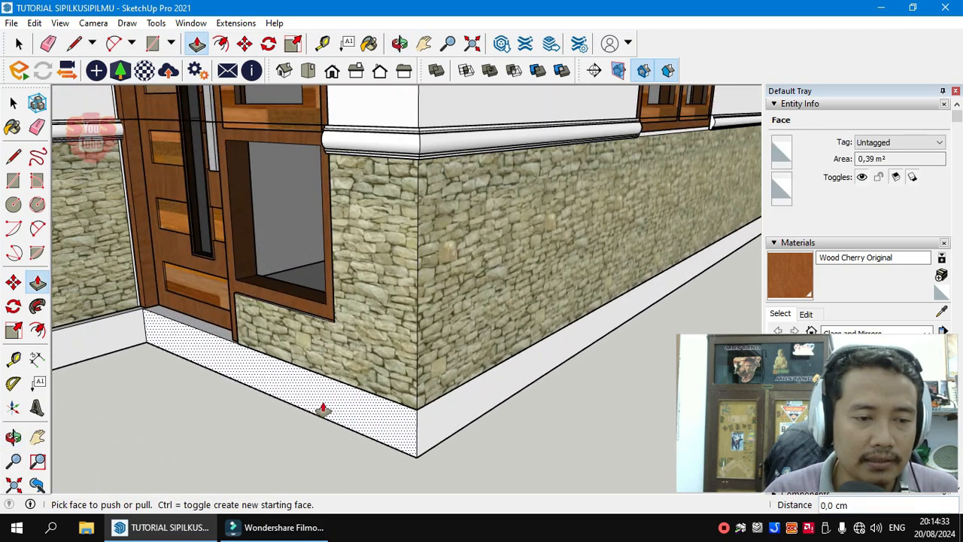
pyautogui.scroll(-3, 213, 405)
pyautogui.scroll(1, 409, 428)
pyautogui.doubleClick(380, 389)
pyautogui.scroll(-5, 243, 434)
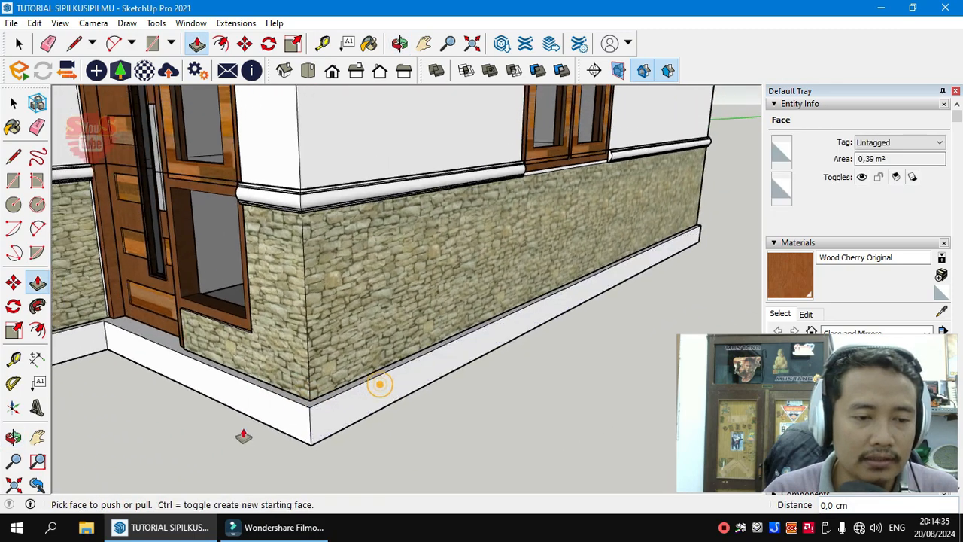
# - Push/Pull the porch slab's top face down 5 cm
pyautogui.moveTo(577, 348); pyautogui.dragTo(344, 355, button='middle')
pyautogui.scroll(4, 478, 359)
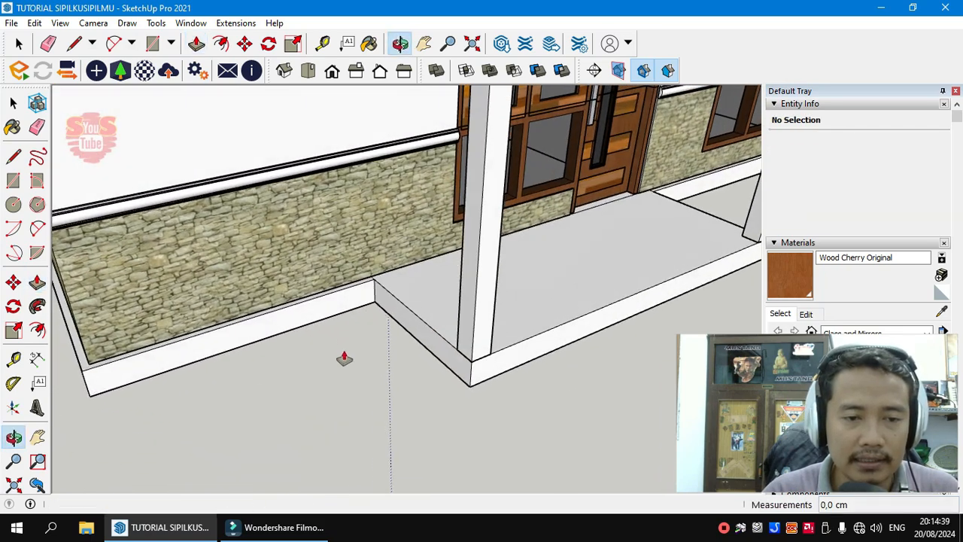
pyautogui.scroll(4, 452, 359)
pyautogui.moveTo(458, 364); pyautogui.dragTo(325, 369, button='middle')
pyautogui.scroll(-4, 500, 378)
pyautogui.scroll(5, 324, 370)
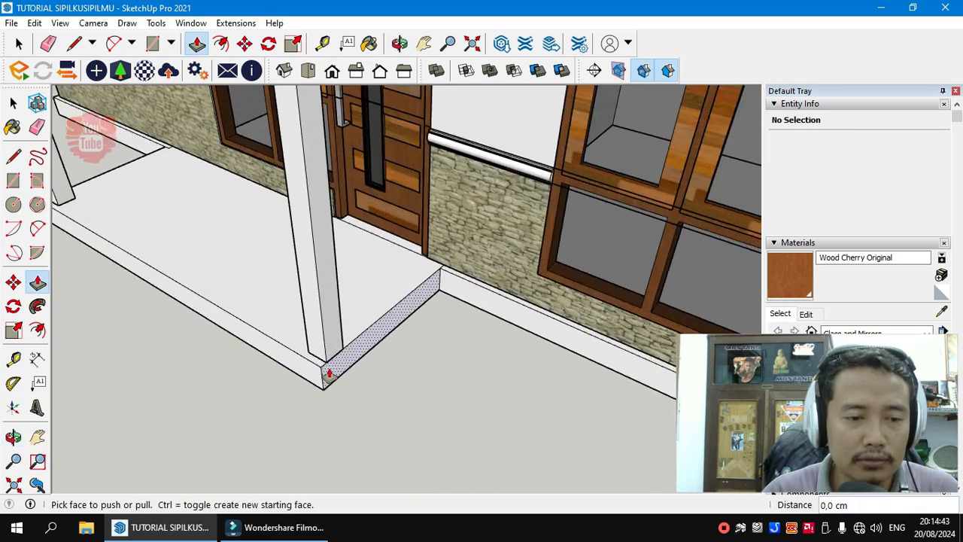
pyautogui.scroll(-4, 572, 295)
pyautogui.press('space')
pyautogui.moveTo(465, 331); pyautogui.dragTo(627, 278, button='middle')
pyautogui.scroll(4, 425, 322)
pyautogui.press('p')
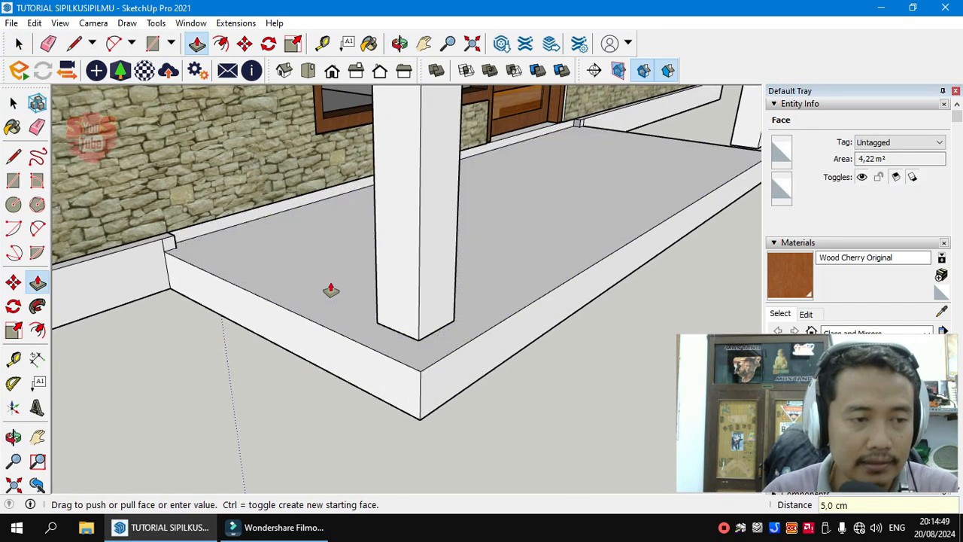
# - Push/Pull the small leftover notch at the porch floor's inner corner 5 cm and erase its stray edges
pyautogui.scroll(-3, 351, 317)
pyautogui.moveTo(366, 319); pyautogui.dragTo(331, 213, button='middle')
pyautogui.scroll(6, 211, 239)
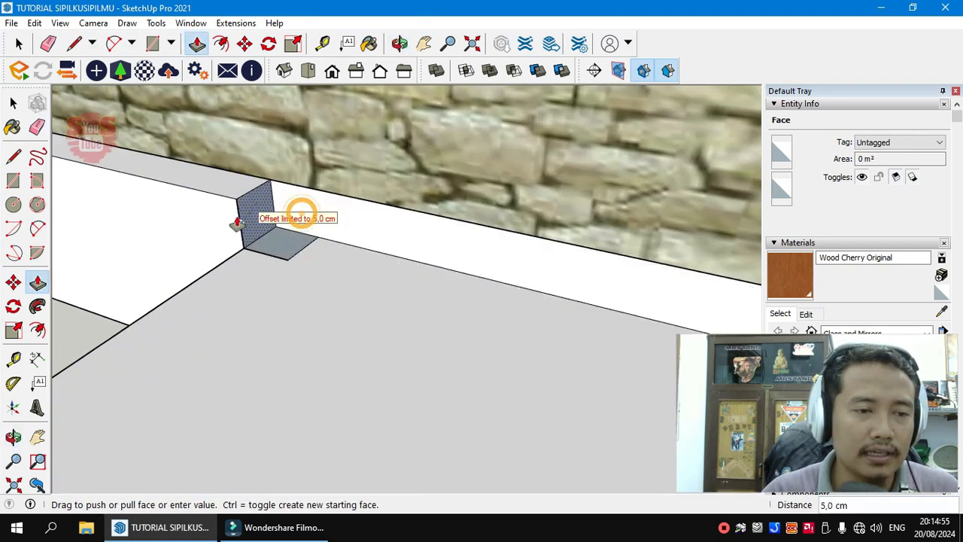
pyautogui.scroll(2, 244, 243)
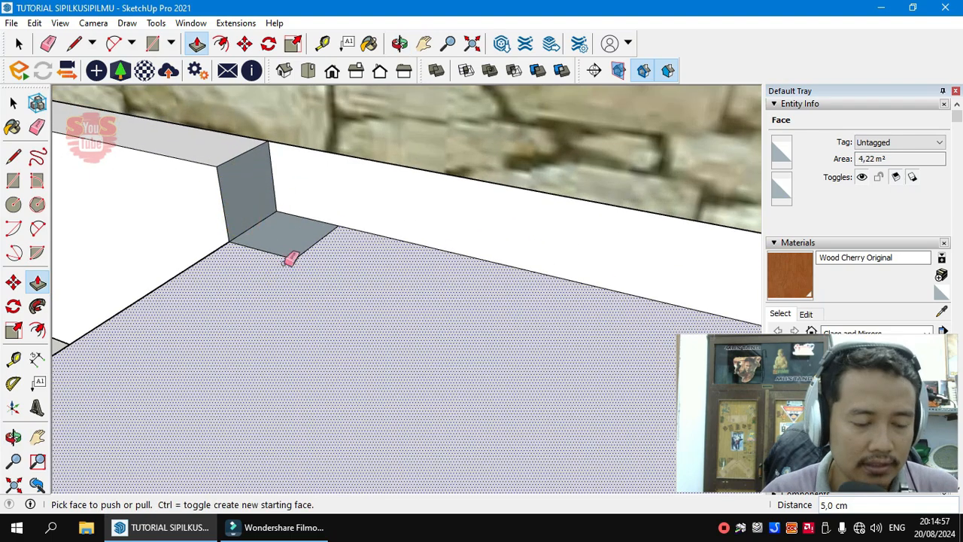
pyautogui.press('e')
pyautogui.scroll(-4, 340, 180)
pyautogui.moveTo(320, 213); pyautogui.dragTo(483, 201, button='middle')
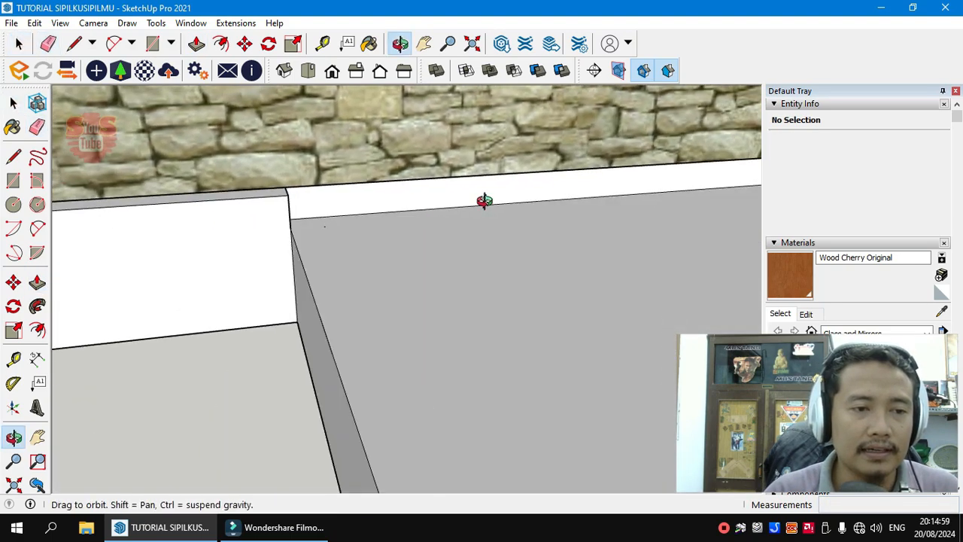
# - Push/Pull the notch at the porch floor's other inner corner, beyond the front door, 5 cm and erase its leftover edges
pyautogui.press('space')
pyautogui.scroll(-6, 241, 247)
pyautogui.moveTo(290, 252); pyautogui.dragTo(353, 260, button='middle')
pyautogui.scroll(-3, 221, 256)
pyautogui.moveTo(520, 253); pyautogui.dragTo(466, 244, button='middle')
pyautogui.scroll(4, 466, 244)
pyautogui.moveTo(379, 242); pyautogui.dragTo(437, 220, button='middle')
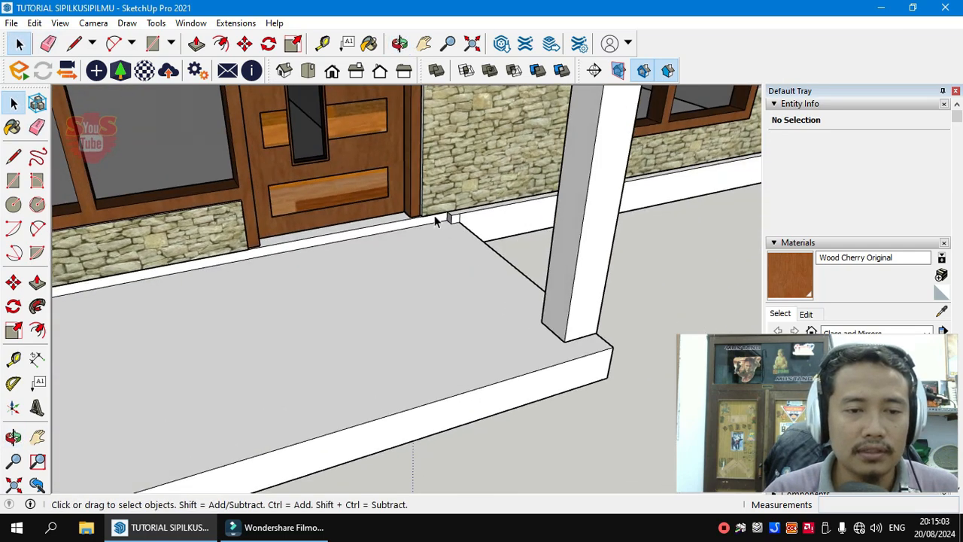
pyautogui.scroll(6, 460, 230)
pyautogui.scroll(2, 478, 234)
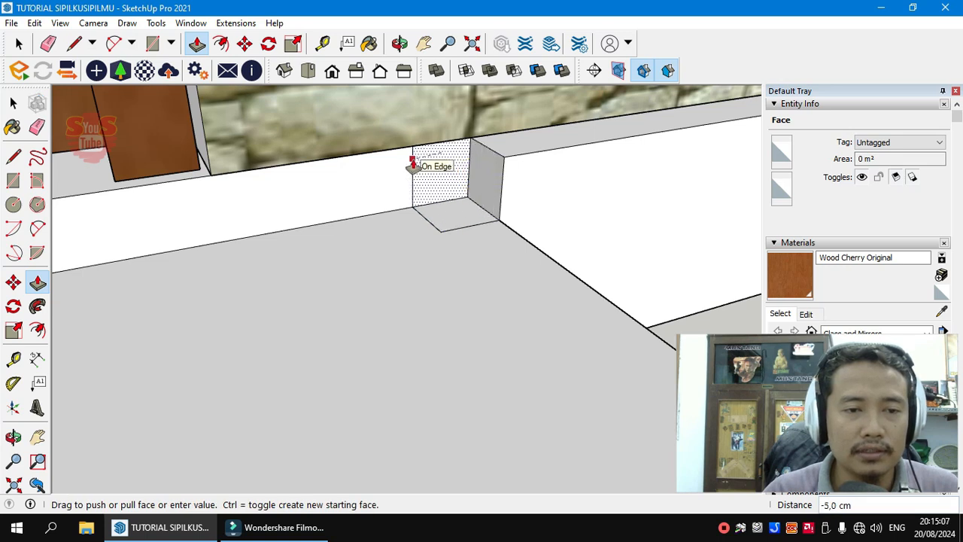
pyautogui.moveTo(423, 168); pyautogui.dragTo(637, 216, button='middle')
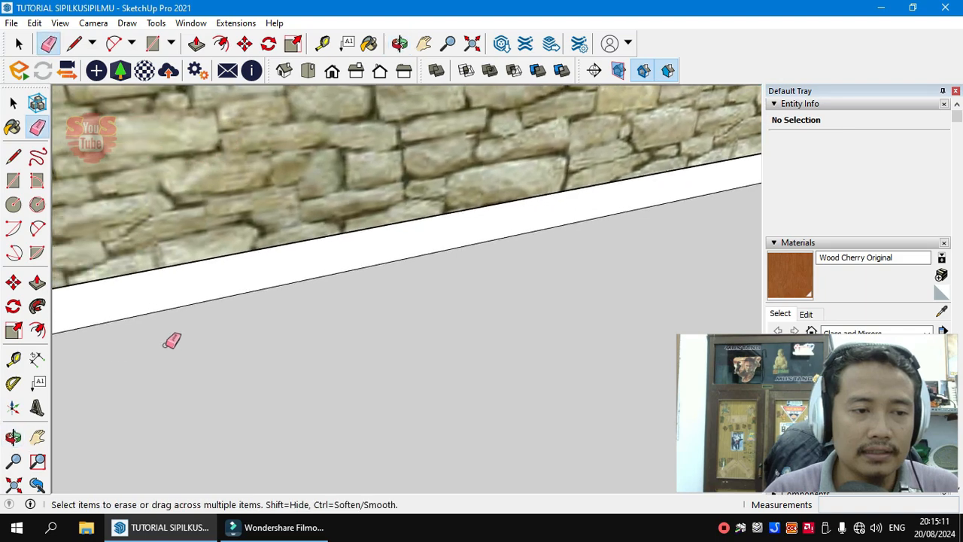
# - Open the corner porch column for editing and Push/Pull its bottom face down to the lowered porch floor
pyautogui.moveTo(557, 267)
pyautogui.mouseDown(button='middle')
pyautogui.moveTo(209, 366)
pyautogui.moveTo(299, 311)
pyautogui.moveTo(200, 284)
pyautogui.moveTo(164, 233)
pyautogui.moveTo(243, 228)
pyautogui.moveTo(365, 299)
pyautogui.moveTo(421, 305)
pyautogui.mouseUp(button='middle')
pyautogui.moveTo(328, 259); pyautogui.dragTo(428, 303, button='middle')
pyautogui.moveTo(504, 296); pyautogui.dragTo(369, 331, button='middle')
pyautogui.moveTo(708, 229)
pyautogui.mouseDown(button='middle')
pyautogui.moveTo(555, 237)
pyautogui.moveTo(477, 286)
pyautogui.mouseUp(button='middle')
pyautogui.press('space')
pyautogui.scroll(4, 389, 286)
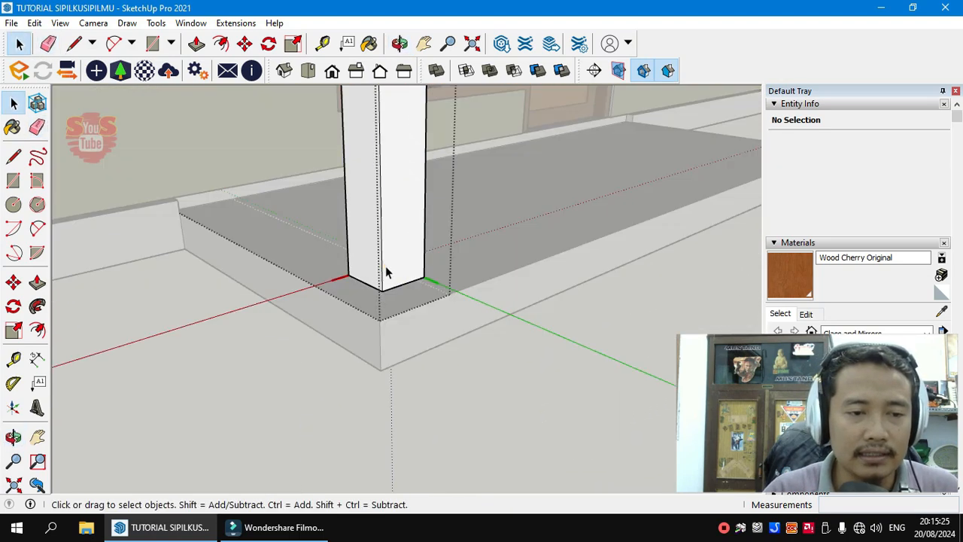
pyautogui.moveTo(386, 272); pyautogui.dragTo(385, 264, button='middle')
pyautogui.scroll(3, 449, 210)
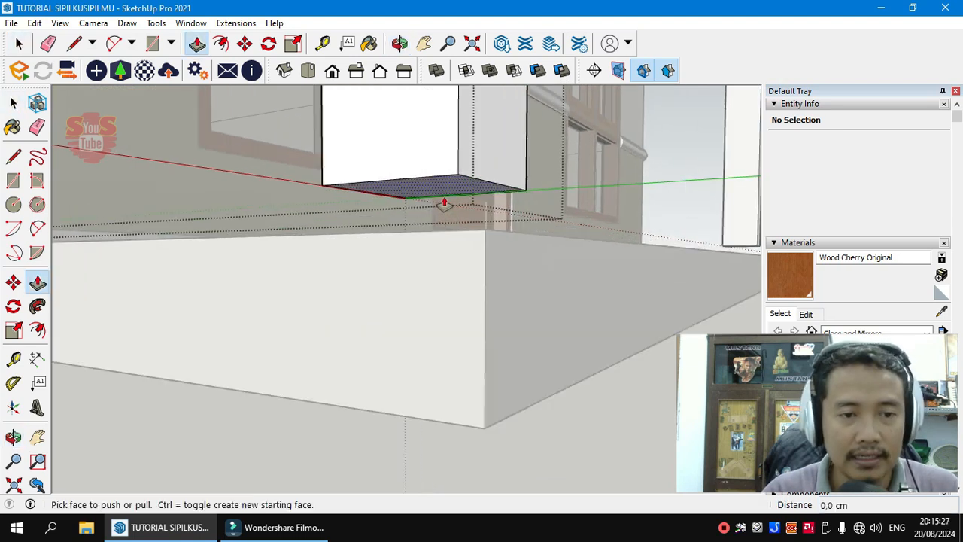
pyautogui.scroll(-2, 444, 206)
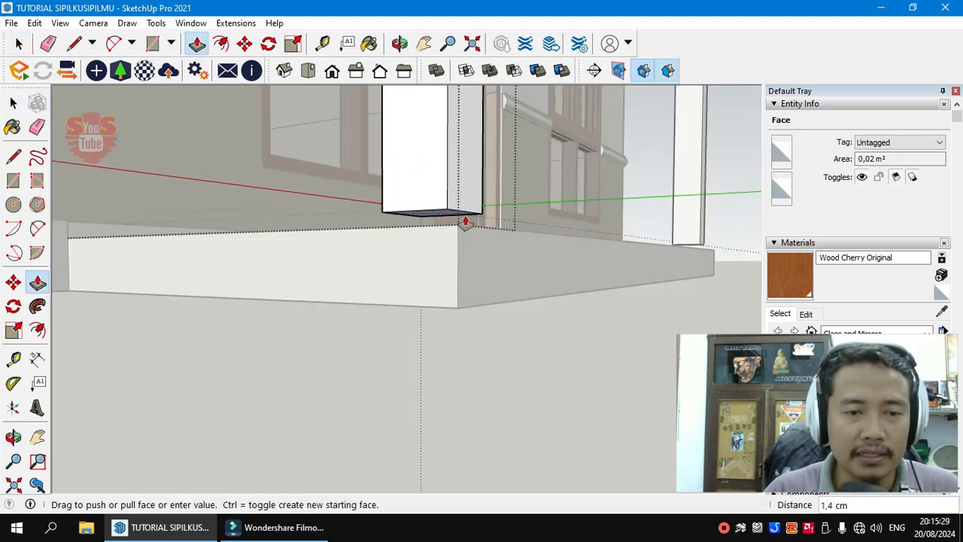
pyautogui.press('Escape')
pyautogui.scroll(-10, 354, 333)
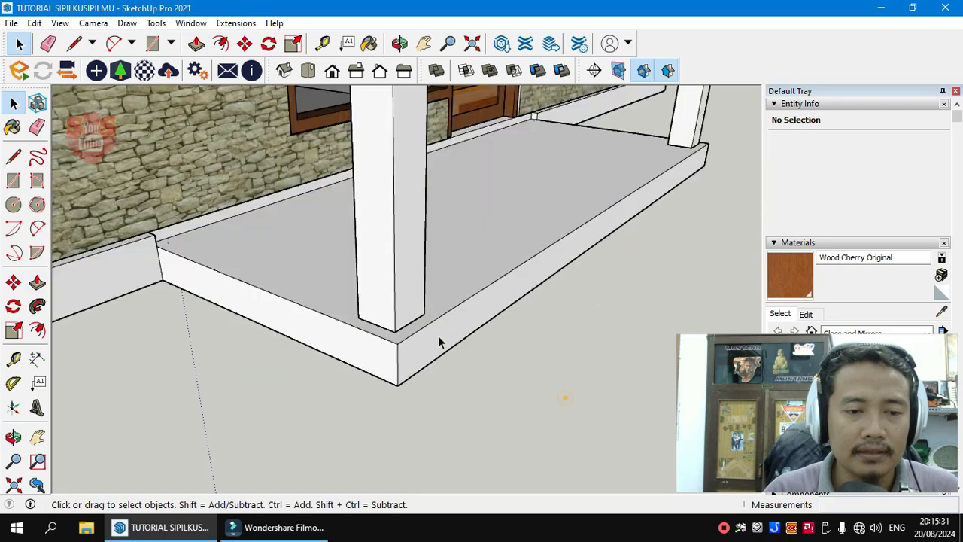
# - Inspect the porch columns, lowered floor and slab edges from several sides of the house
pyautogui.moveTo(459, 336); pyautogui.dragTo(454, 301, button='middle')
pyautogui.scroll(3, 527, 316)
pyautogui.moveTo(574, 328); pyautogui.dragTo(489, 324, button='middle')
pyautogui.scroll(-3, 449, 336)
pyautogui.moveTo(426, 367); pyautogui.dragTo(382, 323, button='middle')
pyautogui.moveTo(575, 331); pyautogui.dragTo(260, 320, button='middle')
pyautogui.moveTo(567, 305); pyautogui.dragTo(758, 288, button='middle')
pyautogui.scroll(4, 432, 303)
pyautogui.moveTo(432, 303); pyautogui.dragTo(576, 339, button='middle')
pyautogui.moveTo(869, 393); pyautogui.dragTo(876, 97)
pyautogui.moveTo(637, 319); pyautogui.dragTo(481, 331, button='middle')
pyautogui.moveTo(684, 188); pyautogui.dragTo(719, 172)
# - Show the Tile material collection and browse to its last swatches
pyautogui.click(850, 334)
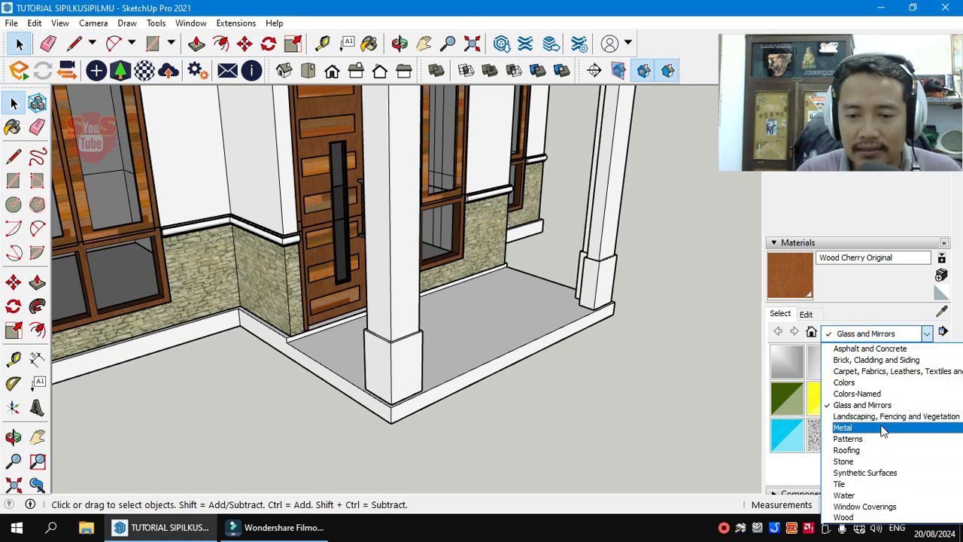
pyautogui.scroll(1, 886, 425)
pyautogui.scroll(-1, 885, 427)
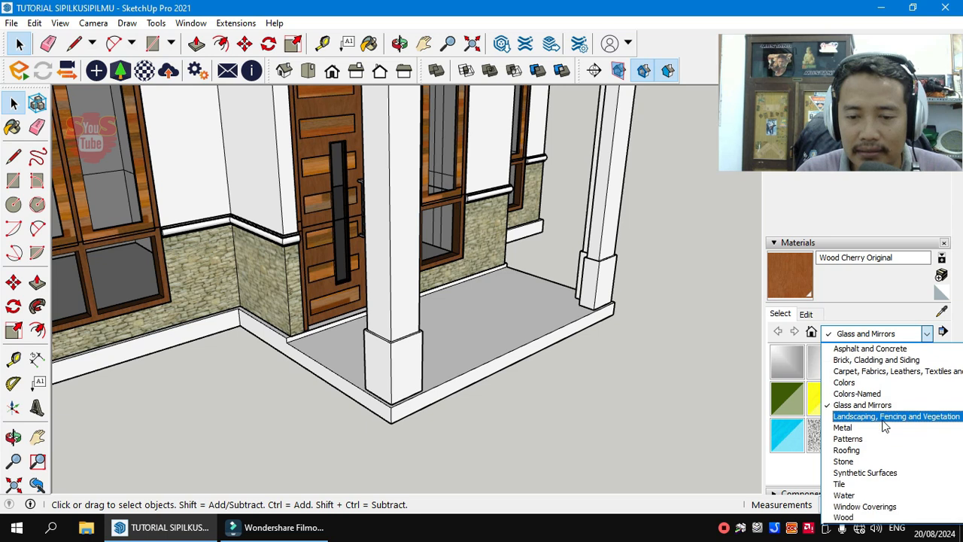
pyautogui.click(865, 486)
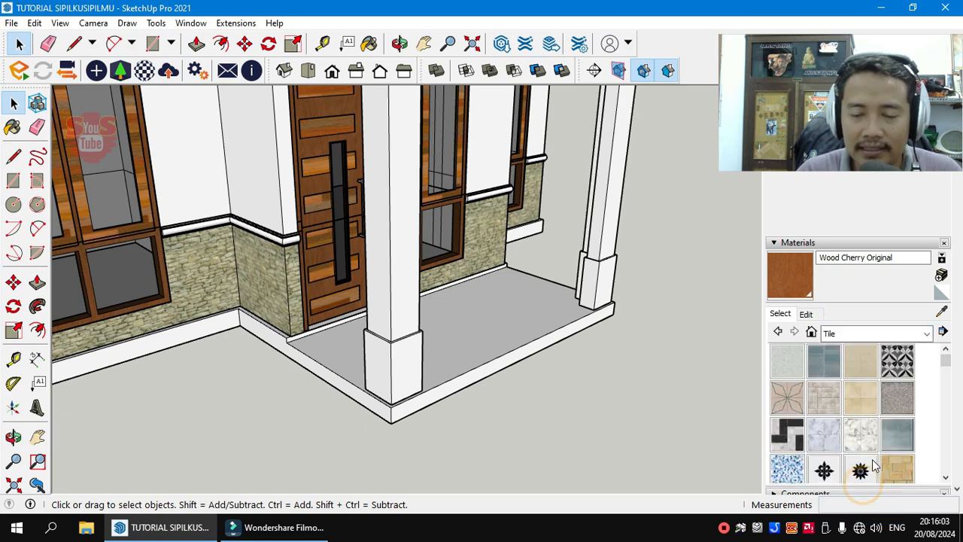
pyautogui.scroll(-10, 891, 444)
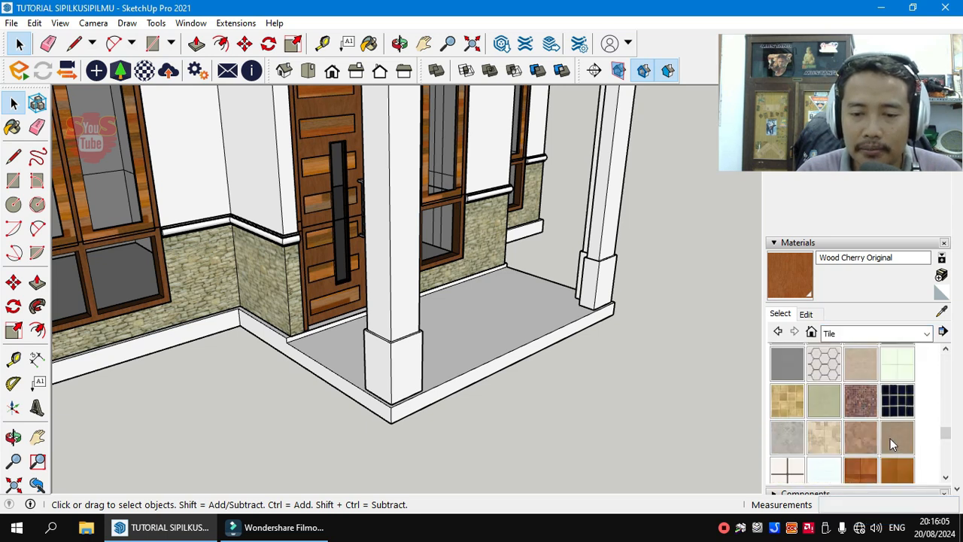
pyautogui.scroll(3, 890, 440)
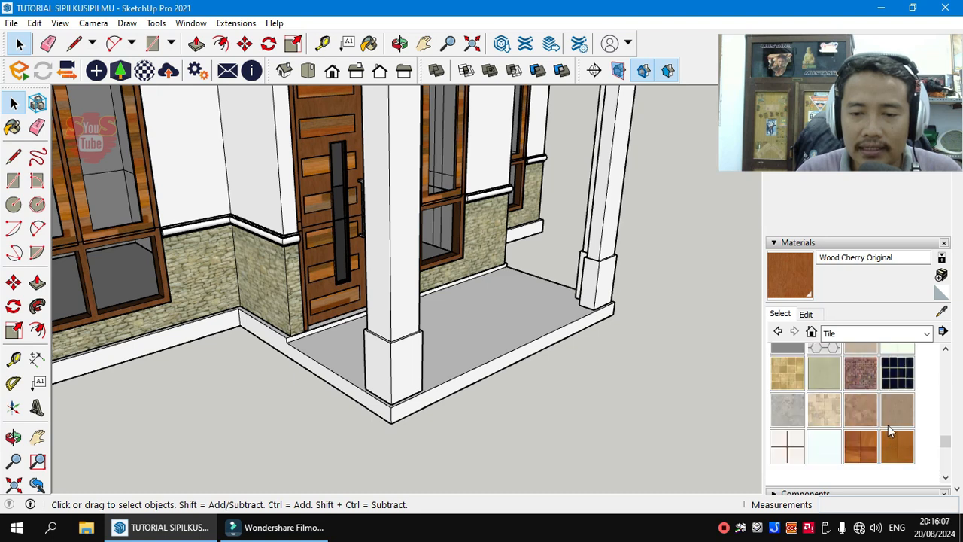
pyautogui.scroll(2, 881, 434)
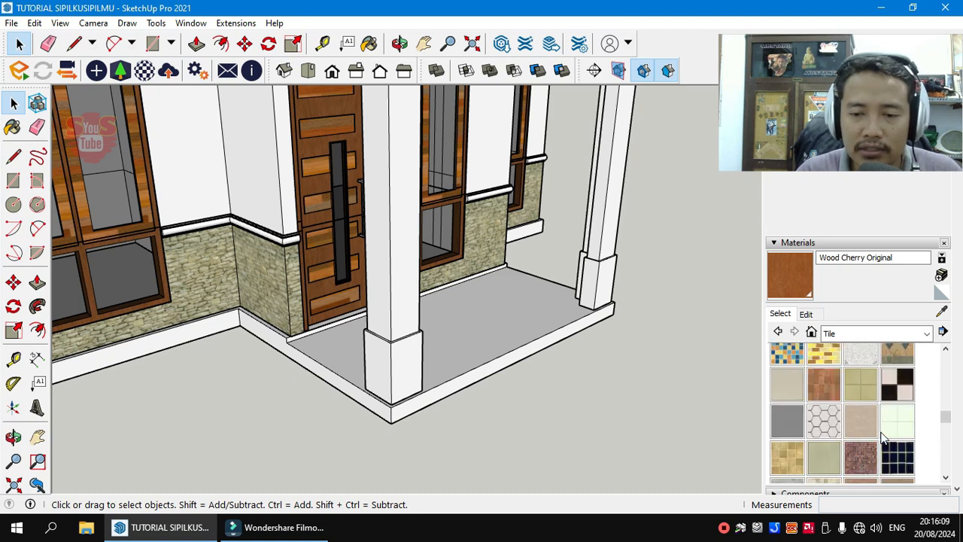
pyautogui.scroll(-6, 885, 437)
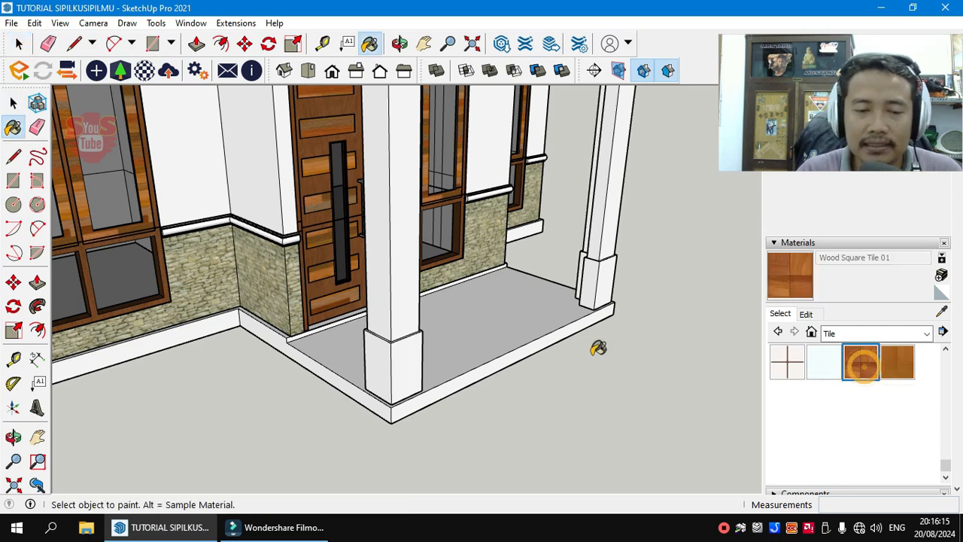
# - Paint the porch floor with Wood Square Tile 01
pyautogui.click(509, 329)
pyautogui.moveTo(501, 336)
pyautogui.mouseDown(button='middle')
pyautogui.moveTo(486, 374)
pyautogui.moveTo(652, 326)
pyautogui.moveTo(424, 341)
pyautogui.mouseUp(button='middle')
pyautogui.scroll(5, 424, 341)
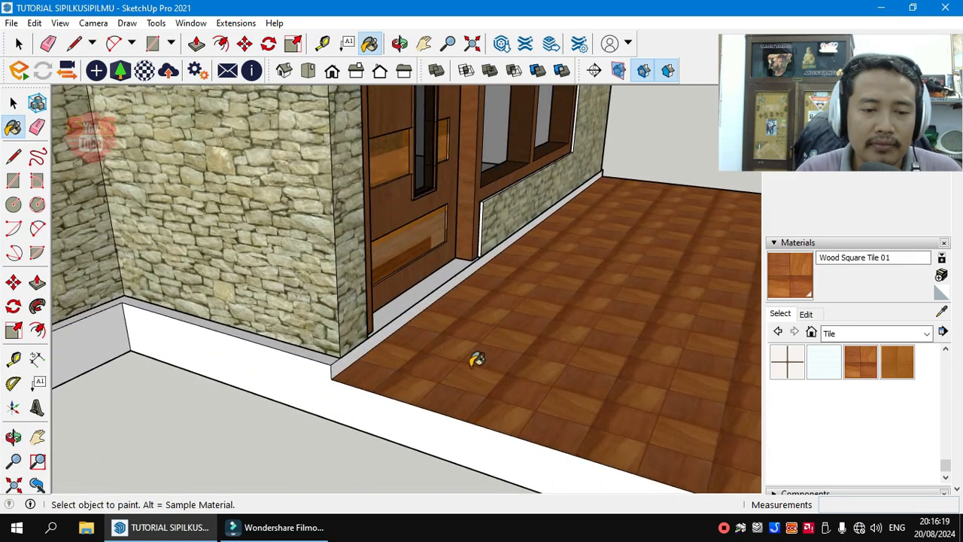
pyautogui.moveTo(491, 351); pyautogui.dragTo(544, 386, button='middle')
pyautogui.scroll(-10, 464, 299)
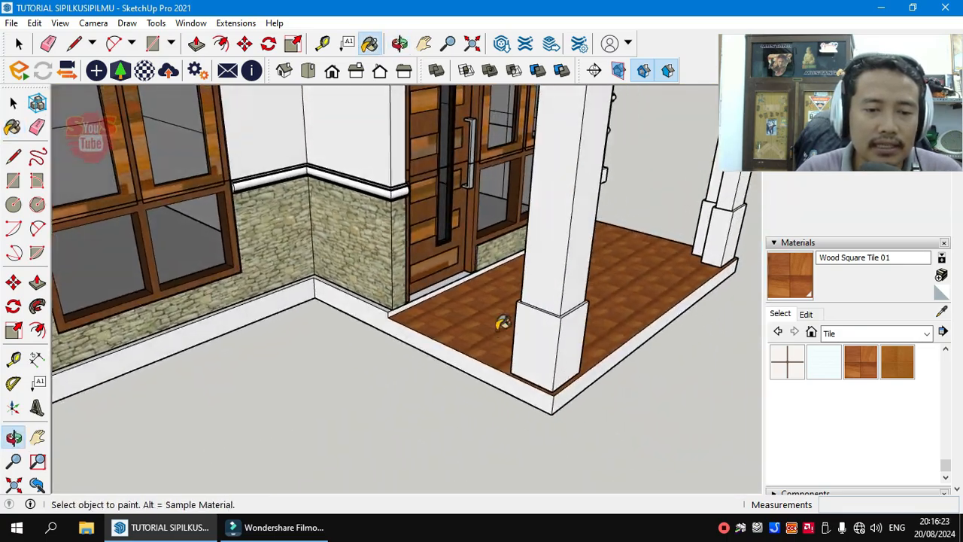
pyautogui.moveTo(548, 341); pyautogui.dragTo(600, 381, button='middle')
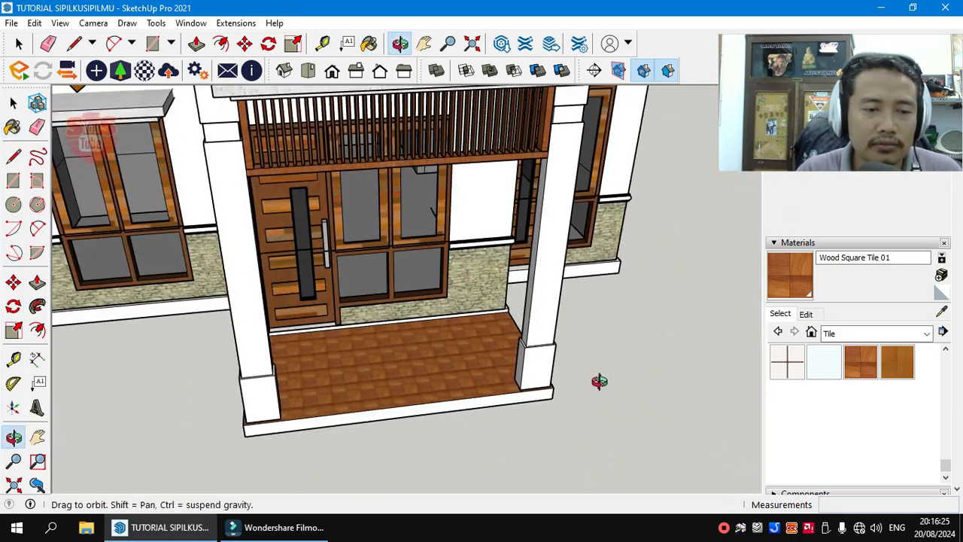
# - Paint the step riser below the front door and the house floor at the threshold with Wood Square Tile 01
pyautogui.scroll(5, 286, 304)
pyautogui.scroll(5, 324, 348)
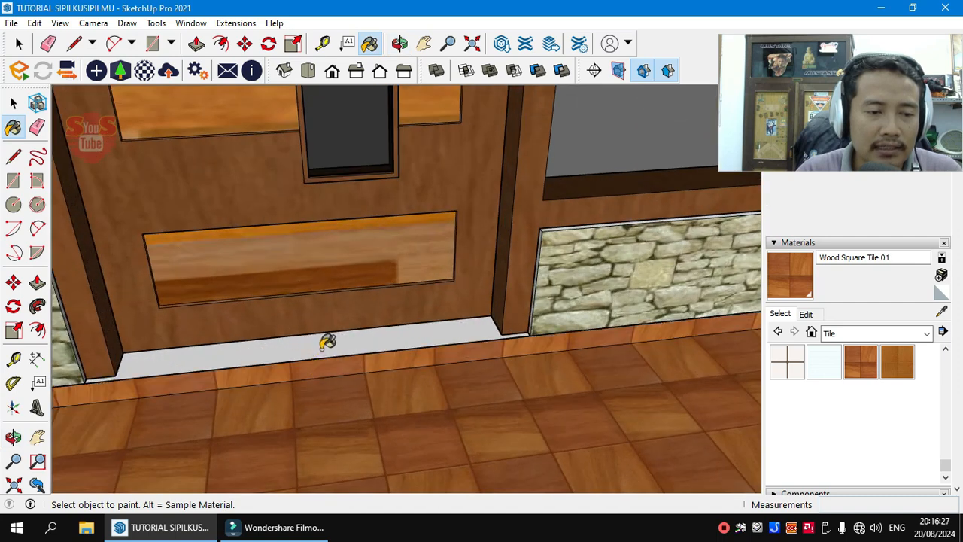
pyautogui.click(320, 350)
pyautogui.scroll(-8, 283, 324)
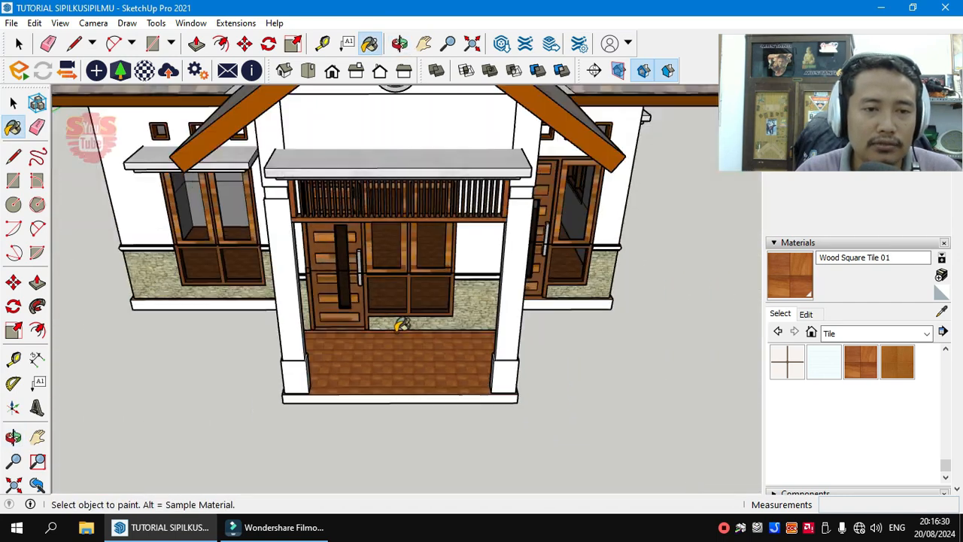
# - Paint the porch floor, the step riser and the house floor with White Square Tile
pyautogui.moveTo(403, 325)
pyautogui.mouseDown(button='middle')
pyautogui.moveTo(572, 316)
pyautogui.moveTo(664, 288)
pyautogui.moveTo(718, 320)
pyautogui.moveTo(620, 336)
pyautogui.mouseUp(button='middle')
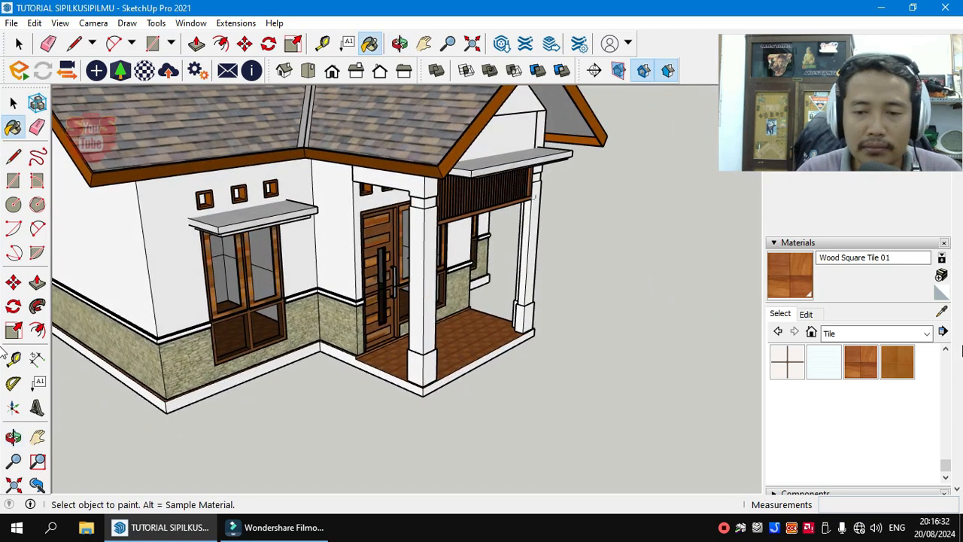
pyautogui.click(787, 362)
pyautogui.scroll(6, 377, 346)
pyautogui.click(382, 376)
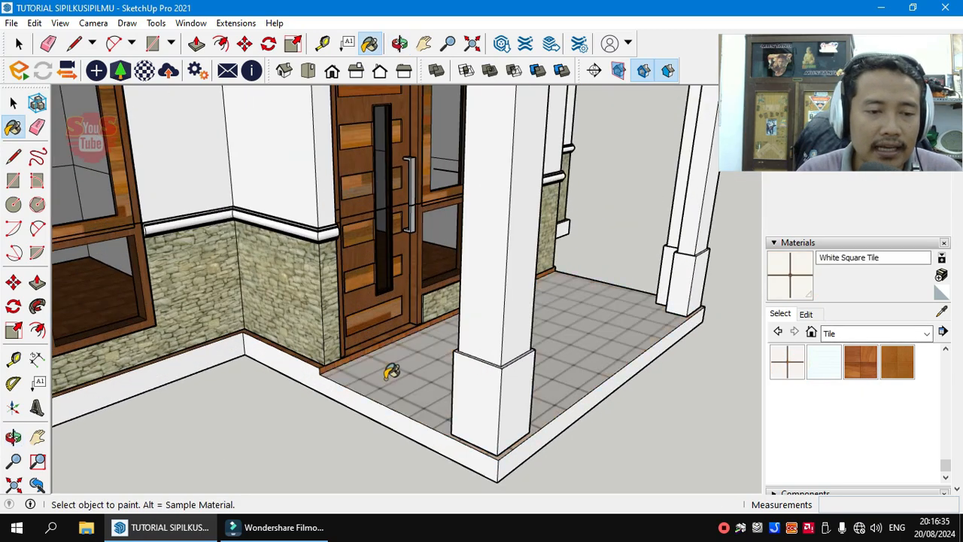
pyautogui.scroll(2, 359, 348)
pyautogui.scroll(-5, 358, 322)
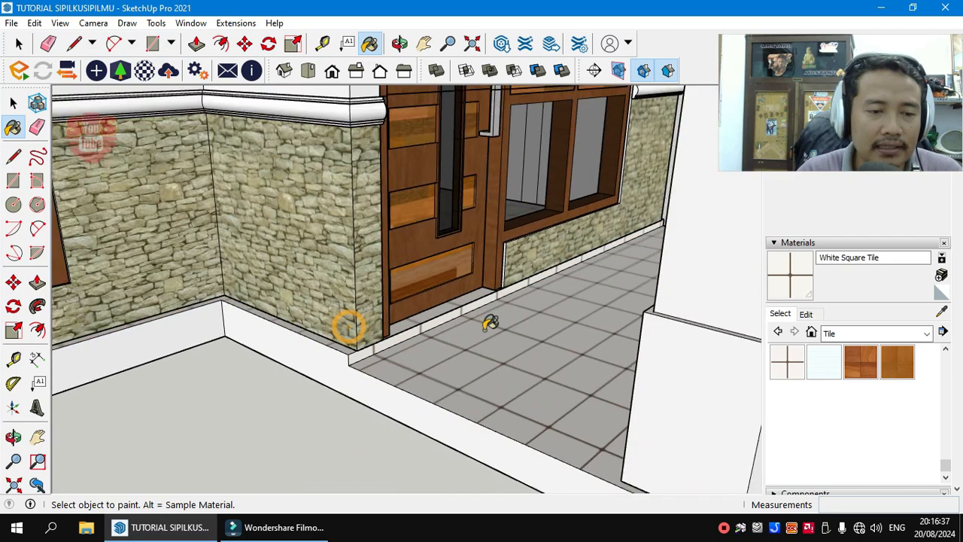
pyautogui.moveTo(347, 327); pyautogui.dragTo(494, 320, button='middle')
pyautogui.scroll(3, 499, 344)
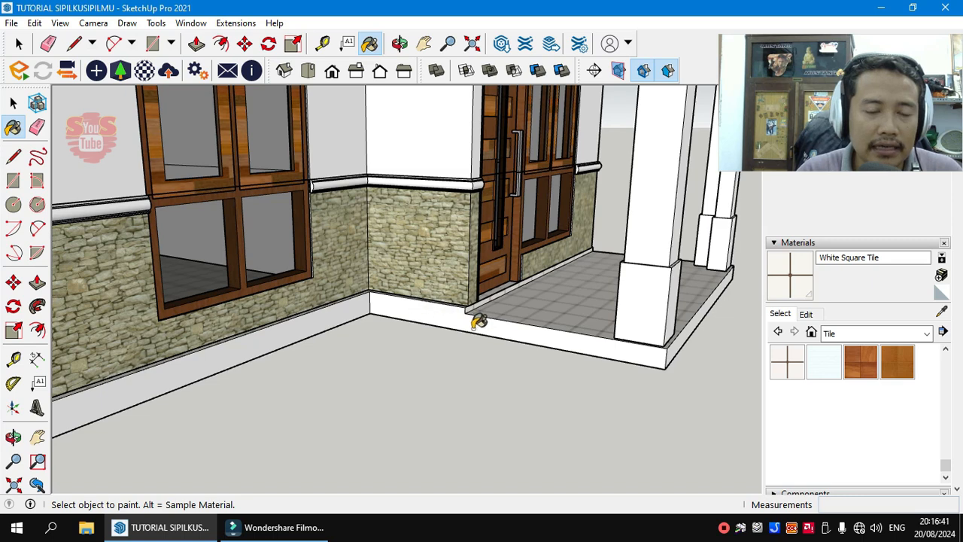
pyautogui.scroll(3, 488, 319)
pyautogui.scroll(-5, 482, 320)
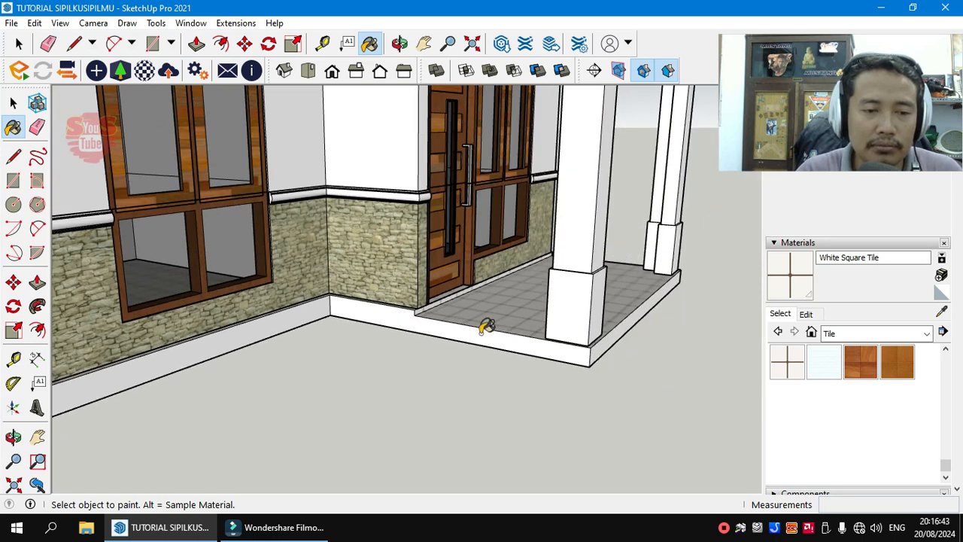
# - Paint the front porch slab edge and the adjoining house slab edges with Polished Concrete Old from the Asphalt and Concrete collection
pyautogui.moveTo(486, 326); pyautogui.dragTo(576, 327, button='middle')
pyautogui.click(880, 337)
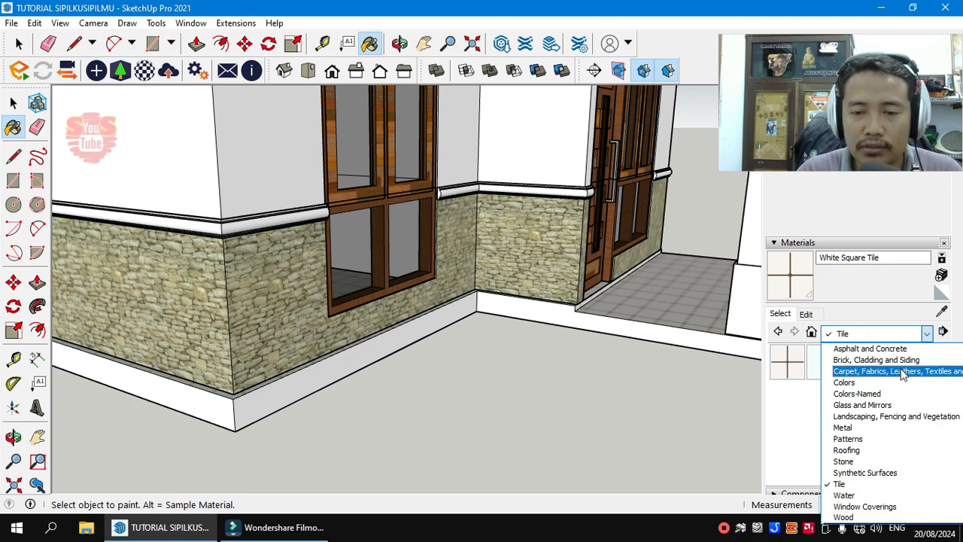
pyautogui.scroll(1, 902, 374)
pyautogui.click(901, 383)
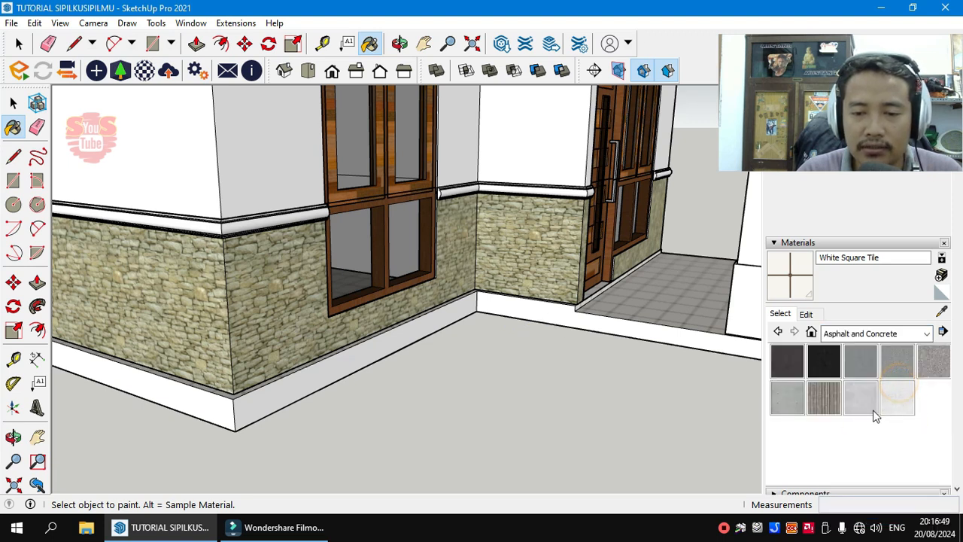
pyautogui.click(632, 329)
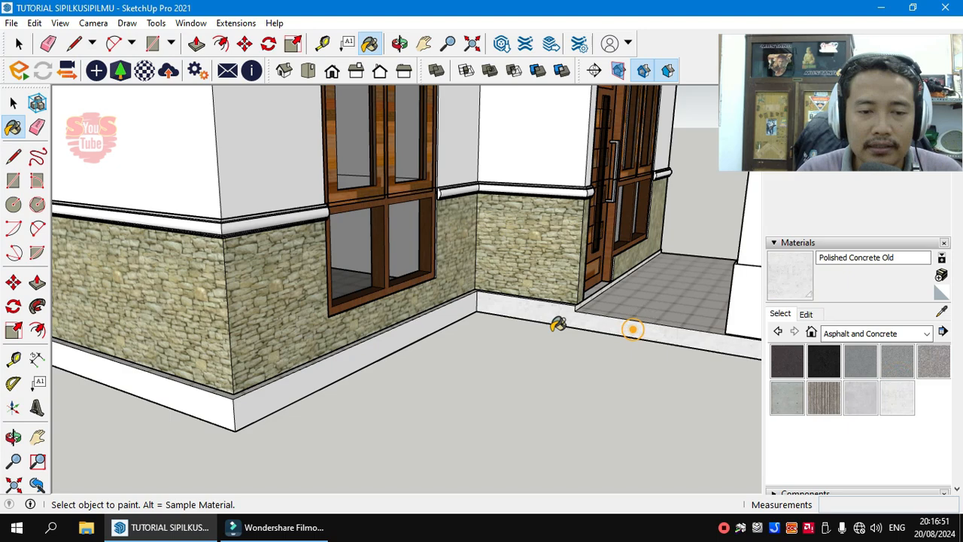
pyautogui.click(434, 325)
pyautogui.moveTo(434, 325); pyautogui.dragTo(375, 383, button='middle')
pyautogui.click(332, 385)
# - Paint the house slab edge on the other side of the front porch with Polished Concrete Old
pyautogui.scroll(-3, 331, 385)
pyautogui.moveTo(564, 366)
pyautogui.mouseDown(button='middle')
pyautogui.moveTo(438, 355)
pyautogui.moveTo(612, 385)
pyautogui.moveTo(247, 354)
pyautogui.mouseUp(button='middle')
pyautogui.scroll(3, 439, 355)
pyautogui.click(441, 378)
pyautogui.scroll(3, 241, 339)
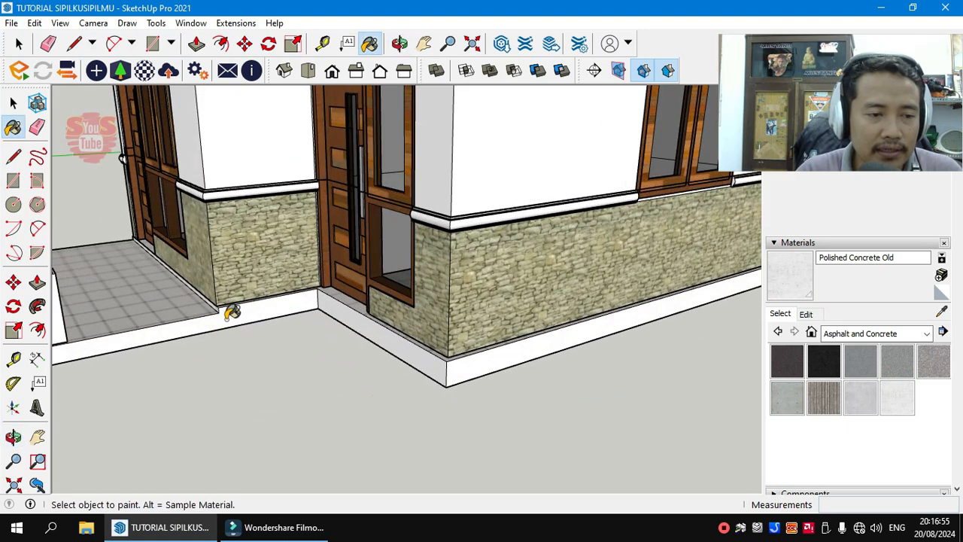
# - Sample White Square Tile from the door threshold and paint the second porch's floor and step riser with it
pyautogui.scroll(-3, 408, 386)
pyautogui.moveTo(490, 361); pyautogui.dragTo(539, 416, button='middle')
pyautogui.scroll(4, 519, 392)
pyautogui.scroll(-3, 488, 361)
pyautogui.scroll(3, 482, 435)
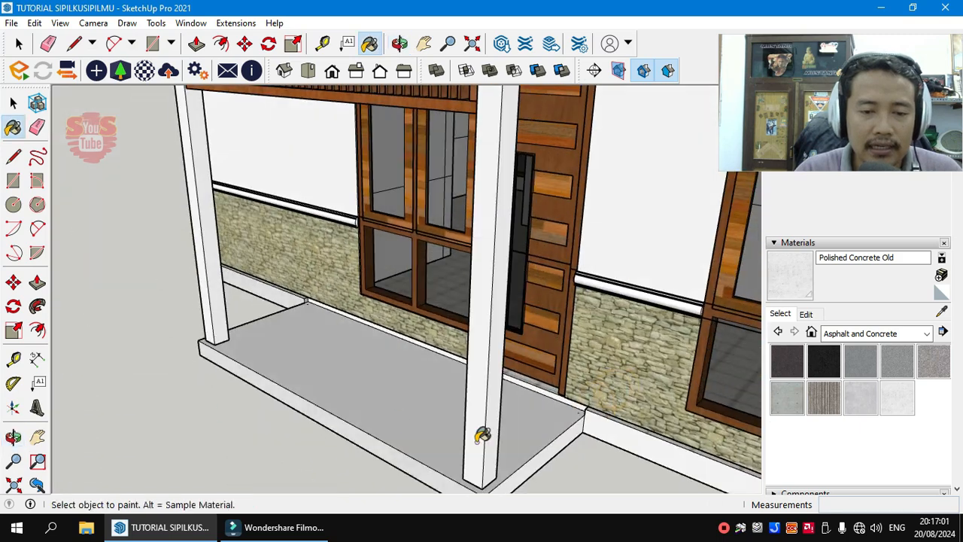
pyautogui.scroll(2, 567, 429)
pyautogui.scroll(-3, 616, 407)
pyautogui.moveTo(613, 408); pyautogui.dragTo(643, 319, button='middle')
pyautogui.scroll(3, 450, 348)
pyautogui.scroll(-3, 643, 318)
pyautogui.moveTo(447, 349); pyautogui.dragTo(456, 374, button='middle')
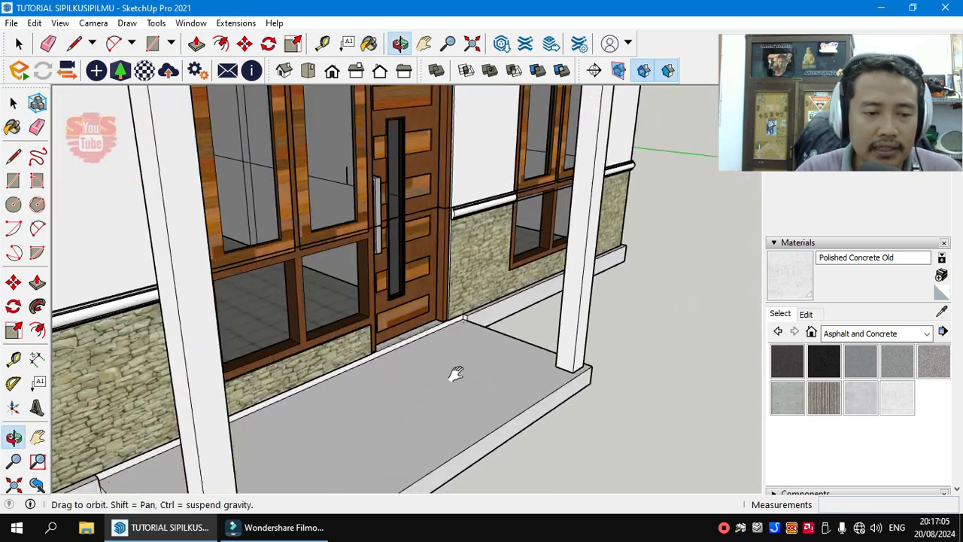
pyautogui.scroll(3, 409, 314)
pyautogui.scroll(1, 412, 342)
pyautogui.scroll(1, 414, 339)
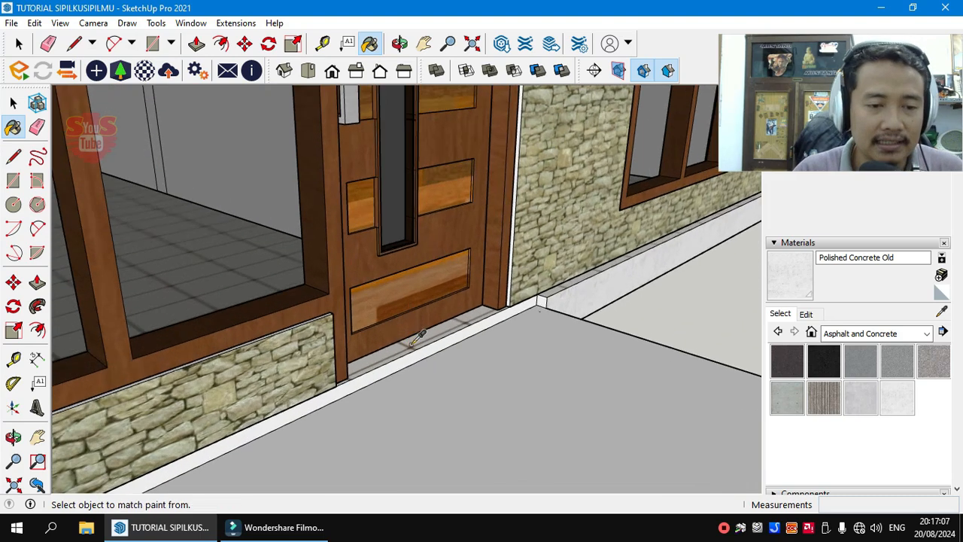
pyautogui.click(495, 395)
pyautogui.scroll(2, 466, 334)
pyautogui.click(459, 331)
pyautogui.scroll(-4, 472, 308)
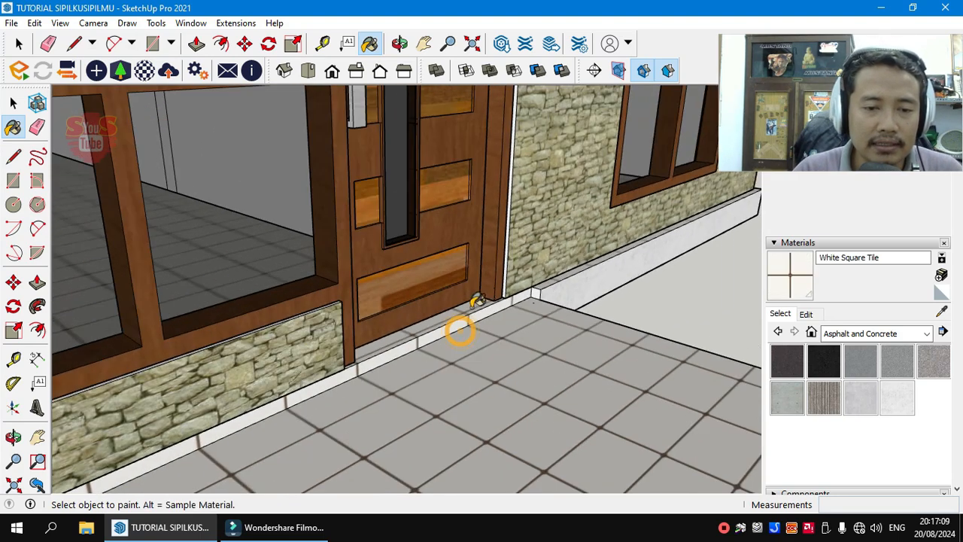
# - Inspect the tiled porches and the concrete slab edges from around the outside of the house
pyautogui.scroll(-5, 505, 282)
pyautogui.scroll(-2, 531, 282)
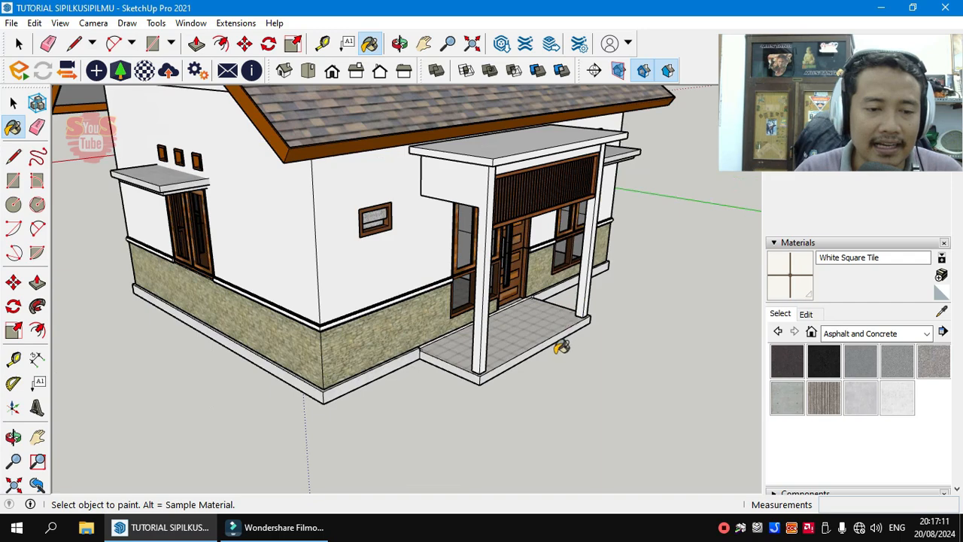
pyautogui.press('space')
pyautogui.scroll(5, 482, 385)
pyautogui.moveTo(481, 383)
pyautogui.mouseDown(button='middle')
pyautogui.moveTo(652, 299)
pyautogui.moveTo(476, 323)
pyautogui.moveTo(488, 311)
pyautogui.moveTo(489, 354)
pyautogui.moveTo(583, 294)
pyautogui.moveTo(422, 288)
pyautogui.moveTo(458, 333)
pyautogui.mouseUp(button='middle')
pyautogui.scroll(-4, 648, 300)
pyautogui.scroll(1, 487, 311)
pyautogui.scroll(4, 584, 296)
pyautogui.scroll(-4, 423, 288)
pyautogui.scroll(4, 344, 275)
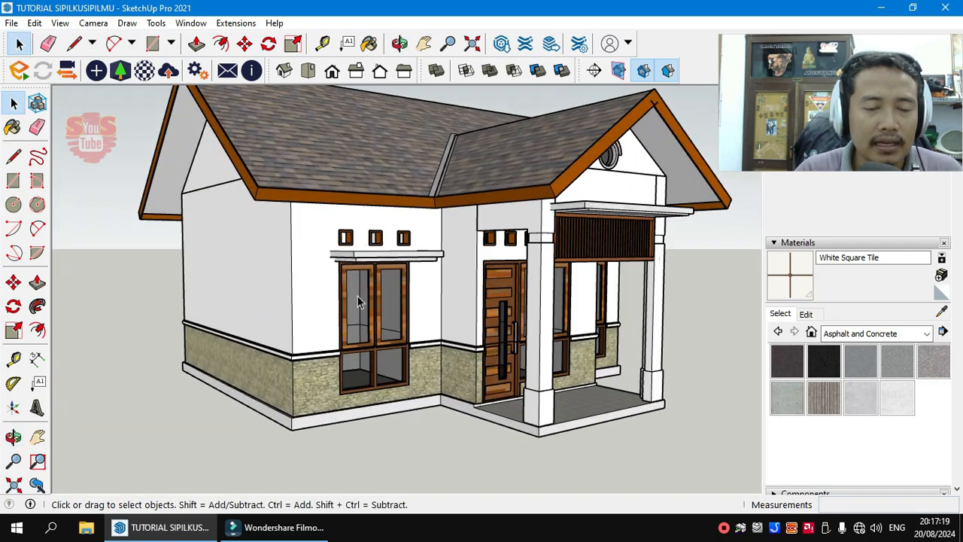
pyautogui.scroll(5, 358, 301)
pyautogui.moveTo(415, 363); pyautogui.dragTo(484, 397, button='middle')
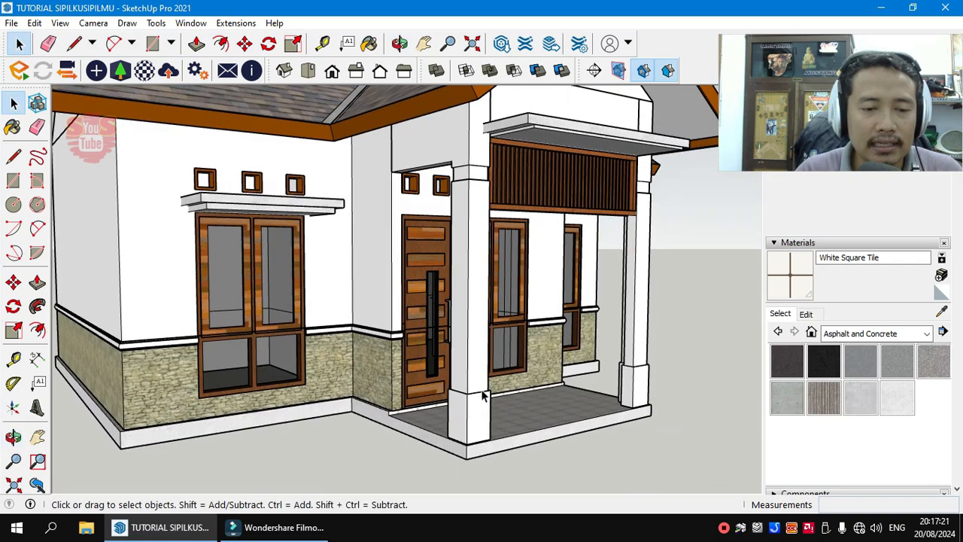
pyautogui.scroll(3, 466, 412)
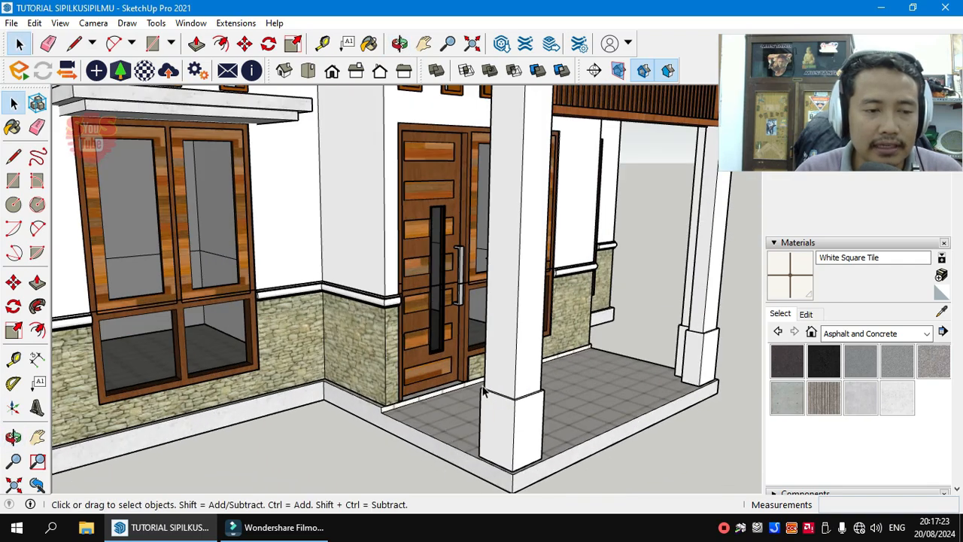
# - Examine the underside of the house and porch slabs
pyautogui.scroll(-5, 484, 391)
pyautogui.moveTo(483, 391); pyautogui.dragTo(702, 312, button='middle')
pyautogui.scroll(-3, 392, 389)
pyautogui.scroll(5, 471, 357)
pyautogui.moveTo(471, 356); pyautogui.dragTo(589, 285, button='middle')
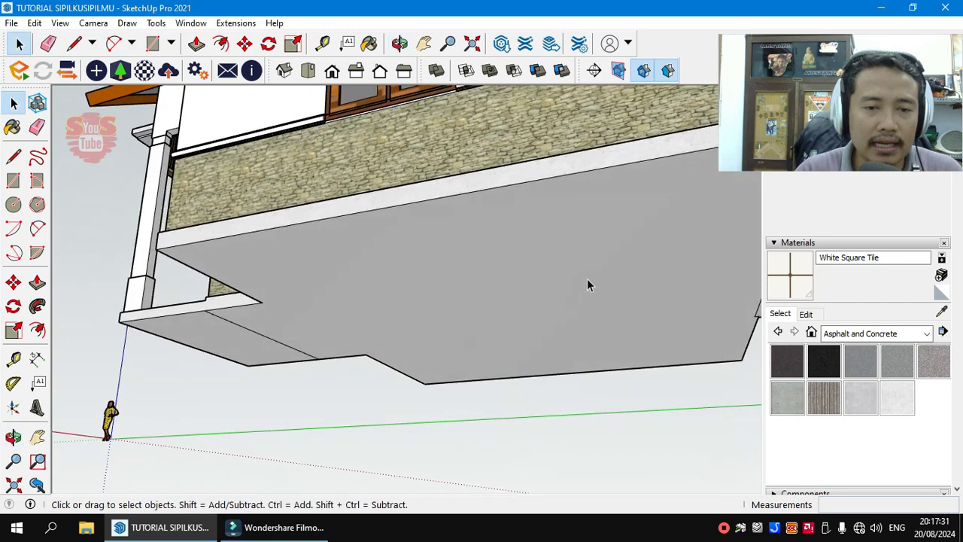
pyautogui.scroll(-3, 590, 283)
pyautogui.scroll(-1, 481, 277)
pyautogui.moveTo(480, 276); pyautogui.dragTo(597, 244, button='middle')
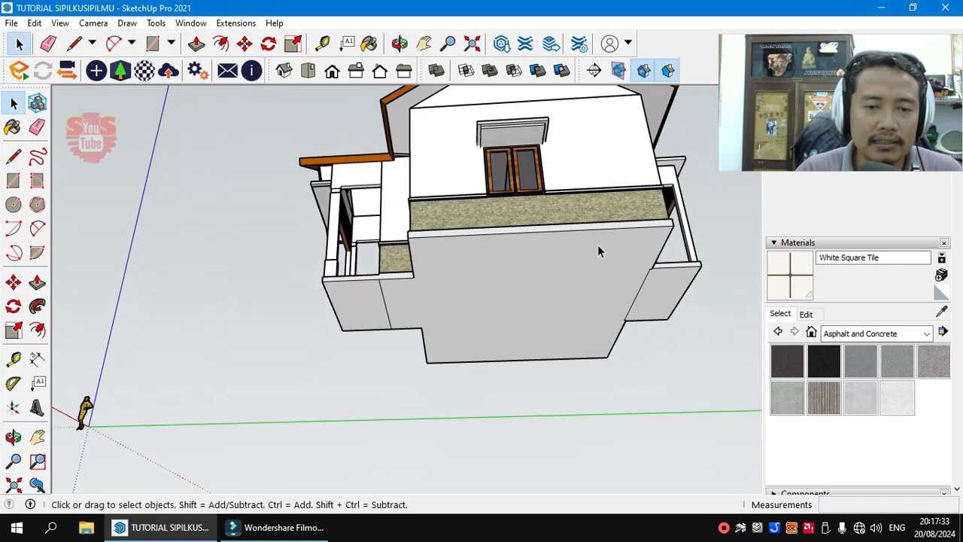
# - Examine the whole front facade with its porch, stone cladding and slab edges
pyautogui.press('h')
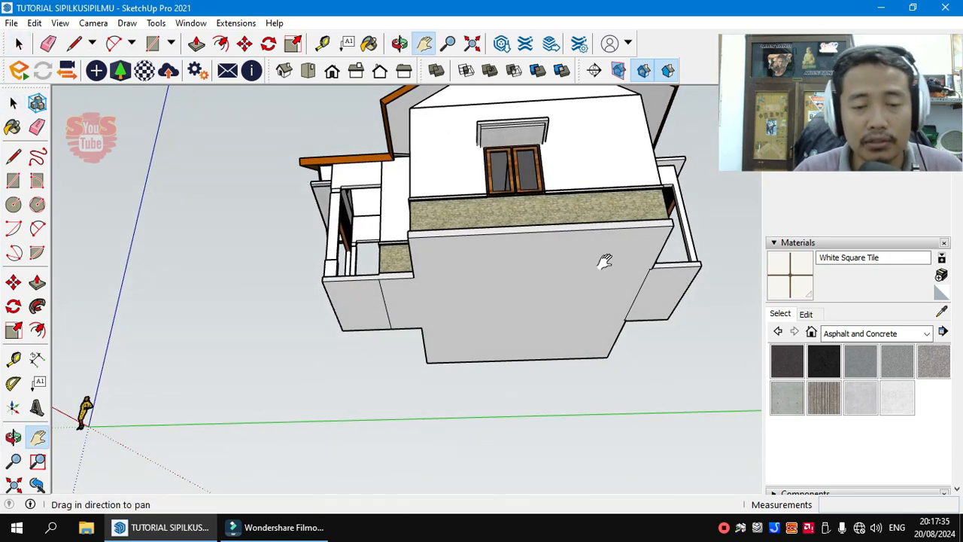
pyautogui.moveTo(611, 257); pyautogui.dragTo(638, 366, button='middle')
pyautogui.scroll(3, 552, 287)
pyautogui.press('space')
pyautogui.moveTo(530, 305); pyautogui.dragTo(688, 352, button='middle')
pyautogui.scroll(3, 484, 324)
pyautogui.moveTo(484, 324)
pyautogui.mouseDown(button='middle')
pyautogui.moveTo(591, 347)
pyautogui.moveTo(684, 346)
pyautogui.moveTo(487, 325)
pyautogui.mouseUp(button='middle')
pyautogui.scroll(-5, 514, 352)
pyautogui.scroll(4, 393, 421)
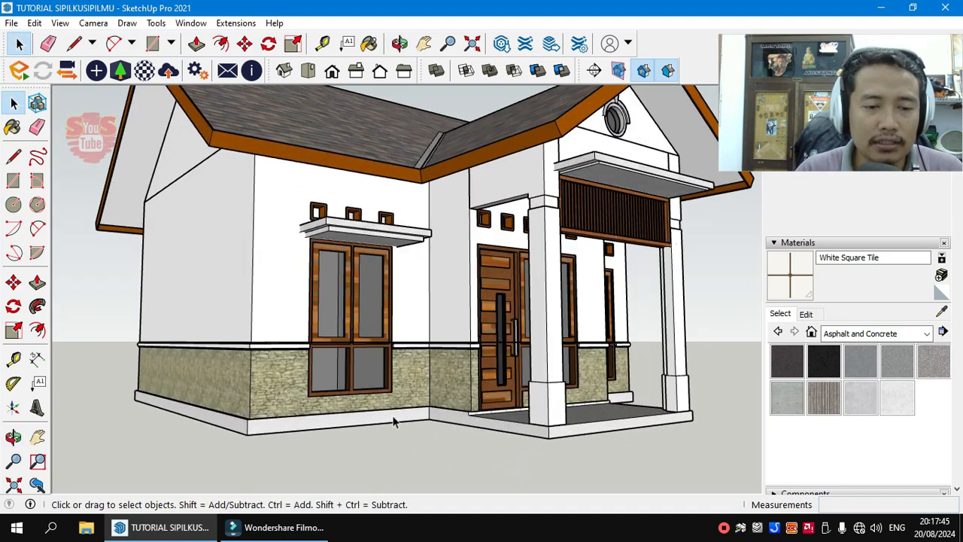
# - Open the front porch column group for editing at its base
pyautogui.moveTo(482, 379); pyautogui.dragTo(502, 437, button='middle')
pyautogui.scroll(3, 597, 440)
pyautogui.scroll(4, 516, 294)
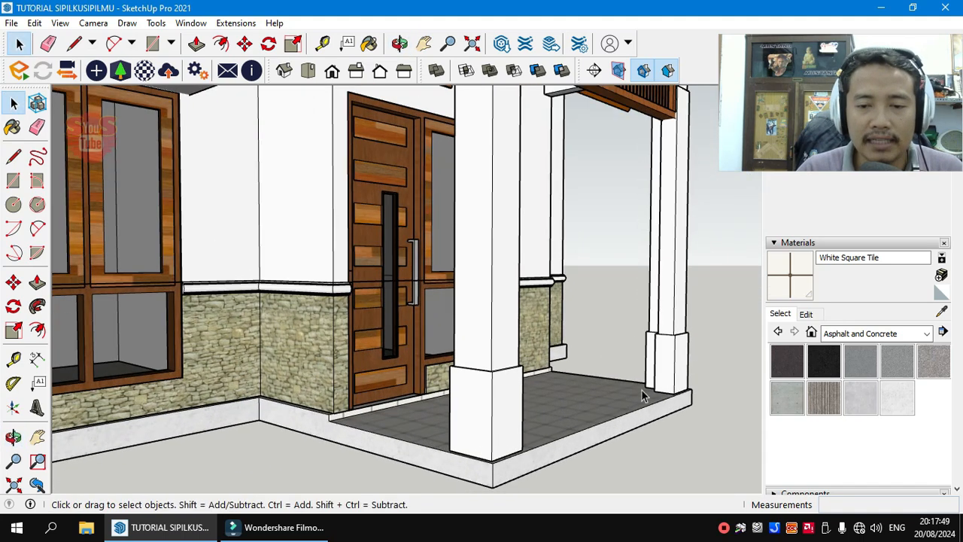
pyautogui.scroll(3, 486, 414)
pyautogui.click(474, 389)
pyautogui.scroll(2, 474, 387)
pyautogui.doubleClick(465, 371)
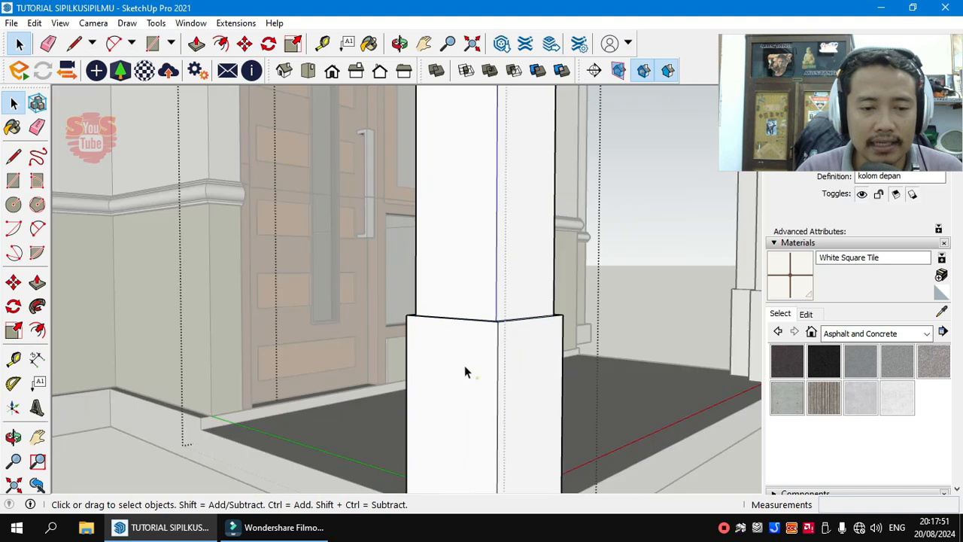
pyautogui.moveTo(444, 362); pyautogui.dragTo(533, 362, button='middle')
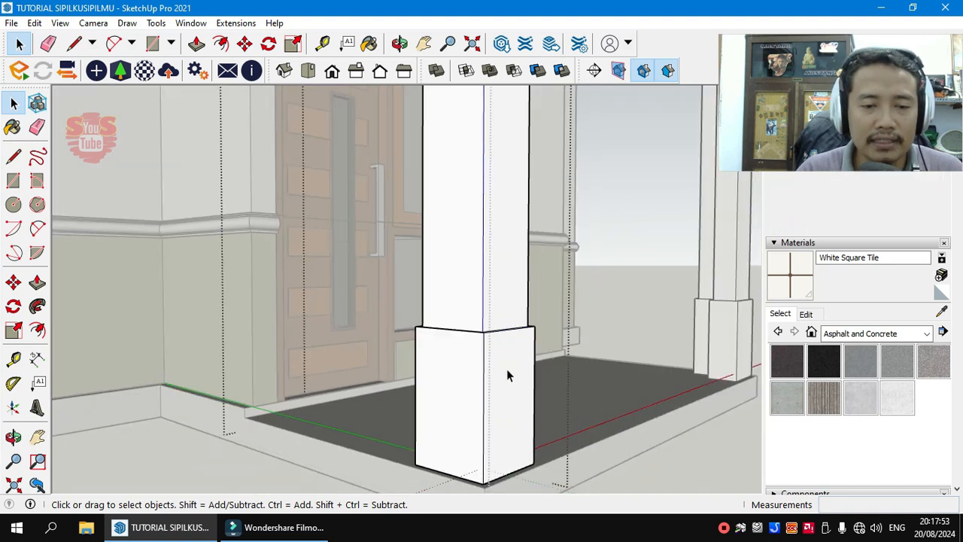
pyautogui.click(557, 361)
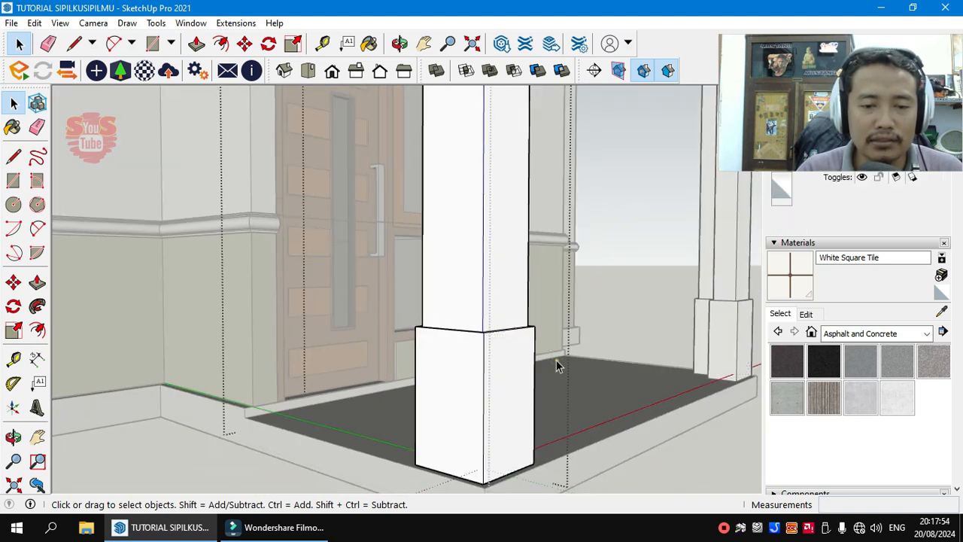
# - Paint the front faces of the column base with Blinds Roman Hobbled Blue from the Window Coverings collection
pyautogui.click(905, 333)
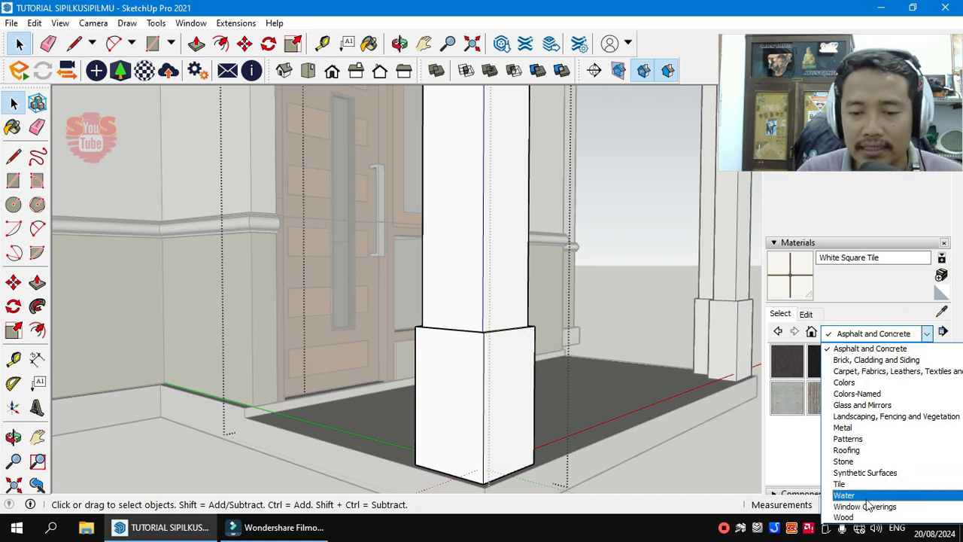
pyautogui.click(847, 517)
pyautogui.click(862, 338)
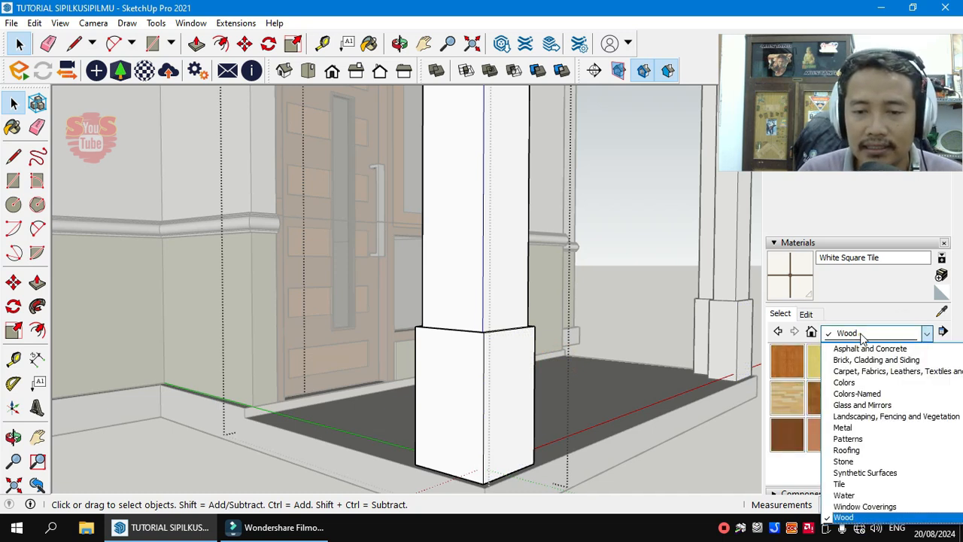
pyautogui.click(865, 507)
pyautogui.click(860, 361)
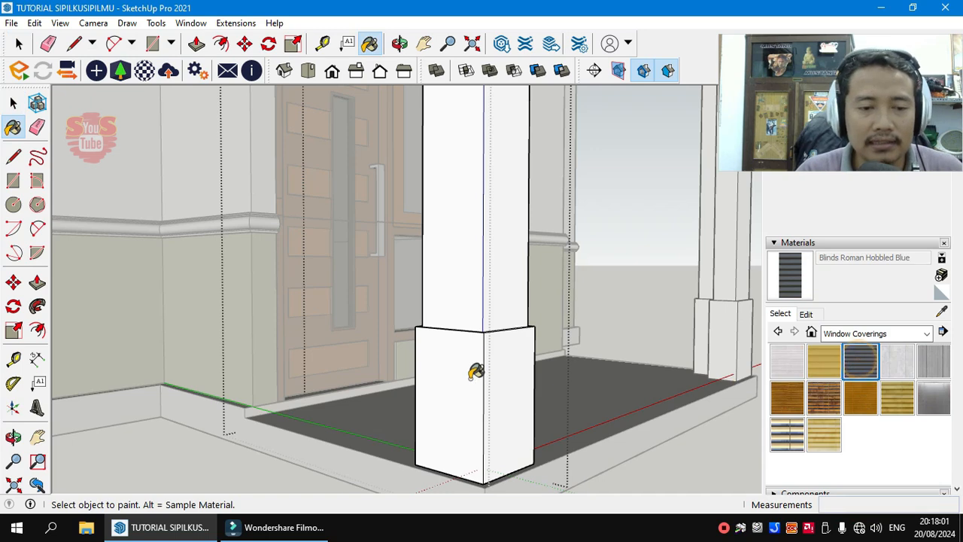
pyautogui.click(468, 379)
pyautogui.click(515, 378)
pyautogui.moveTo(513, 384)
pyautogui.mouseDown(button='middle')
pyautogui.moveTo(453, 447)
pyautogui.moveTo(679, 419)
pyautogui.moveTo(608, 418)
pyautogui.mouseUp(button='middle')
# - Paint the outer faces of the column base with Slate Light Tile from the Tile collection
pyautogui.click(911, 337)
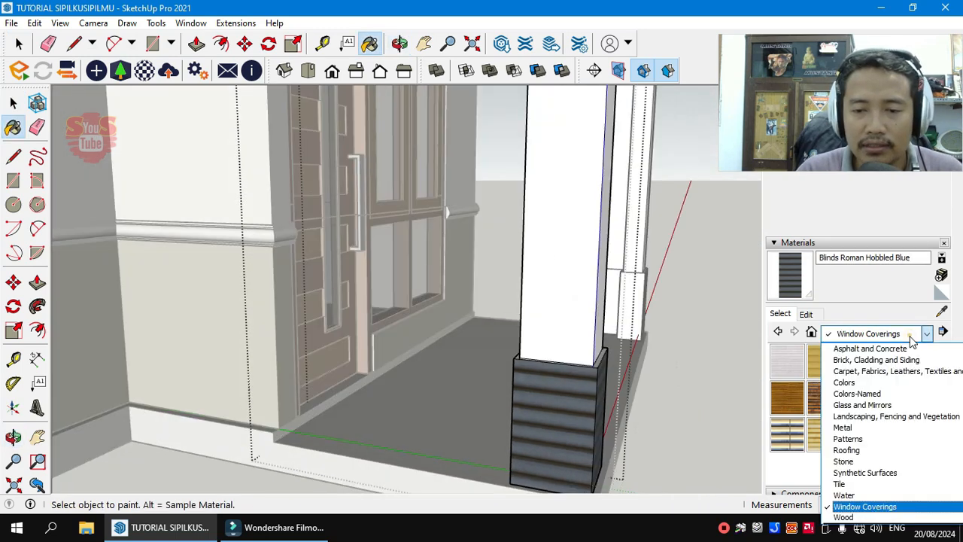
pyautogui.click(877, 486)
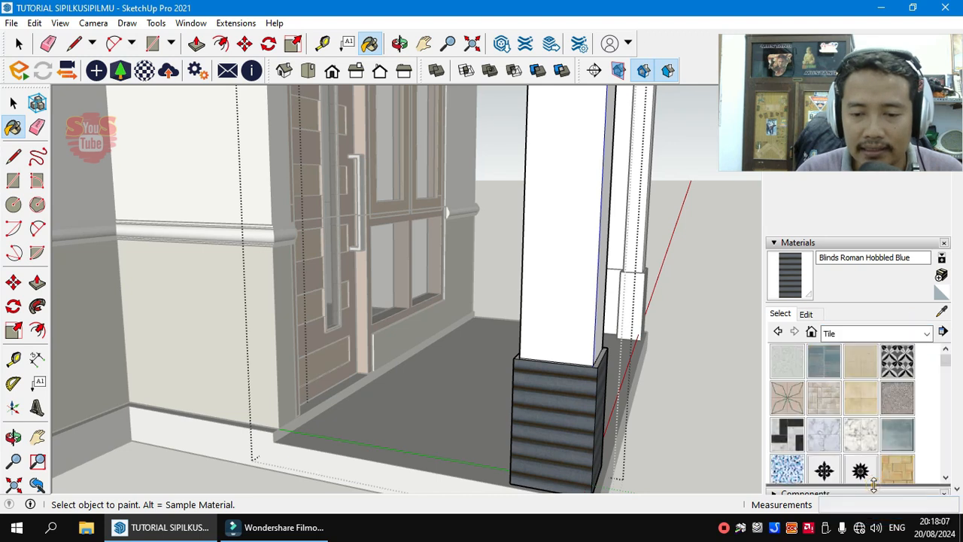
pyautogui.scroll(-3, 946, 364)
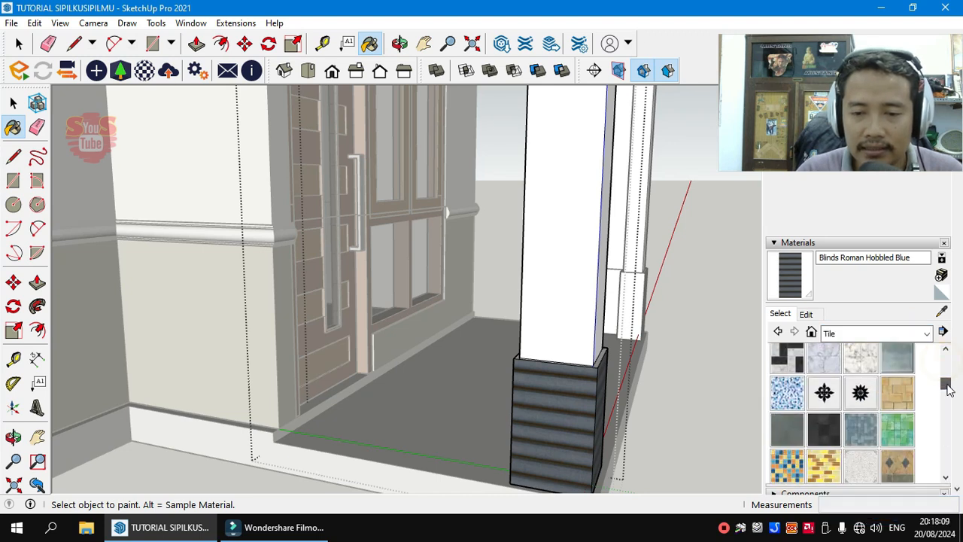
pyautogui.click(537, 424)
pyautogui.moveTo(537, 423)
pyautogui.mouseDown(button='middle')
pyautogui.moveTo(535, 402)
pyautogui.moveTo(504, 416)
pyautogui.moveTo(670, 327)
pyautogui.moveTo(564, 428)
pyautogui.moveTo(572, 431)
pyautogui.mouseUp(button='middle')
pyautogui.click(535, 402)
pyautogui.scroll(1, 668, 326)
pyautogui.click(658, 334)
pyautogui.scroll(2, 604, 405)
pyautogui.click(588, 403)
# - Paint the remaining inner and rear faces of the column base with Slate Light Tile
pyautogui.scroll(-3, 473, 381)
pyautogui.moveTo(633, 421)
pyautogui.mouseDown(button='middle')
pyautogui.moveTo(501, 445)
pyautogui.moveTo(468, 437)
pyautogui.mouseUp(button='middle')
pyautogui.keyDown('shift'); pyautogui.moveTo(128, 351); pyautogui.dragTo(540, 307, button='middle'); pyautogui.keyUp('shift')
pyautogui.moveTo(540, 308)
pyautogui.mouseDown(button='middle')
pyautogui.moveTo(269, 329)
pyautogui.moveTo(21, 327)
pyautogui.mouseUp(button='middle')
pyautogui.scroll(5, 248, 340)
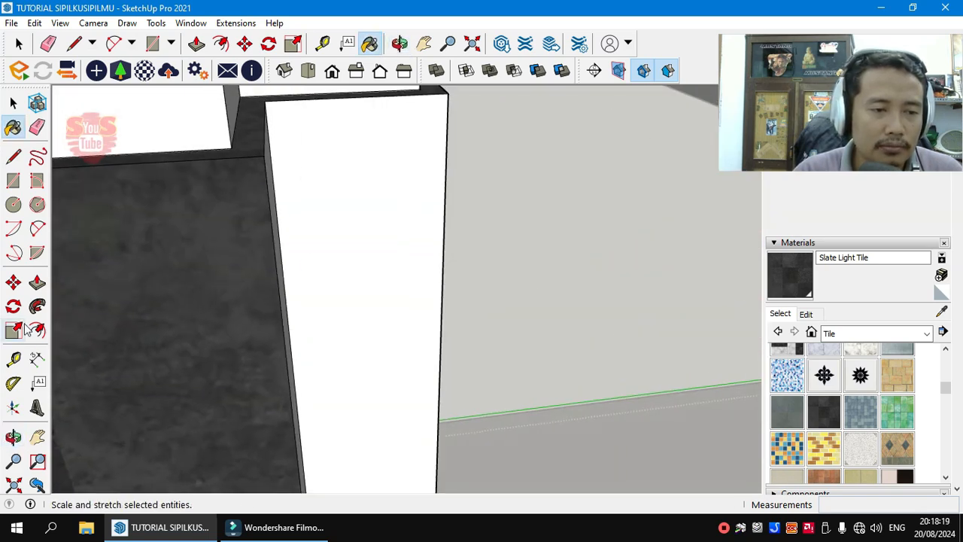
pyautogui.moveTo(324, 277); pyautogui.dragTo(241, 273, button='middle')
pyautogui.click(207, 238)
pyautogui.click(277, 224)
pyautogui.scroll(-2, 359, 215)
pyautogui.moveTo(282, 324); pyautogui.dragTo(684, 306, button='middle')
# - Try Slate Light Tile texture widths of 41,4 cm and 21,4 cm, and set the width to 31,4 cm
pyautogui.press('space')
pyautogui.scroll(-4, 572, 288)
pyautogui.moveTo(571, 286)
pyautogui.mouseDown(button='middle')
pyautogui.moveTo(721, 279)
pyautogui.moveTo(450, 338)
pyautogui.moveTo(399, 361)
pyautogui.mouseUp(button='middle')
pyautogui.scroll(2, 455, 289)
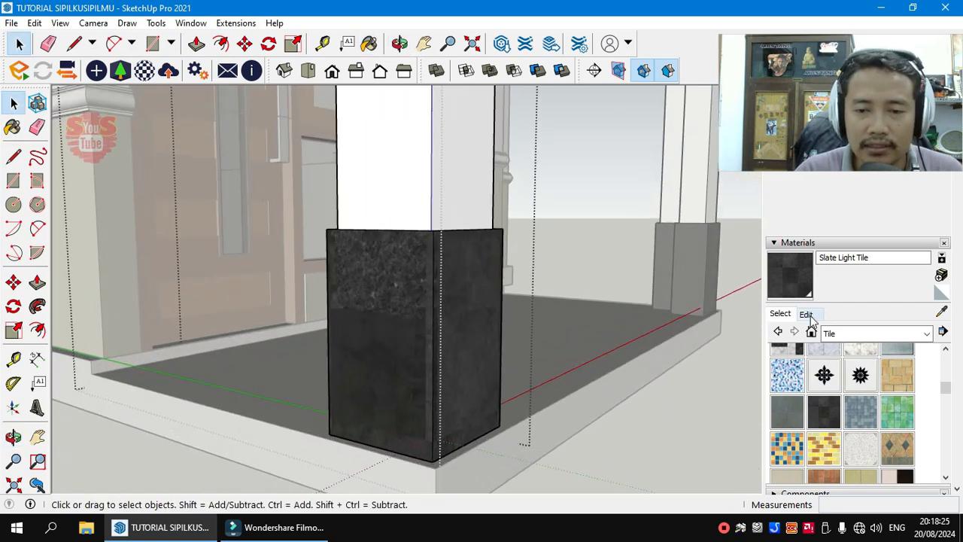
pyautogui.click(807, 315)
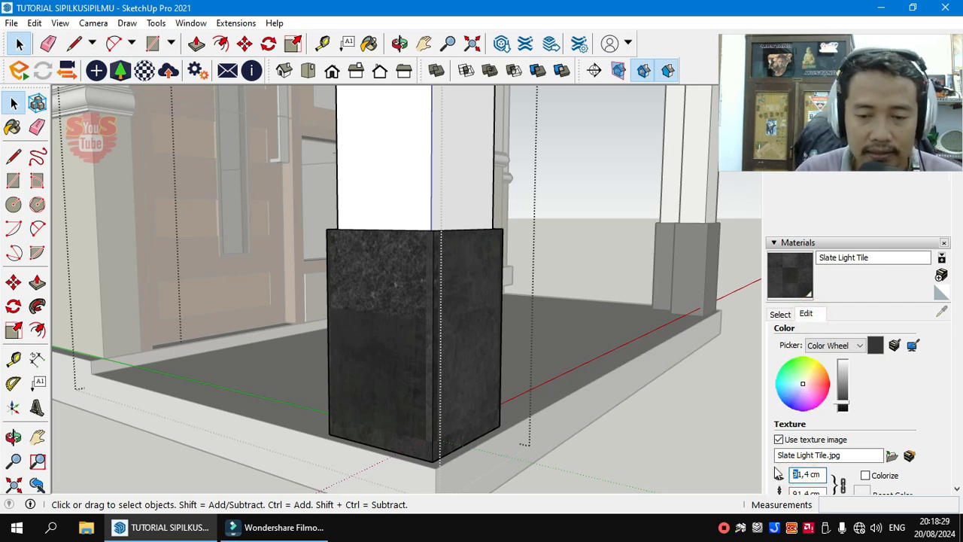
pyautogui.write('4')
pyautogui.press('Return')
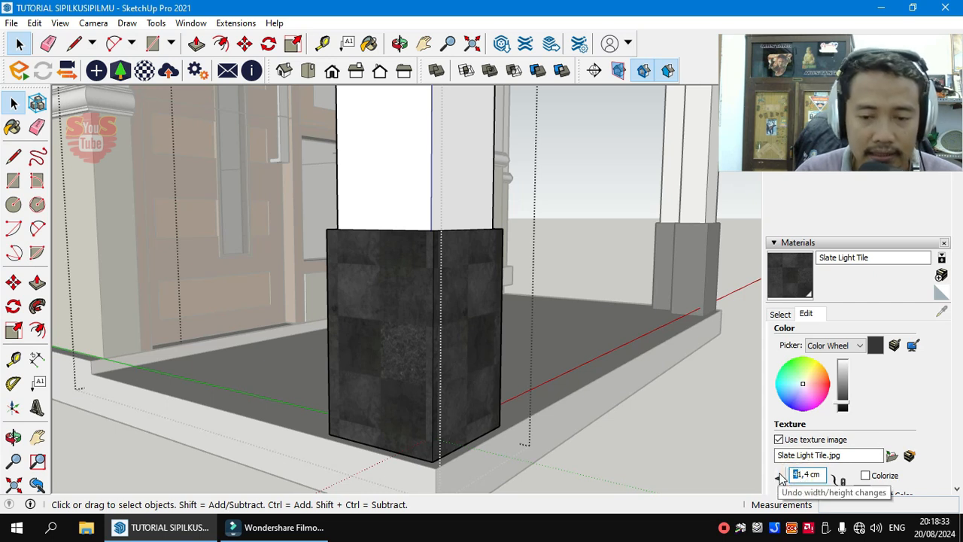
pyautogui.click(780, 477)
pyautogui.moveTo(406, 367); pyautogui.dragTo(534, 380, button='middle')
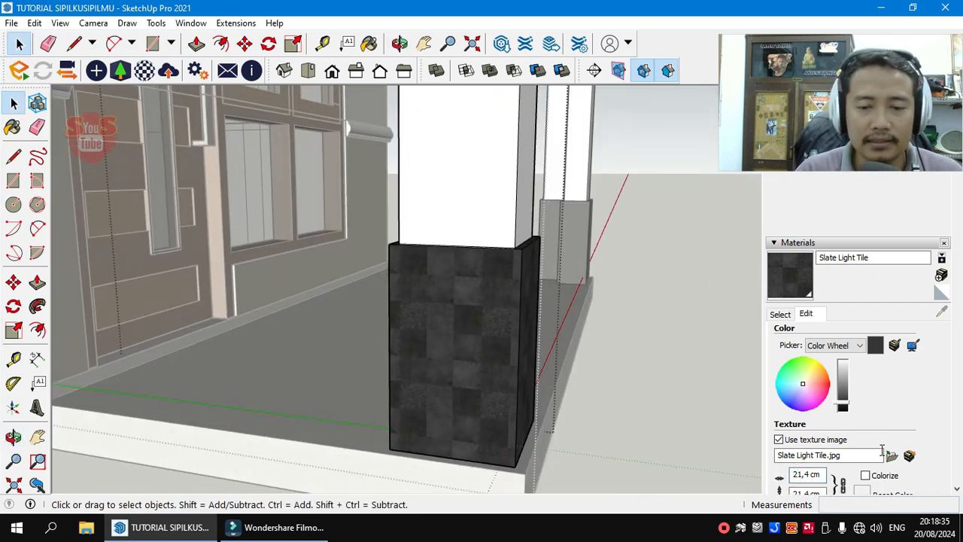
pyautogui.click(781, 477)
pyautogui.scroll(-6, 549, 408)
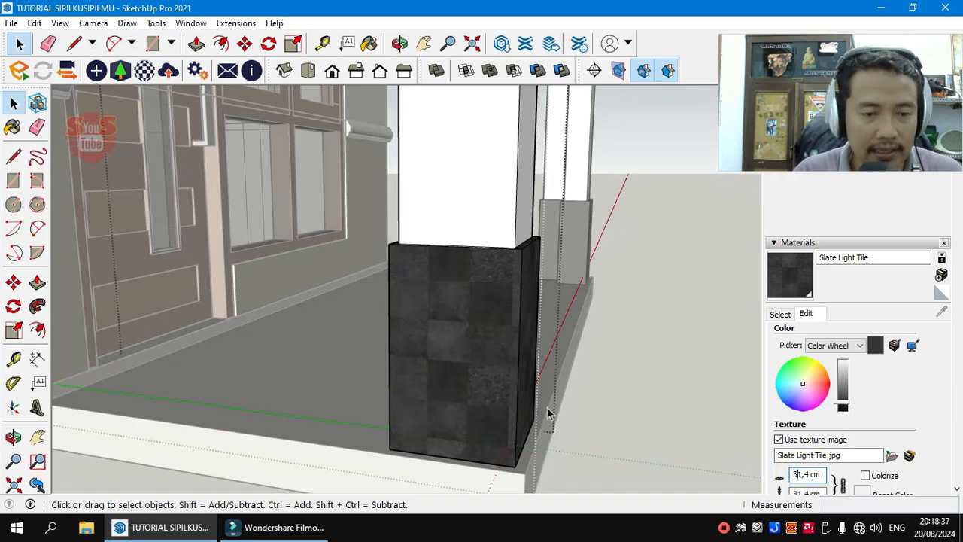
# - Reopen the front porch column component (kolom depan) for editing around its upper shaft
pyautogui.moveTo(655, 431); pyautogui.dragTo(519, 426, button='middle')
pyautogui.scroll(3, 355, 288)
pyautogui.moveTo(371, 294); pyautogui.dragTo(421, 325, button='middle')
pyautogui.click(423, 325)
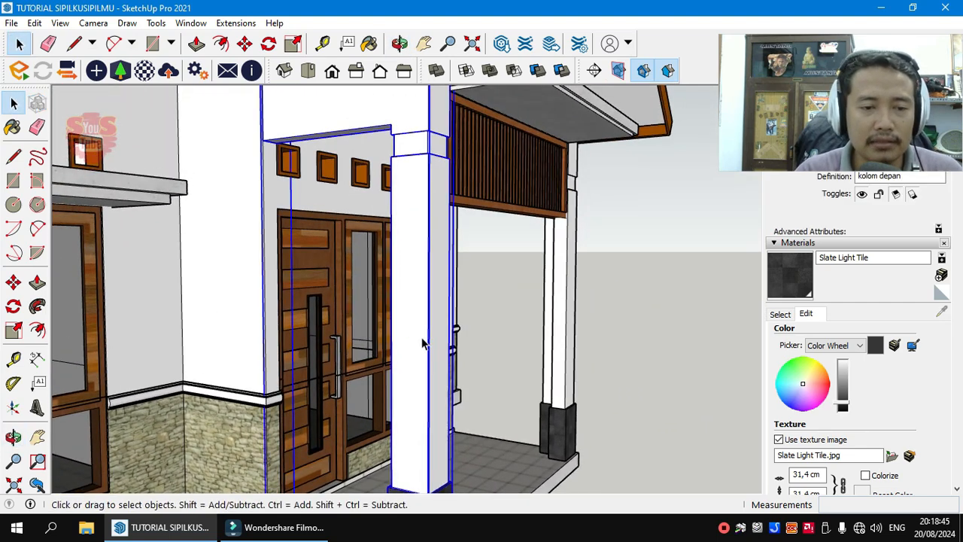
pyautogui.doubleClick(419, 334)
pyautogui.scroll(-2, 417, 333)
# - Paint one outer face of the column shaft above the base with Slate Light Tile from the Tile collection
pyautogui.click(783, 315)
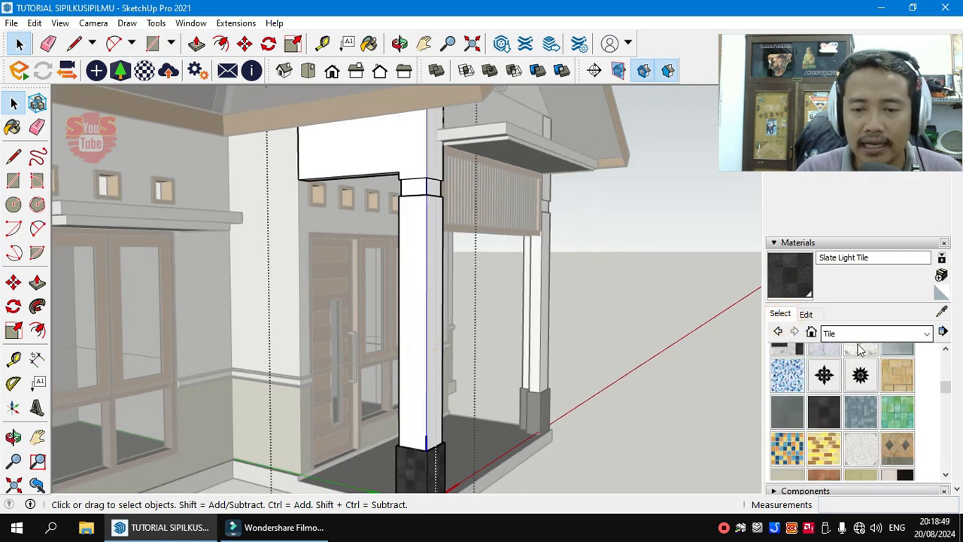
pyautogui.scroll(-5, 895, 428)
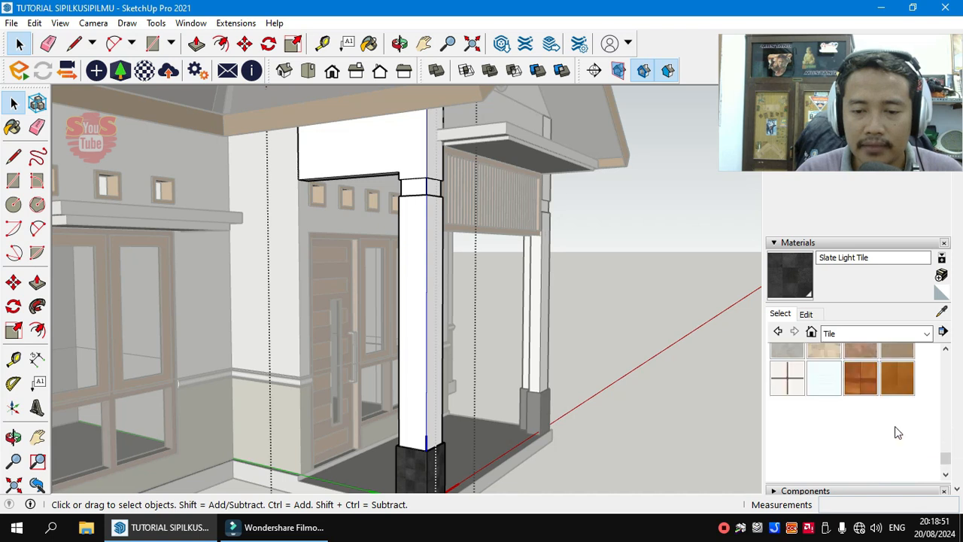
pyautogui.scroll(10, 894, 426)
pyautogui.scroll(-1, 895, 426)
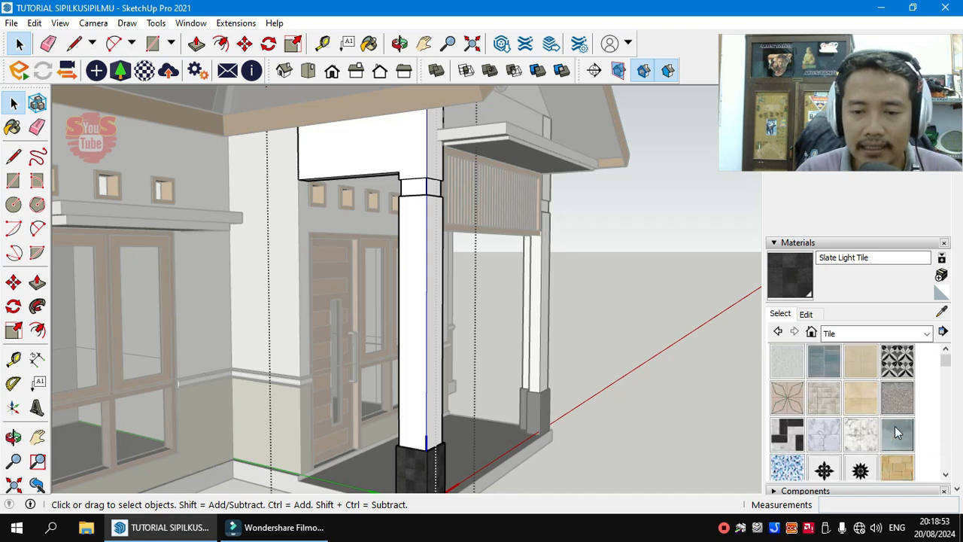
pyautogui.scroll(-2, 882, 422)
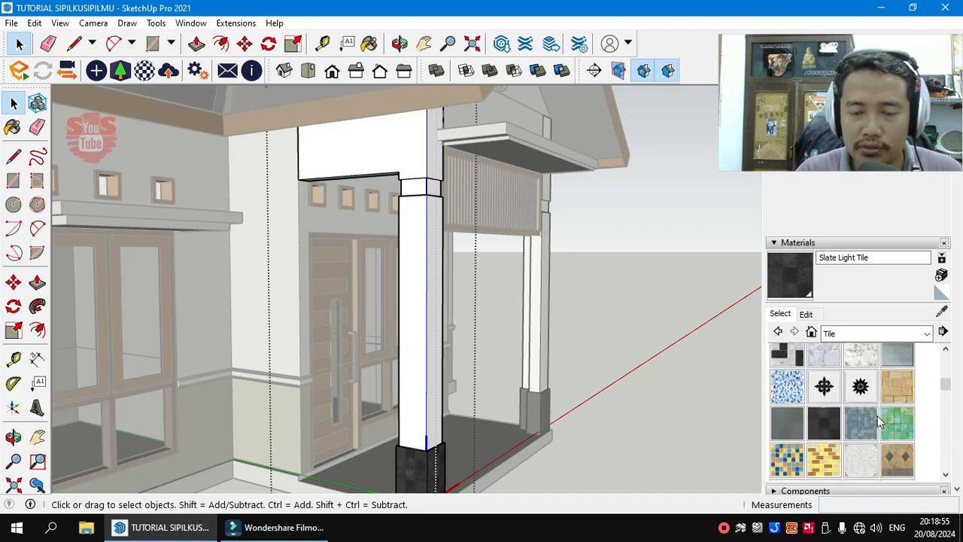
pyautogui.click(819, 422)
pyautogui.scroll(3, 404, 378)
pyautogui.click(419, 342)
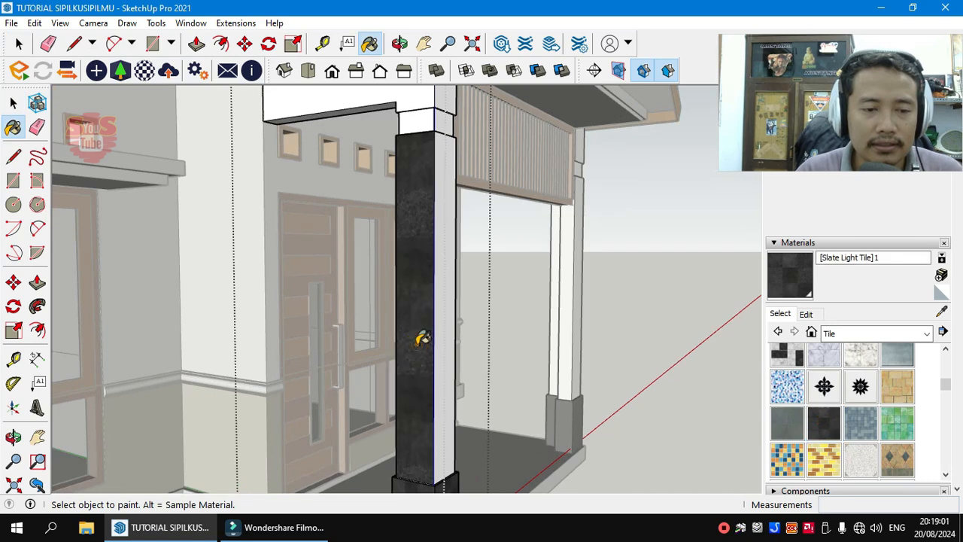
pyautogui.keyDown('ctrl'); pyautogui.click(441, 332); pyautogui.keyUp('ctrl')
pyautogui.scroll(-2, 439, 332)
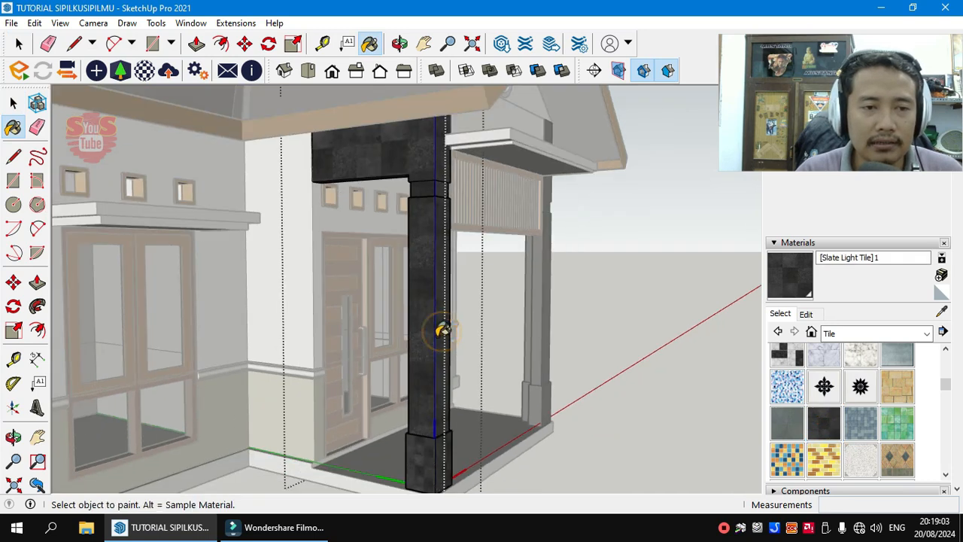
pyautogui.hotkey('ctrl', 'z')
# - Paint the remaining faces of the column shaft one by one with Slate Light Tile
pyautogui.click(442, 316)
pyautogui.scroll(3, 437, 365)
pyautogui.moveTo(434, 367)
pyautogui.mouseDown(button='middle')
pyautogui.moveTo(546, 387)
pyautogui.moveTo(583, 383)
pyautogui.mouseUp(button='middle')
pyautogui.scroll(3, 580, 331)
pyautogui.click(578, 328)
pyautogui.moveTo(541, 333)
pyautogui.mouseDown(button='middle')
pyautogui.moveTo(576, 326)
pyautogui.moveTo(437, 361)
pyautogui.moveTo(236, 349)
pyautogui.mouseUp(button='middle')
pyautogui.scroll(3, 286, 296)
pyautogui.click(309, 314)
pyautogui.moveTo(309, 314)
pyautogui.mouseDown(button='middle')
pyautogui.moveTo(286, 297)
pyautogui.moveTo(172, 303)
pyautogui.mouseUp(button='middle')
pyautogui.click(193, 292)
pyautogui.moveTo(275, 249)
pyautogui.mouseDown(button='middle')
pyautogui.moveTo(402, 329)
pyautogui.moveTo(430, 305)
pyautogui.mouseUp(button='middle')
pyautogui.press('space')
pyautogui.scroll(-5, 431, 304)
pyautogui.moveTo(507, 351); pyautogui.dragTo(639, 402, button='middle')
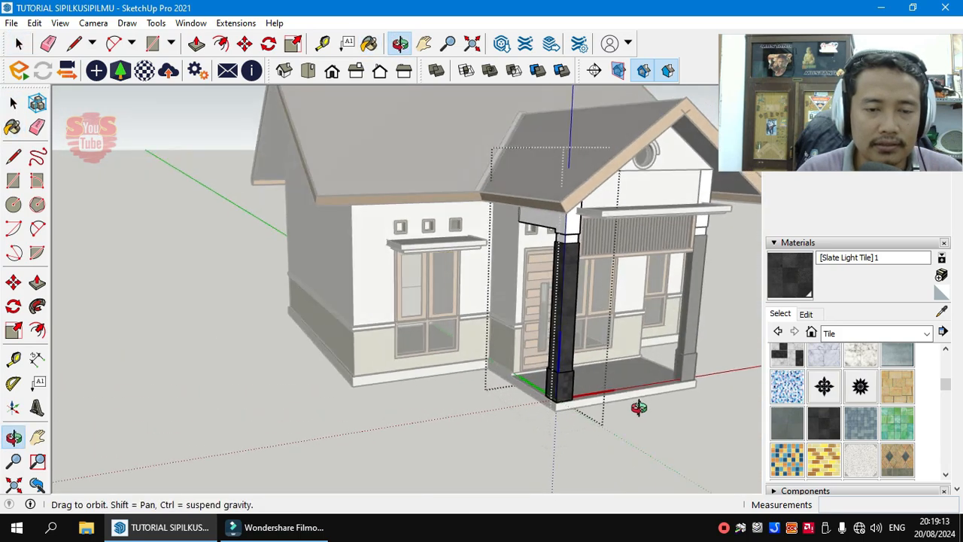
# - Browse the Tile and Landscaping, Fencing and Vegetation material collections for an alternative finish for the column shaft
pyautogui.scroll(5, 567, 339)
pyautogui.moveTo(567, 339); pyautogui.dragTo(486, 334, button='middle')
pyautogui.scroll(3, 483, 298)
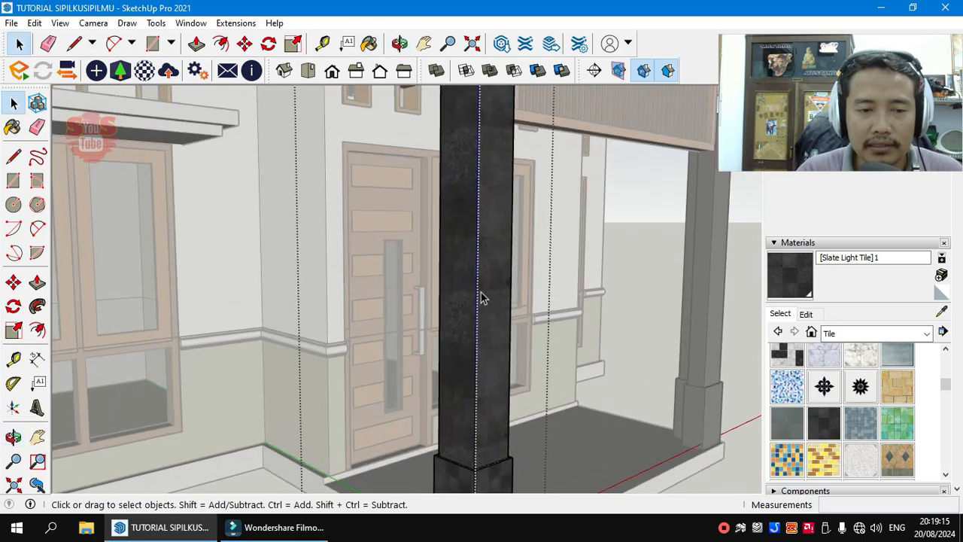
pyautogui.scroll(-4, 897, 457)
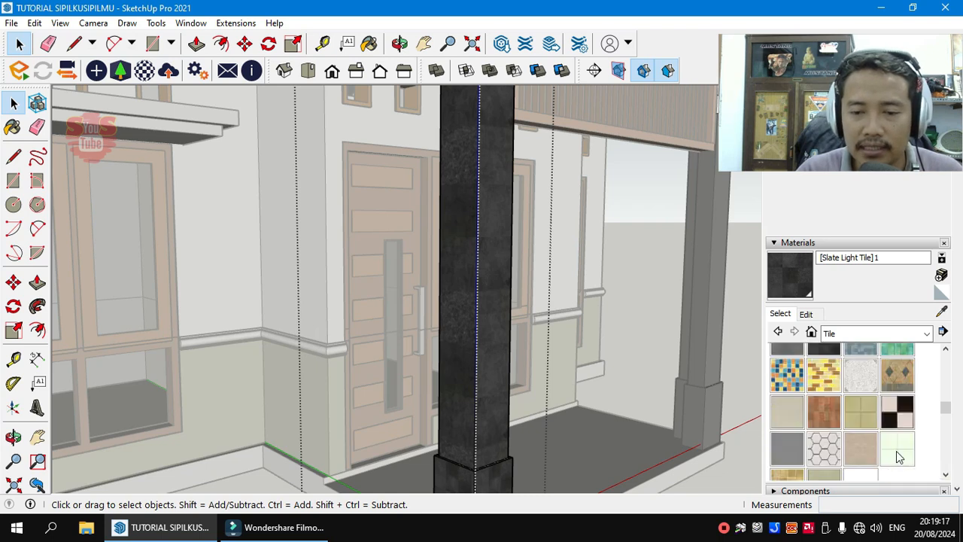
pyautogui.scroll(-2, 892, 455)
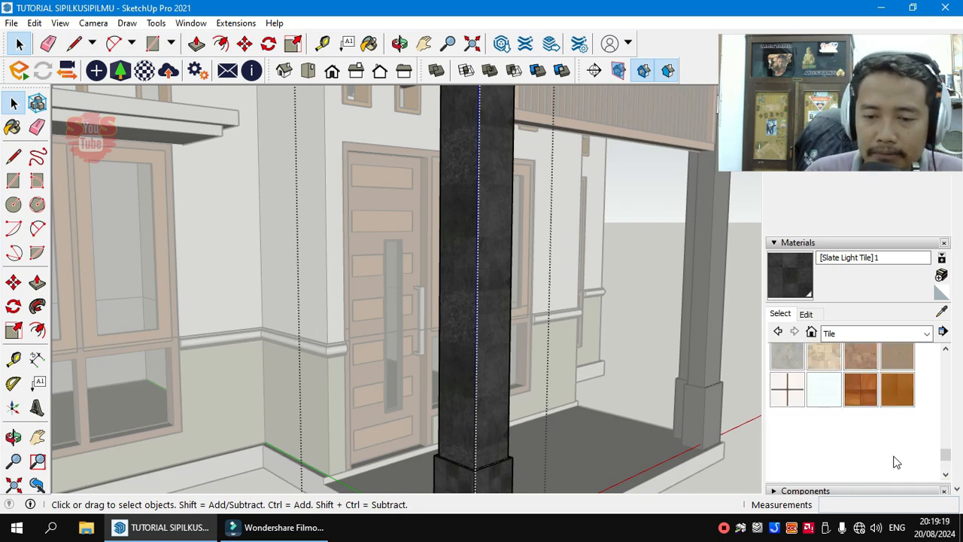
pyautogui.scroll(2, 885, 443)
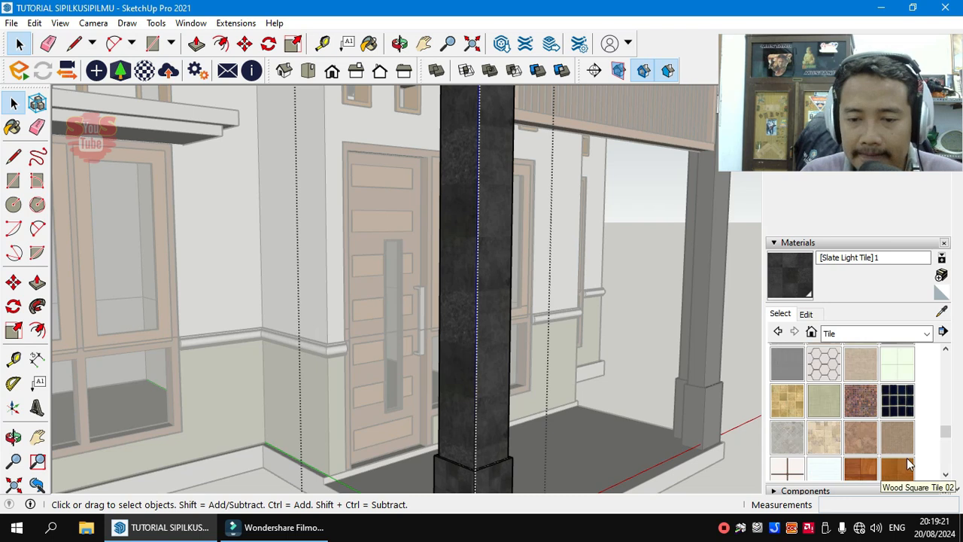
pyautogui.scroll(5, 908, 461)
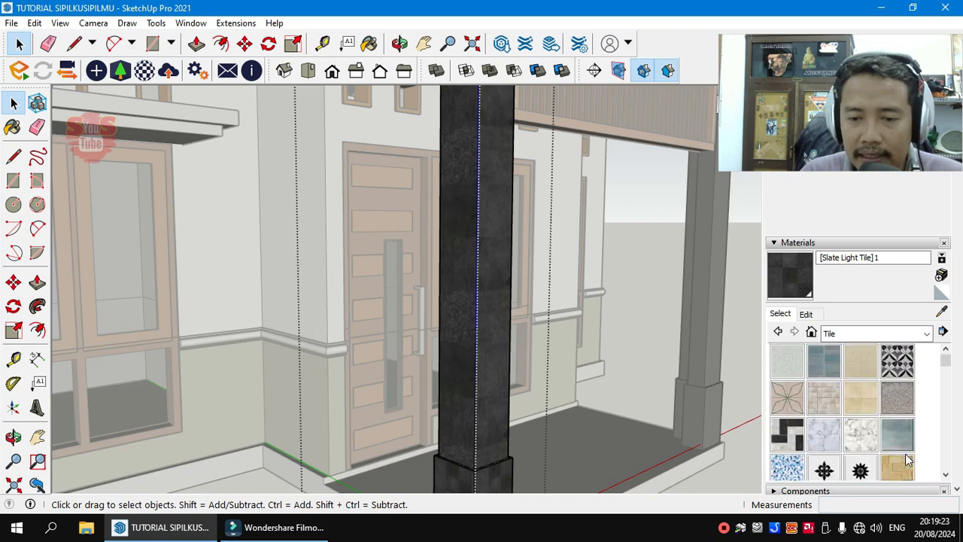
pyautogui.click(839, 334)
pyautogui.click(876, 417)
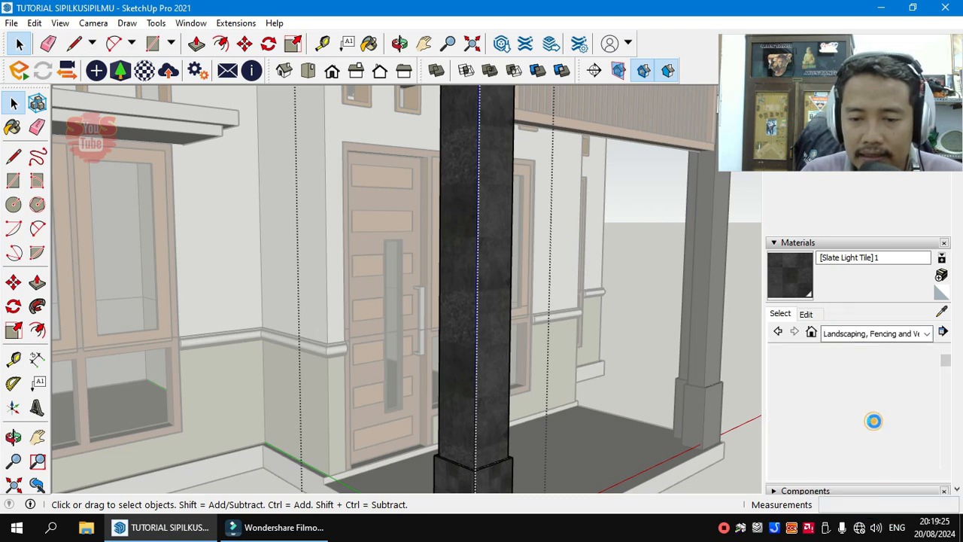
pyautogui.scroll(-6, 884, 427)
pyautogui.scroll(2, 884, 427)
pyautogui.scroll(4, 884, 427)
# - Paint a column shaft face with Stone Sandstone Ashlar Light from the Brick, Cladding and Siding collection
pyautogui.click(855, 337)
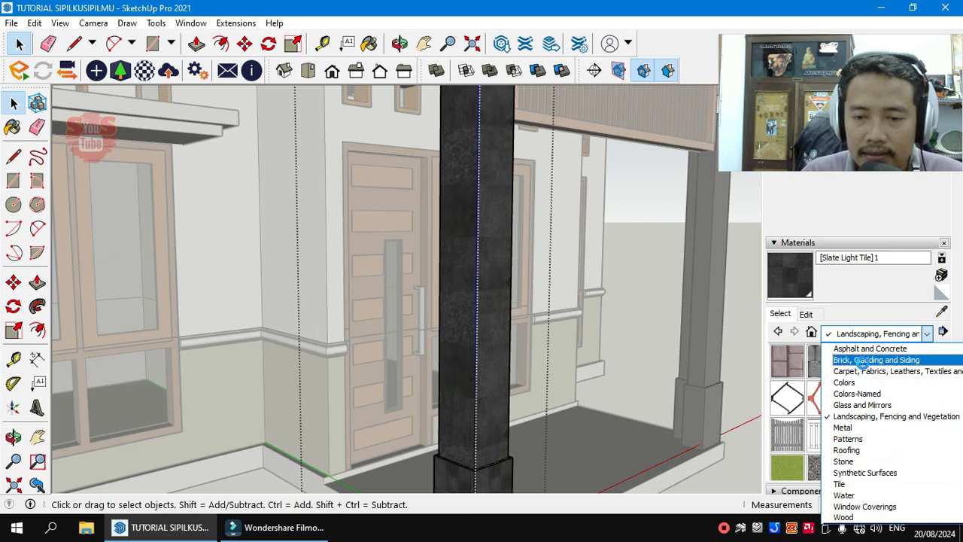
pyautogui.click(875, 361)
pyautogui.scroll(-3, 897, 443)
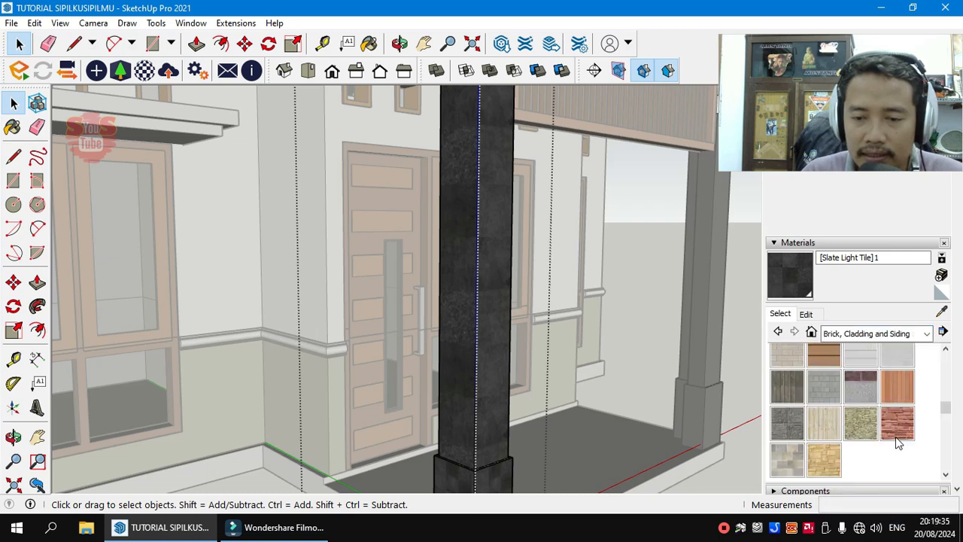
pyautogui.click(825, 461)
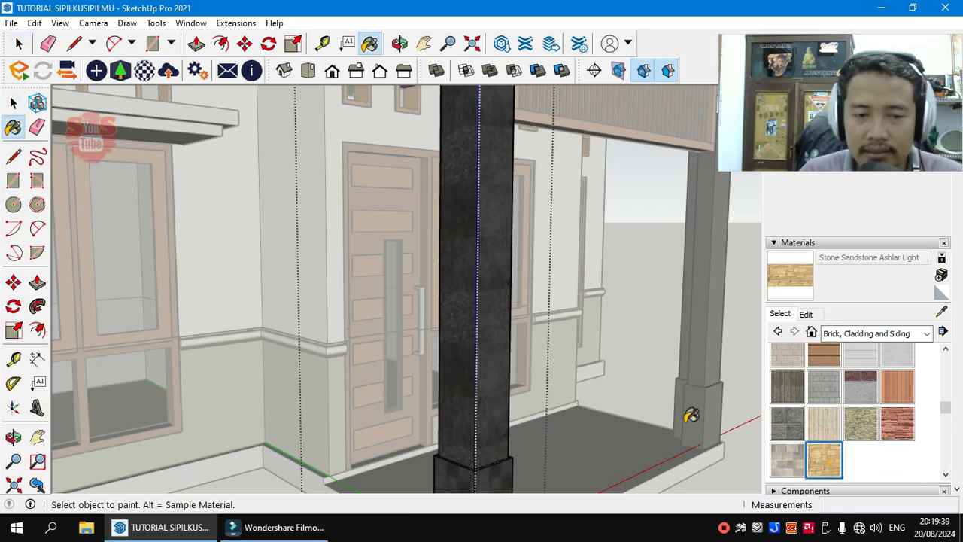
pyautogui.click(466, 282)
pyautogui.moveTo(498, 286)
pyautogui.mouseDown(button='middle')
pyautogui.moveTo(499, 299)
pyautogui.moveTo(362, 395)
pyautogui.moveTo(426, 384)
pyautogui.mouseUp(button='middle')
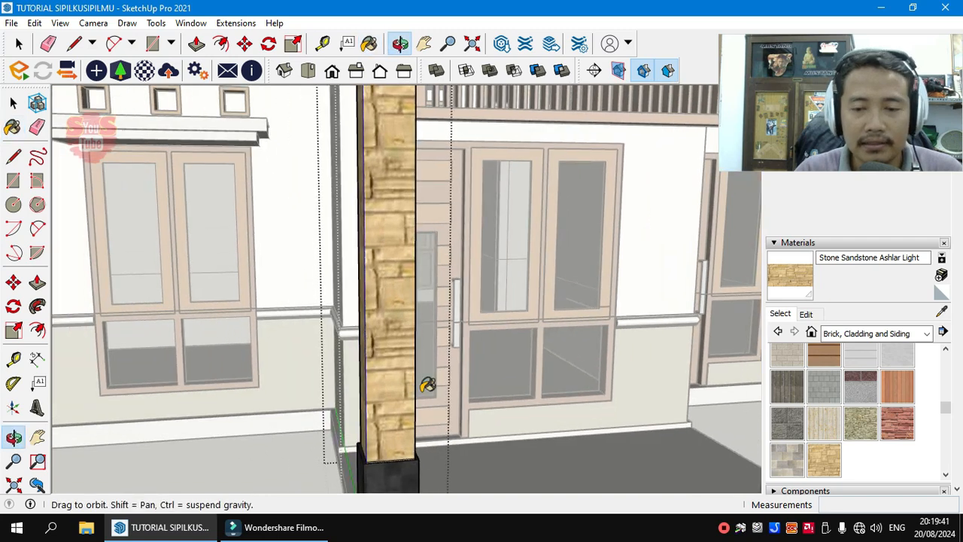
pyautogui.scroll(3, 885, 423)
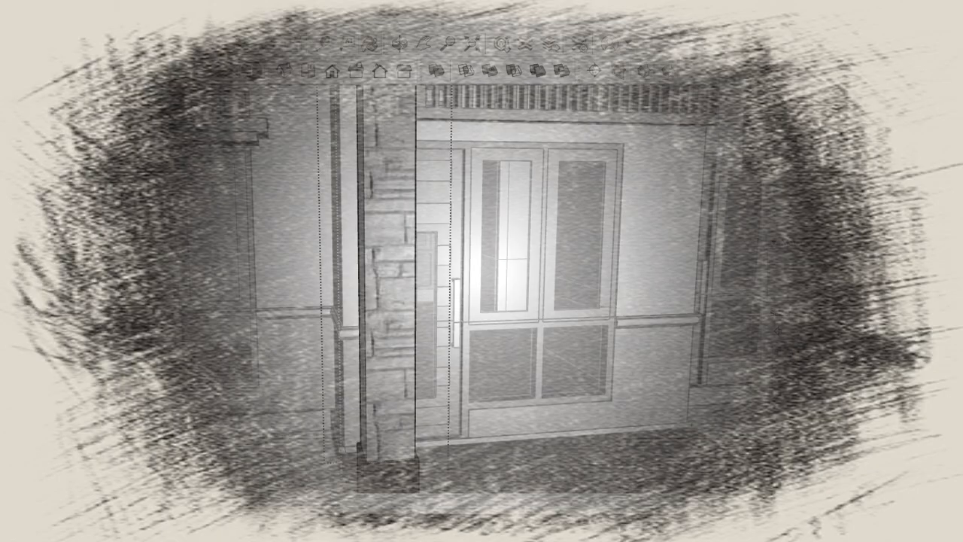